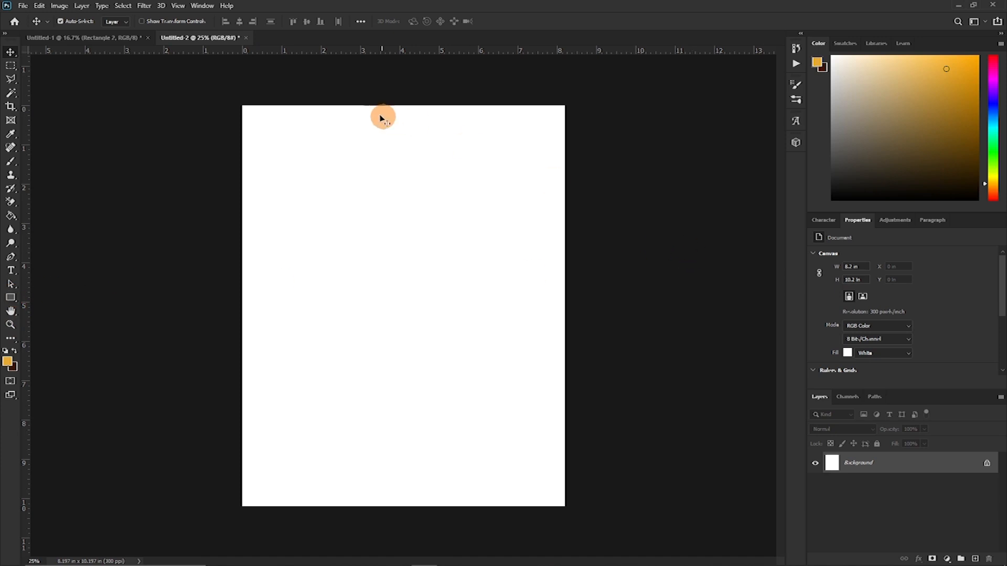
# - Draw a rectangle about 2644 by 3139 px that covers the whole canvas
pyautogui.click(10, 298)
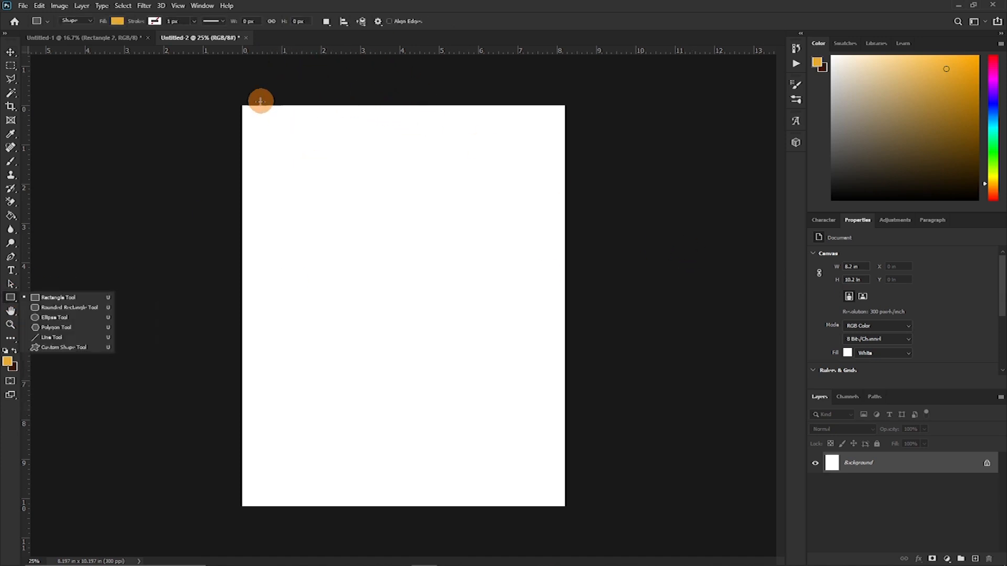
pyautogui.moveTo(265, 98); pyautogui.dragTo(577, 509)
pyautogui.moveTo(265, 303); pyautogui.dragTo(230, 303)
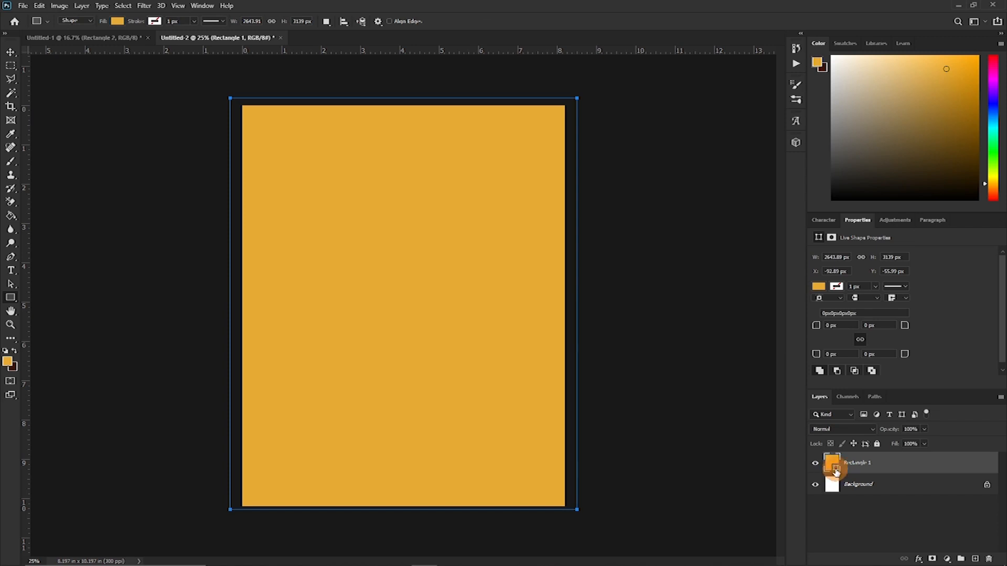
# - Set the full-canvas rectangle's fill colour to #3f1409 and lock its layer
pyautogui.doubleClick(834, 469)
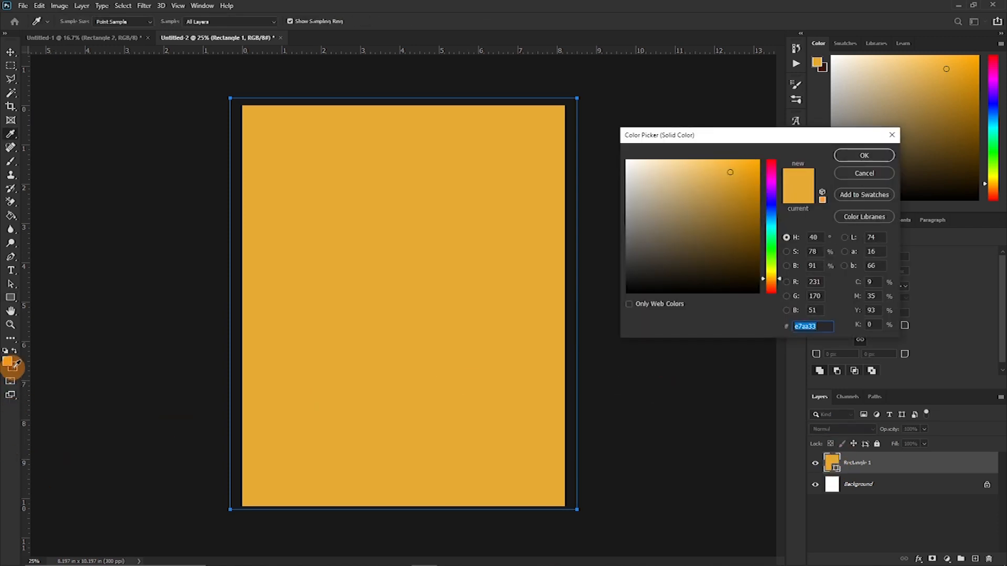
pyautogui.write('3f1409')
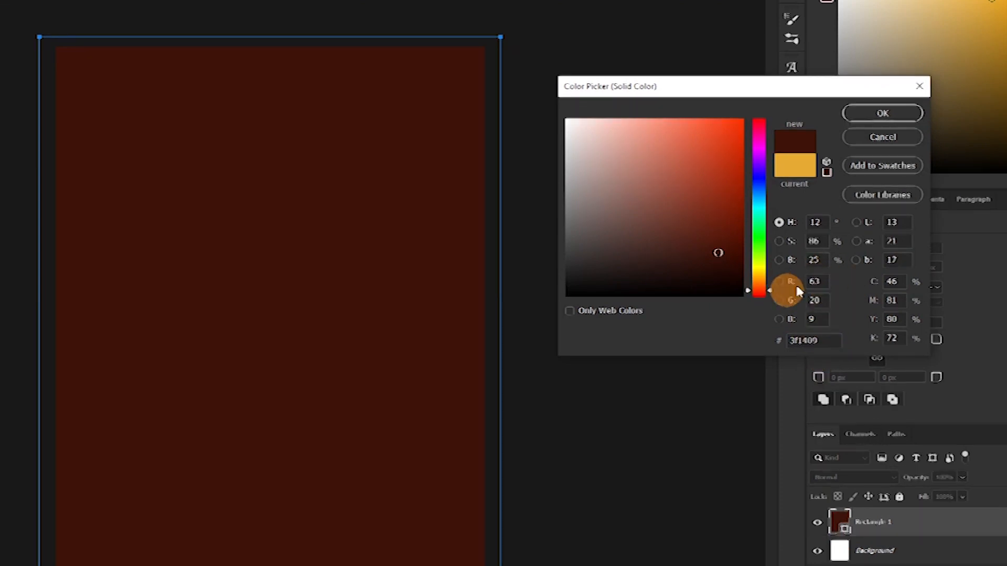
pyautogui.click(895, 115)
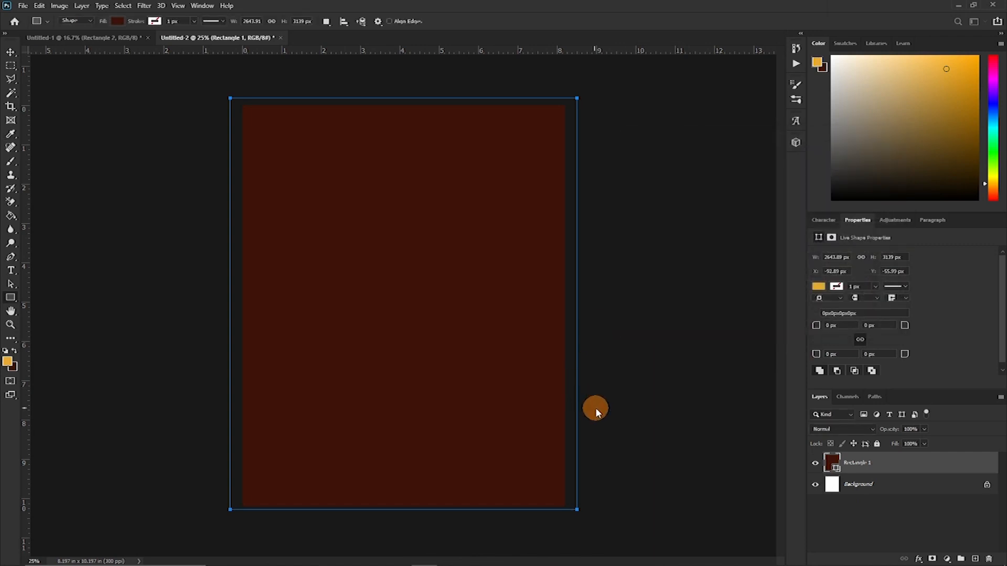
pyautogui.click(878, 445)
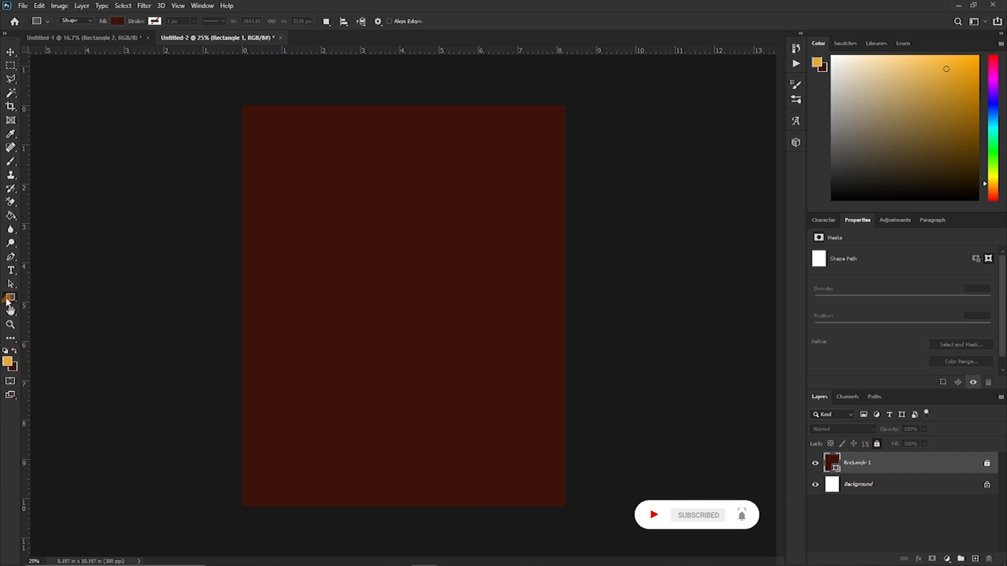
# - Draw a vertical rectangle about 1053 by 3223 px left of the canvas centre and fill it with the gold foreground colour #e7aa33
pyautogui.moveTo(268, 97); pyautogui.dragTo(407, 519)
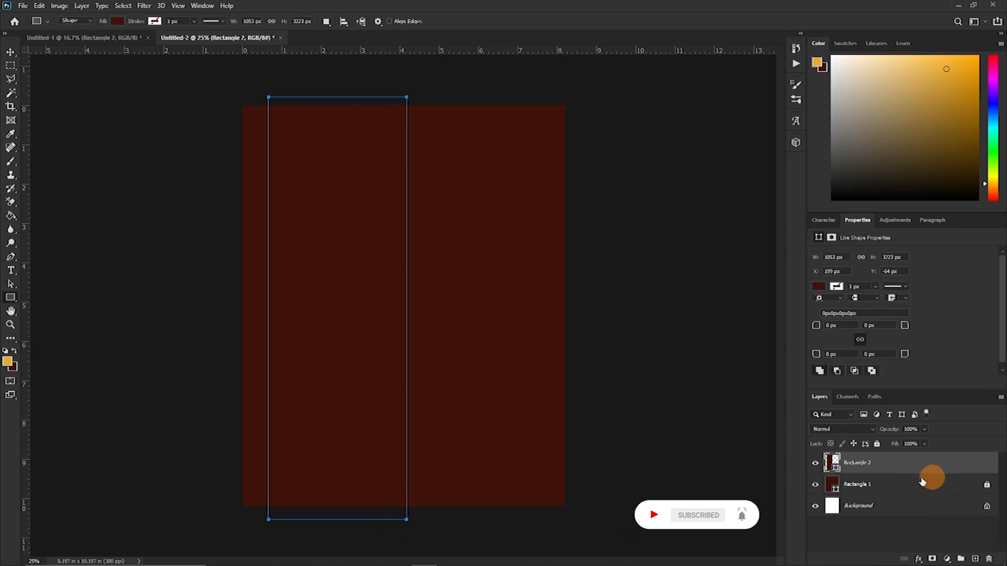
pyautogui.doubleClick(836, 469)
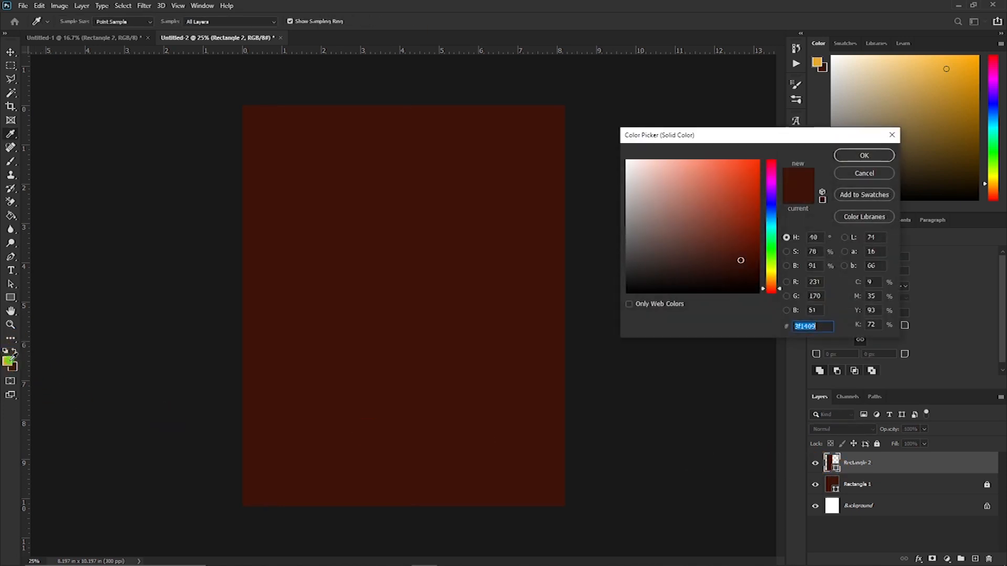
pyautogui.click(10, 361)
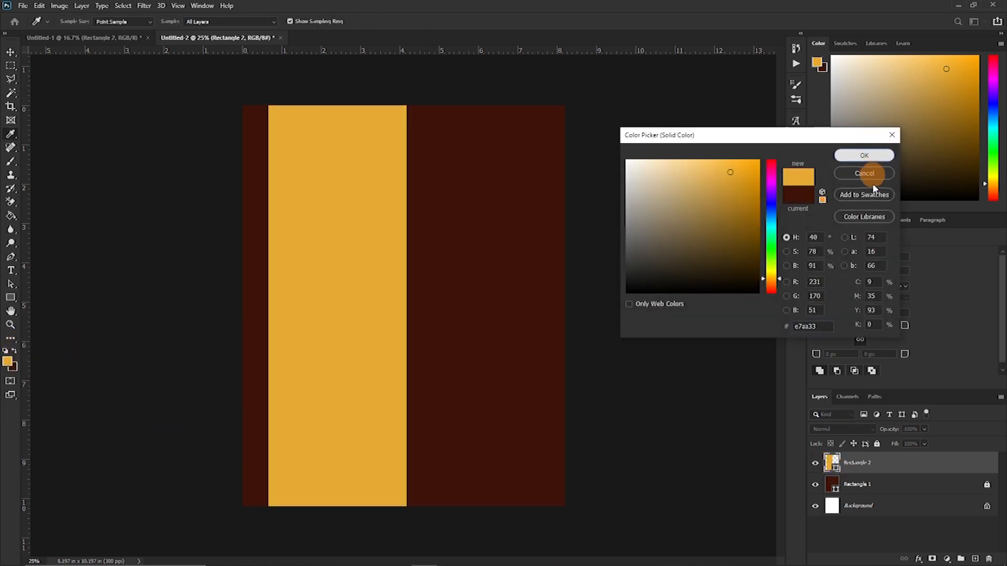
pyautogui.click(876, 159)
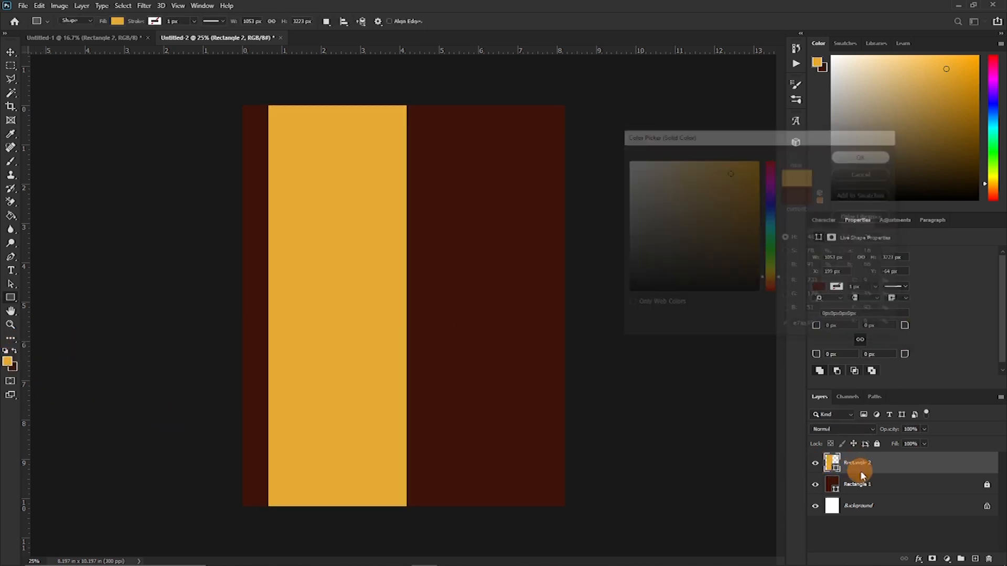
# - Add a Gradient Overlay layer style to the gold rectangle and show its settings
pyautogui.doubleClick(898, 471)
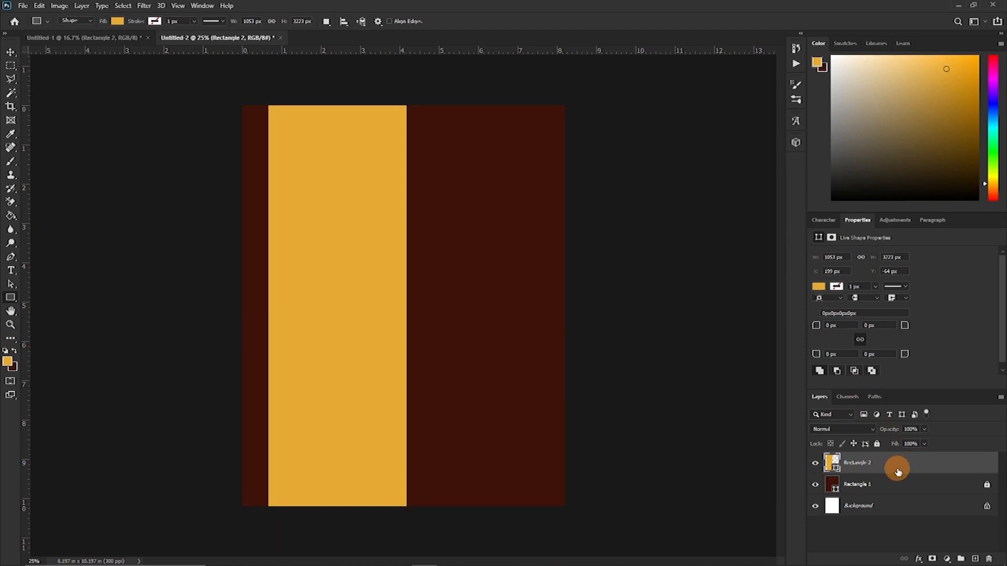
pyautogui.click(520, 218)
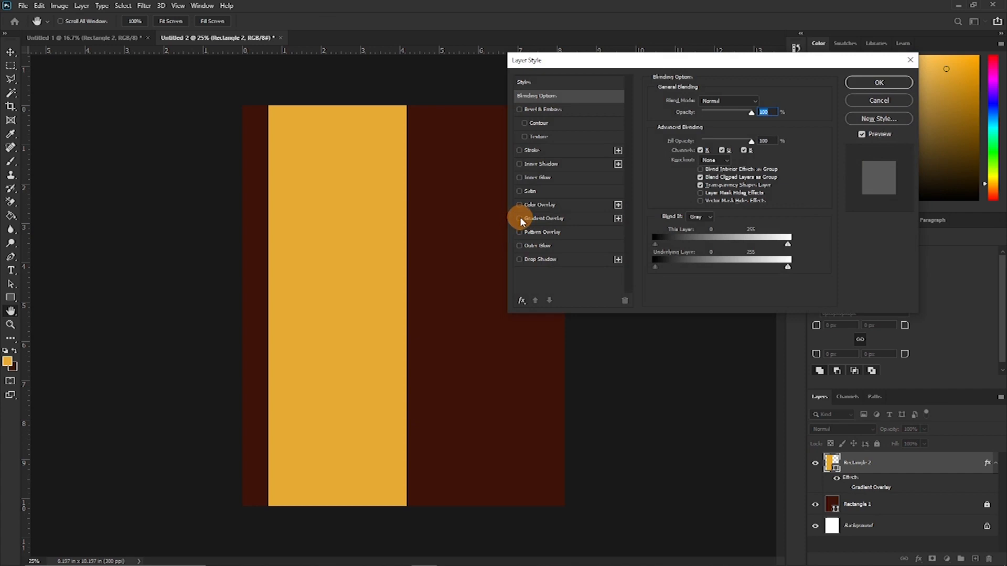
pyautogui.click(521, 218)
pyautogui.click(551, 219)
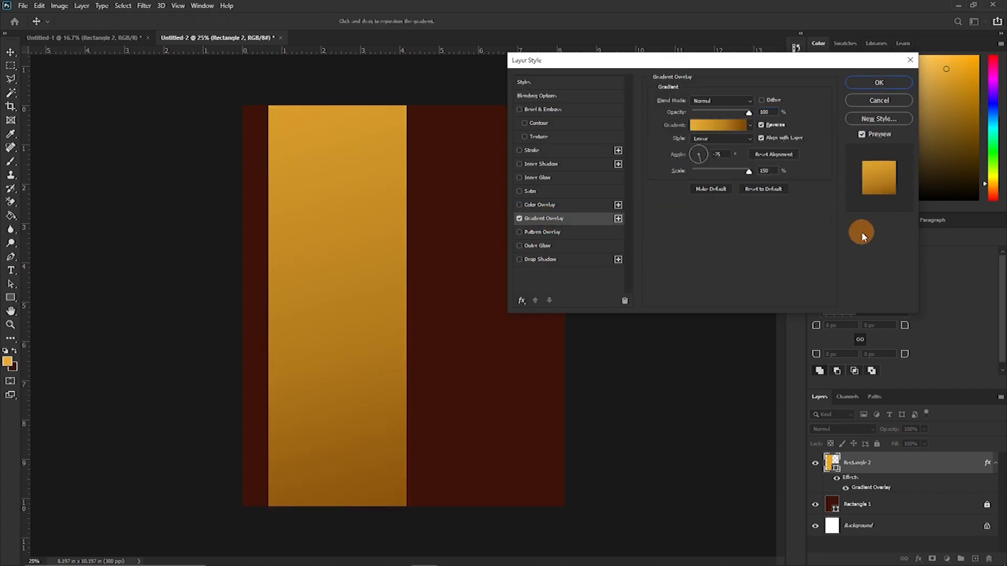
# - Examine the colours of the first and last stops of the gold rectangle's overlay gradient
pyautogui.click(717, 126)
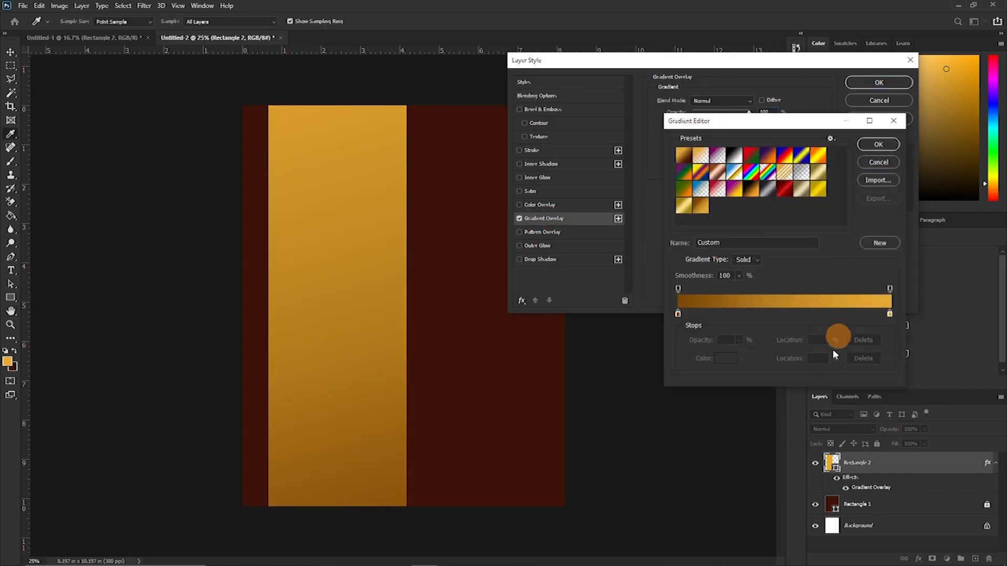
pyautogui.click(678, 315)
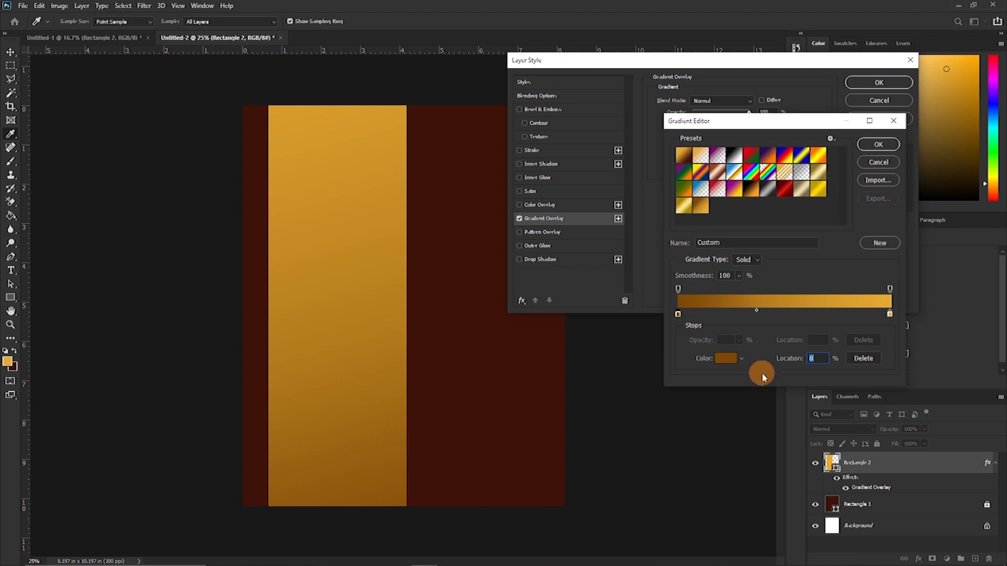
pyautogui.click(726, 359)
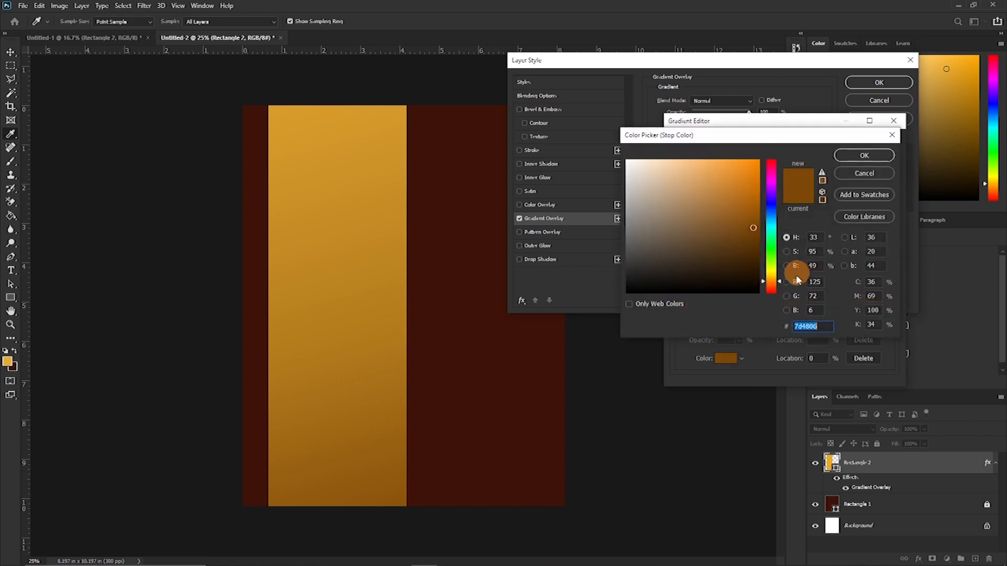
pyautogui.click(877, 175)
pyautogui.click(887, 315)
pyautogui.click(726, 359)
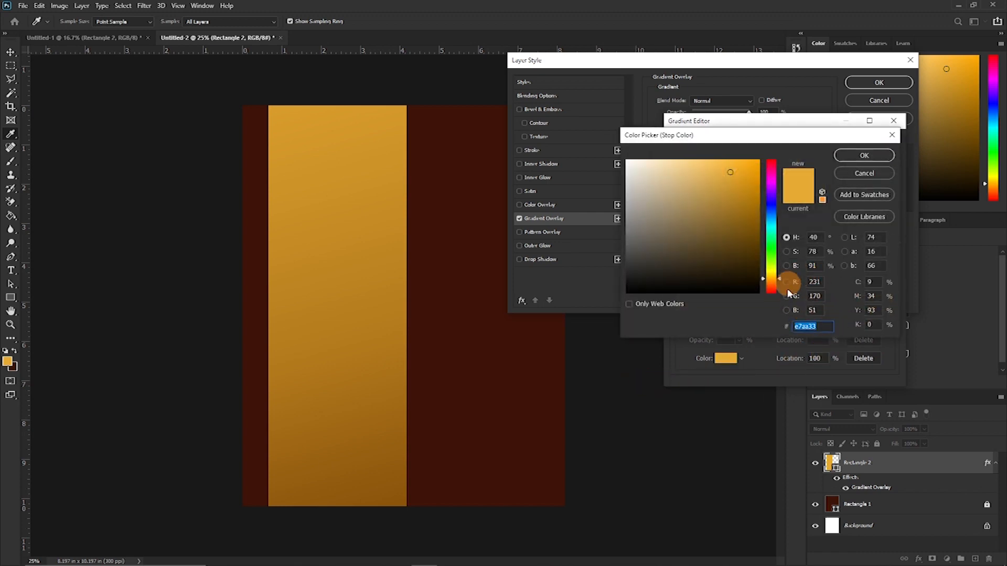
pyautogui.click(864, 173)
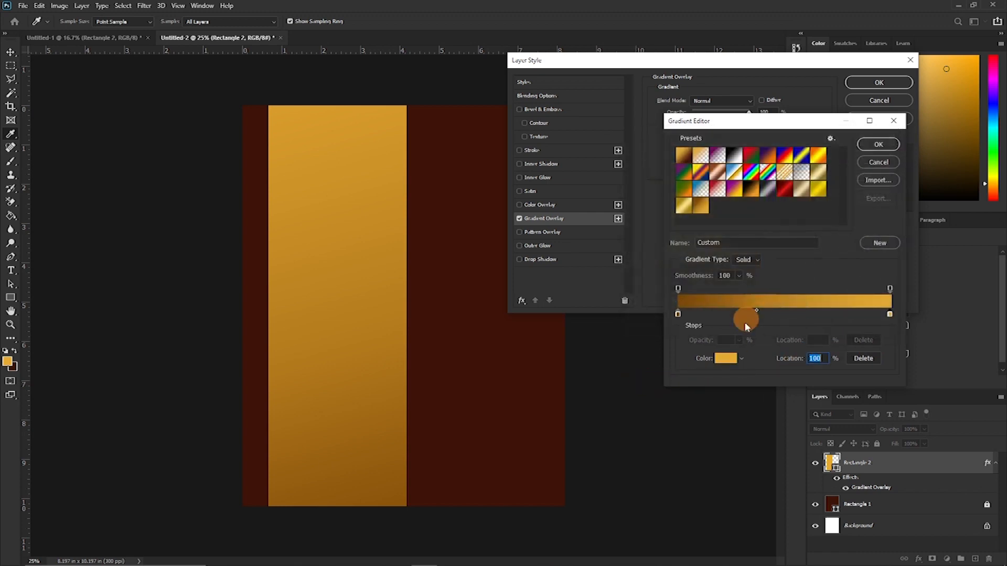
pyautogui.click(879, 145)
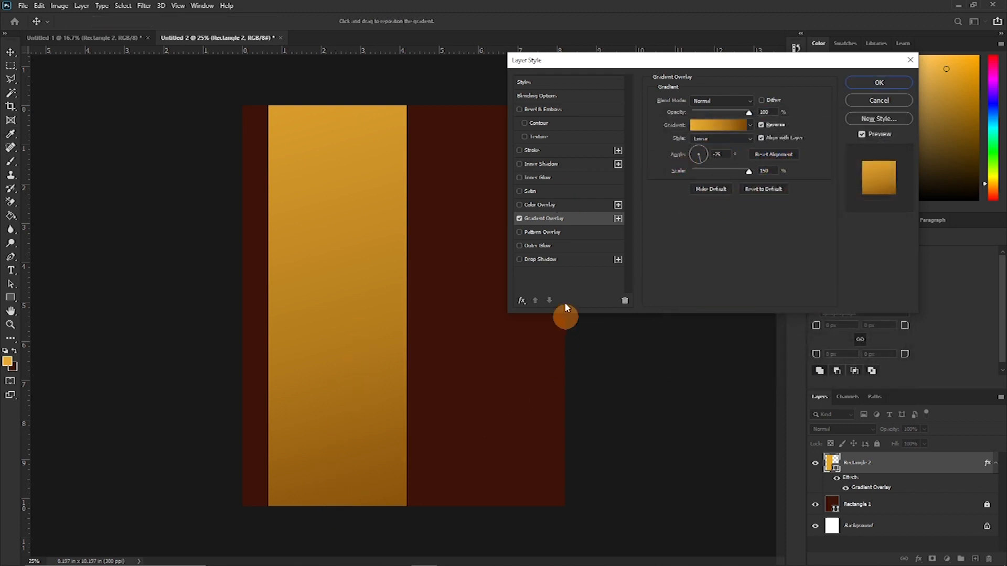
# - Try repositioning the gradient overlay within the gold rectangle and reset the layer style changes
pyautogui.moveTo(355, 489)
pyautogui.mouseDown()
pyautogui.moveTo(367, 236)
pyautogui.moveTo(364, 469)
pyautogui.moveTo(387, 227)
pyautogui.moveTo(344, 344)
pyautogui.mouseUp()
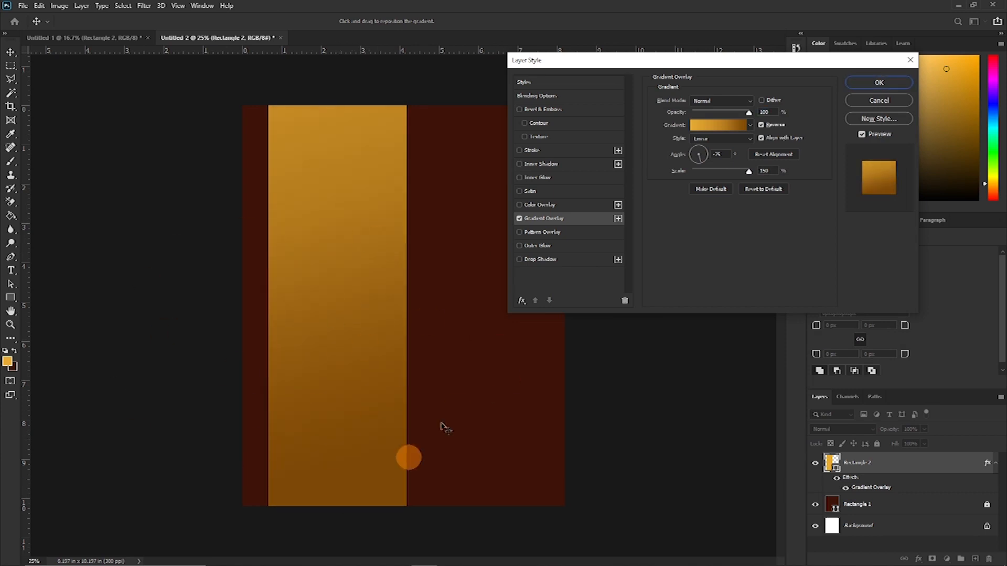
pyautogui.moveTo(419, 418)
pyautogui.mouseDown()
pyautogui.moveTo(425, 405)
pyautogui.moveTo(347, 281)
pyautogui.moveTo(362, 443)
pyautogui.mouseUp()
pyautogui.click(879, 102)
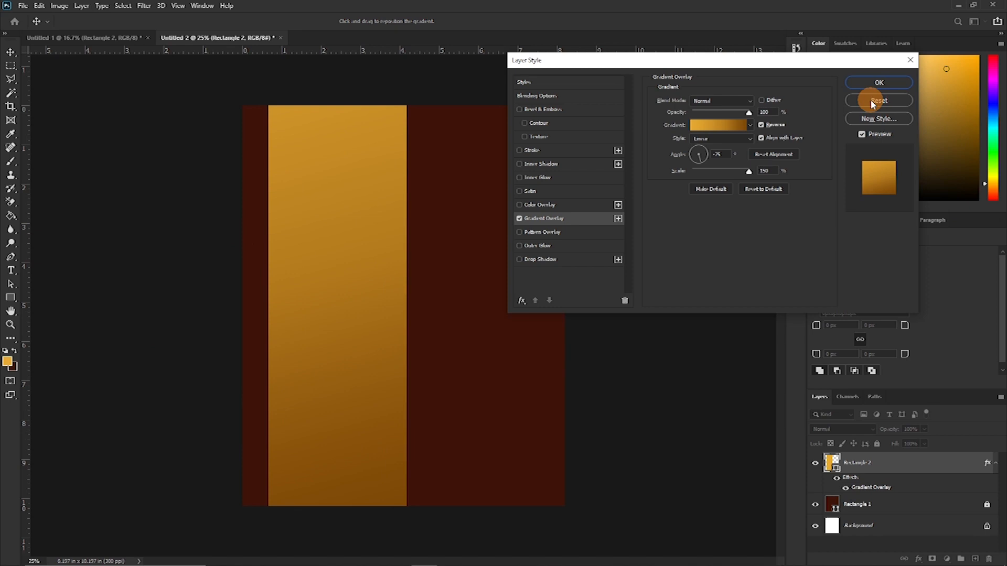
pyautogui.click(870, 100)
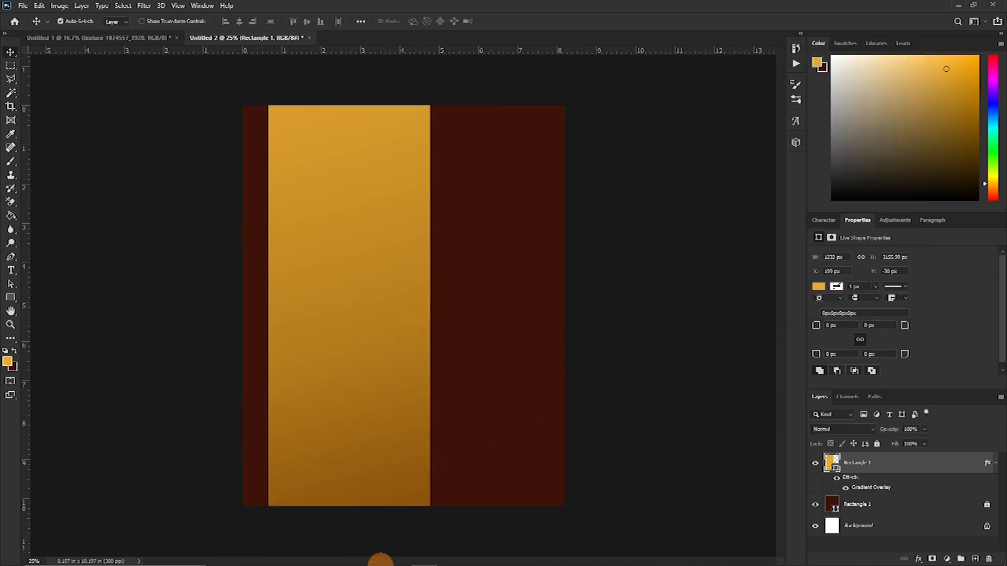
# - Place the image texture-1874557_1920 from the stock pics folder into the document above the gold rectangle
pyautogui.moveTo(283, 561)
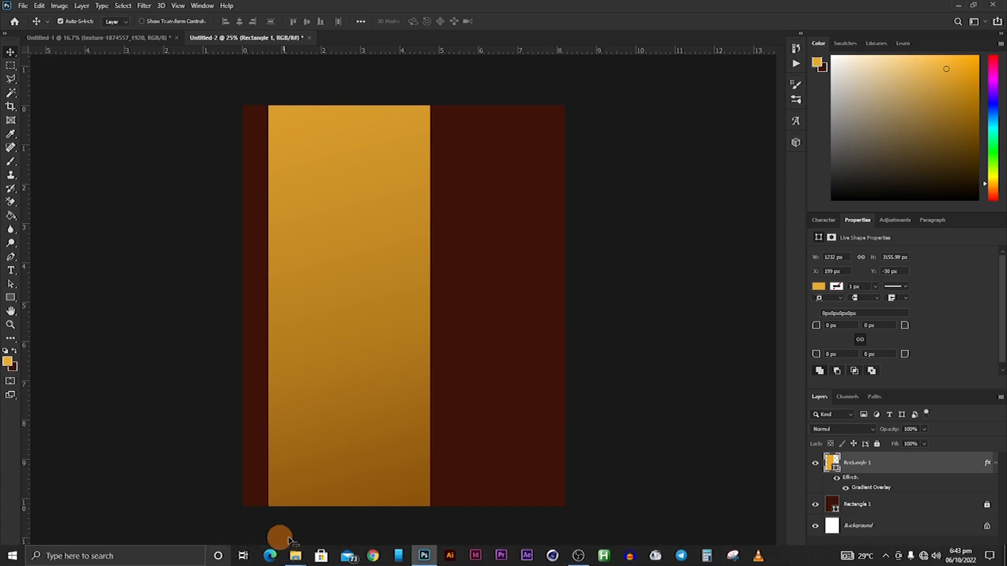
pyautogui.click(295, 503)
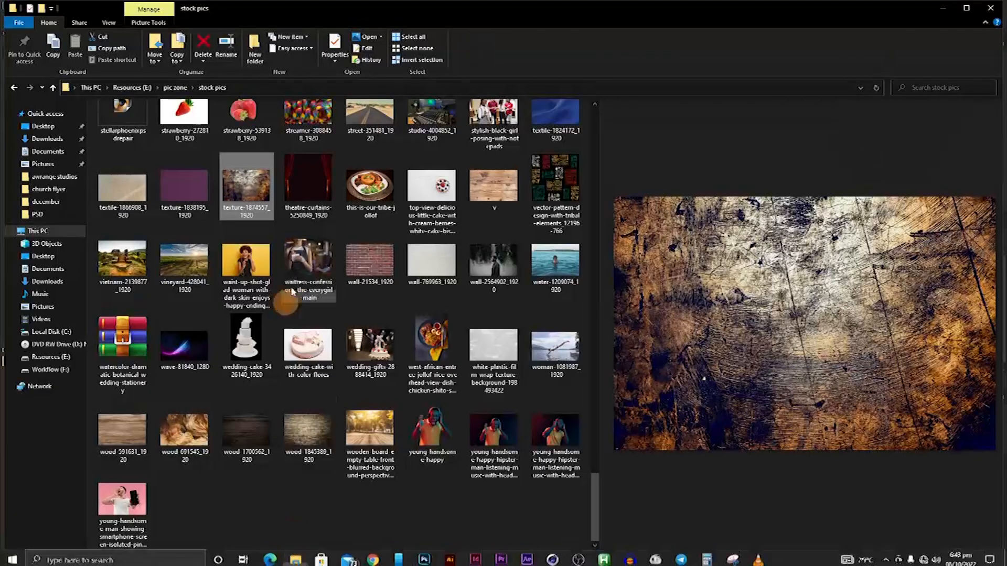
pyautogui.moveTo(247, 184); pyautogui.dragTo(353, 362)
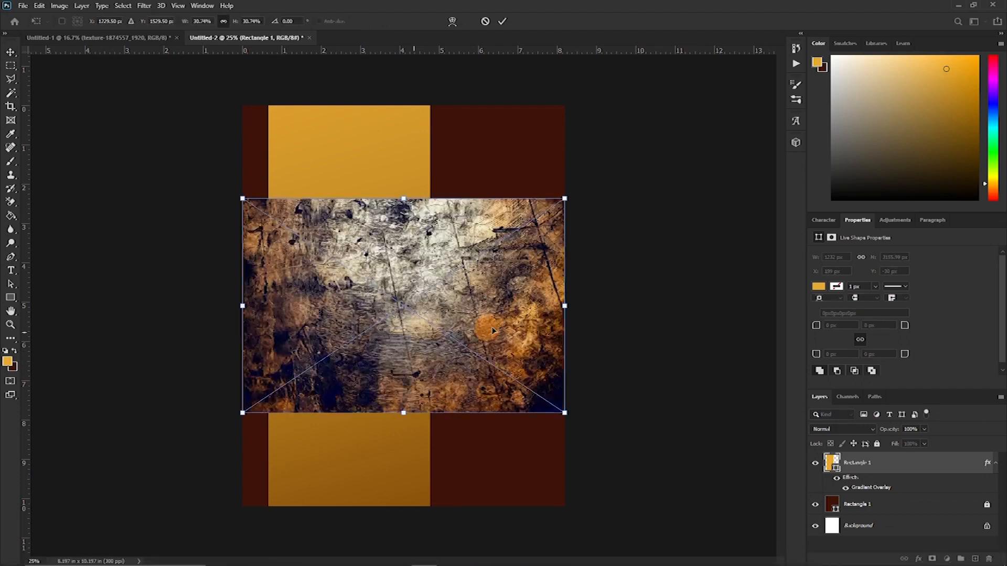
# - Rotate the placed texture -90° and scale it to about 42.45% so it covers the gold rectangle
pyautogui.moveTo(577, 308); pyautogui.dragTo(353, 196)
pyautogui.moveTo(475, 402); pyautogui.dragTo(542, 528)
pyautogui.moveTo(330, 348)
pyautogui.mouseDown()
pyautogui.moveTo(342, 338)
pyautogui.moveTo(331, 338)
pyautogui.mouseUp()
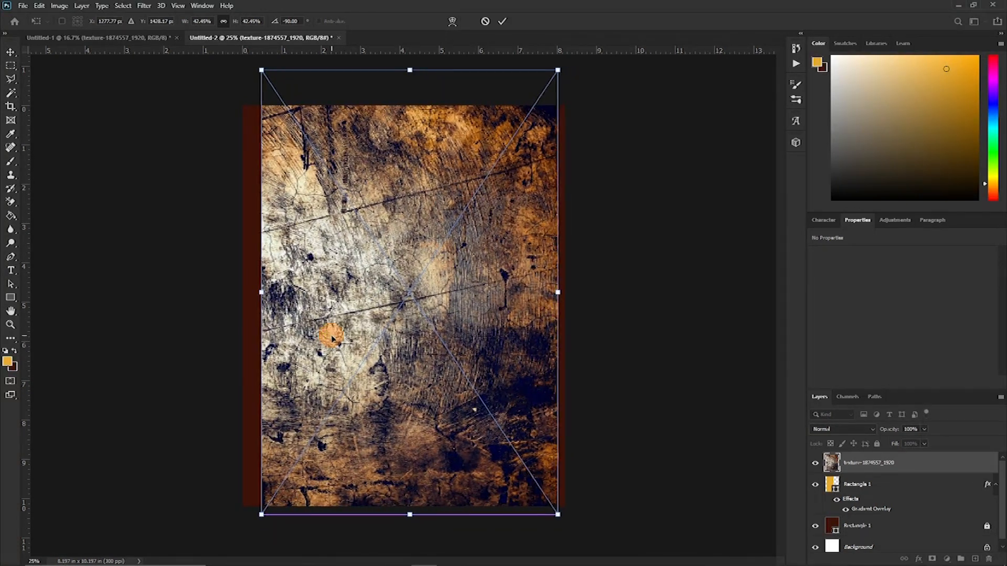
pyautogui.press('Return')
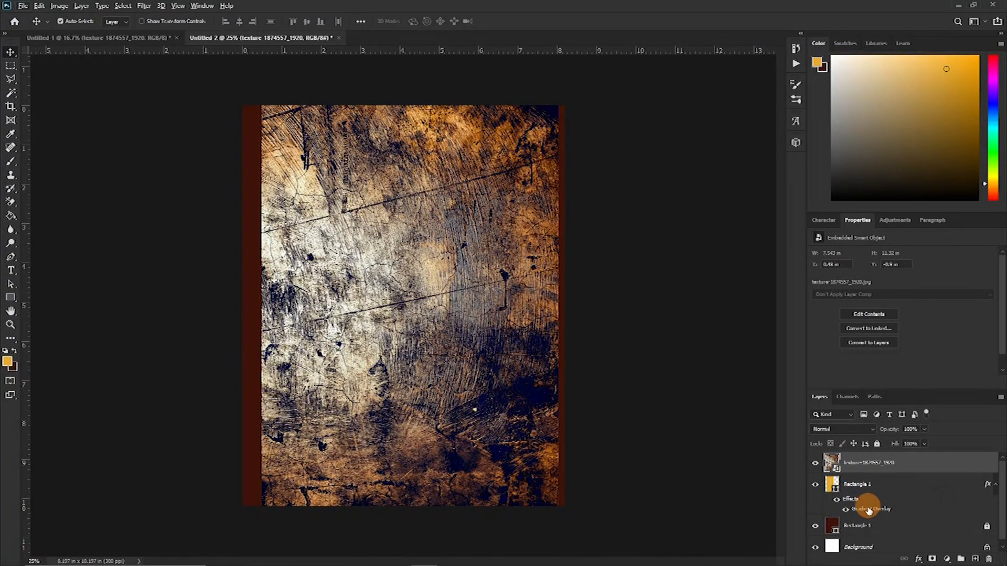
# - Clip the texture to the gold rectangle and rasterize that rectangle's layer style
pyautogui.keyDown('alt'); pyautogui.click(831, 472); pyautogui.keyUp('alt')
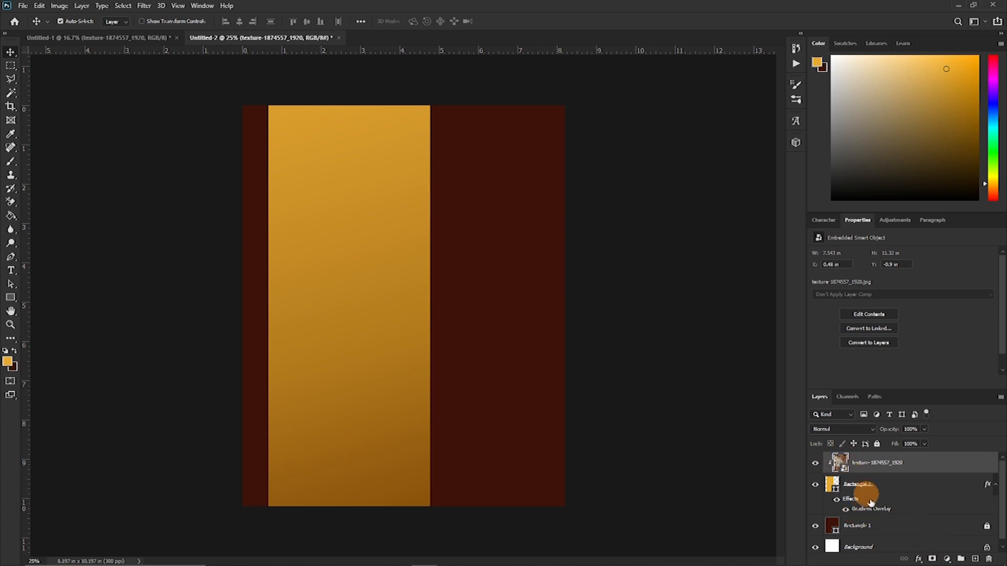
pyautogui.rightClick(908, 510)
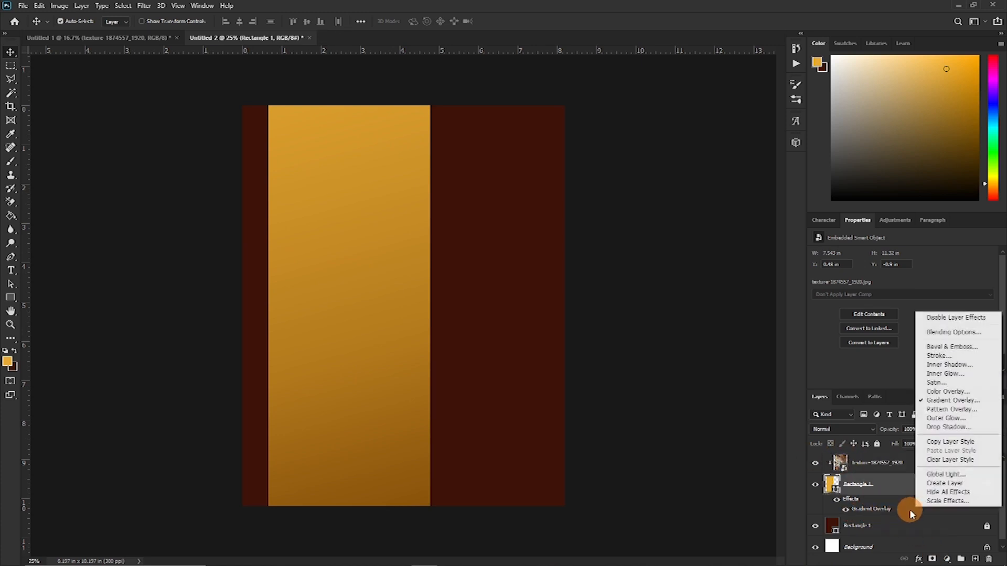
pyautogui.rightClick(895, 489)
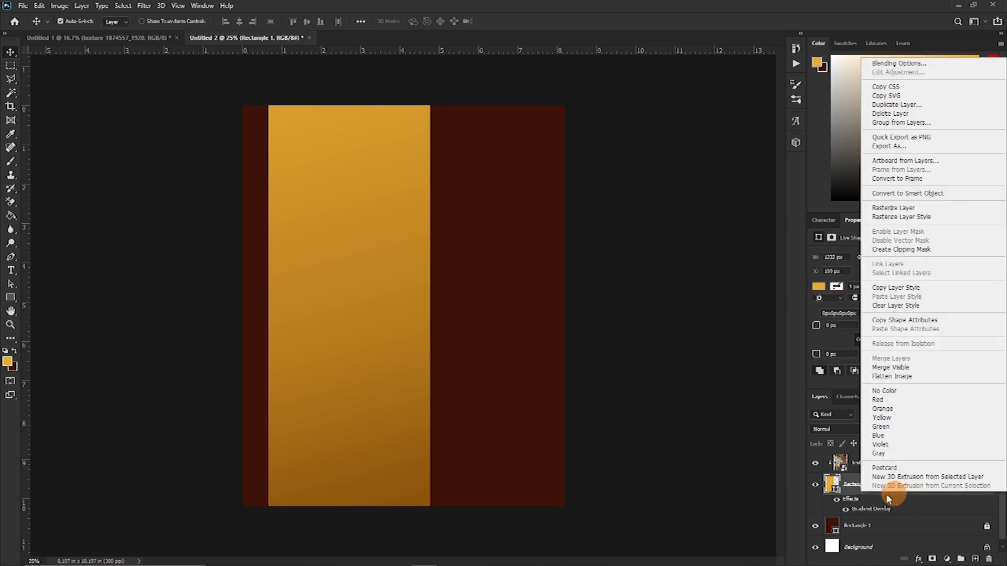
pyautogui.click(900, 220)
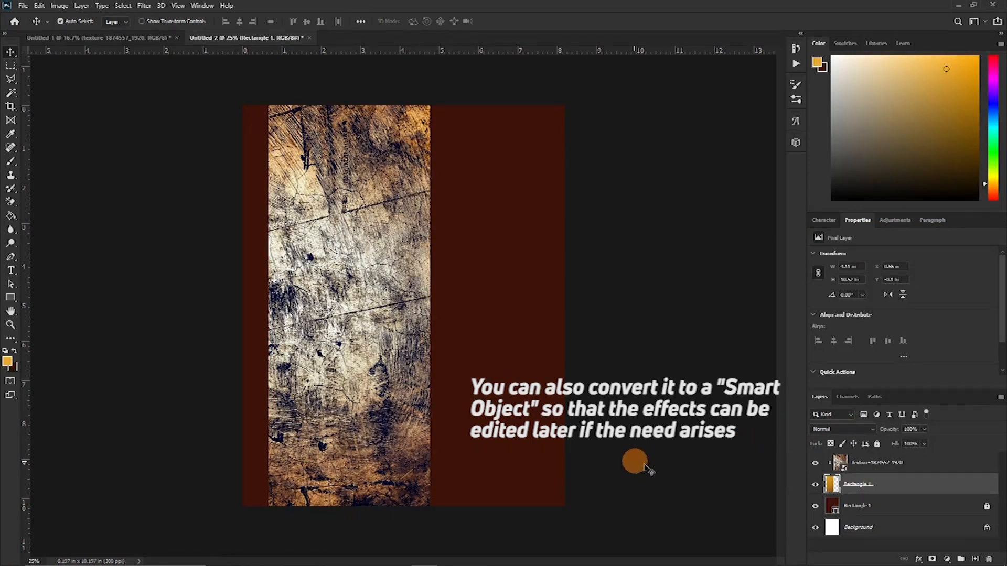
# - Set the texture layer's blend mode to Luminosity and lower its opacity to 20%
pyautogui.click(360, 238)
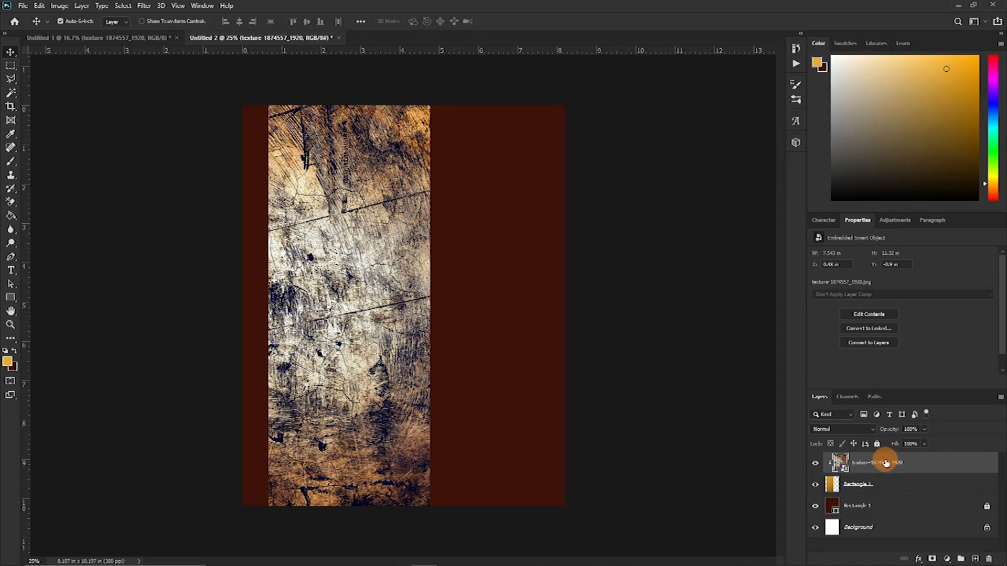
pyautogui.click(844, 428)
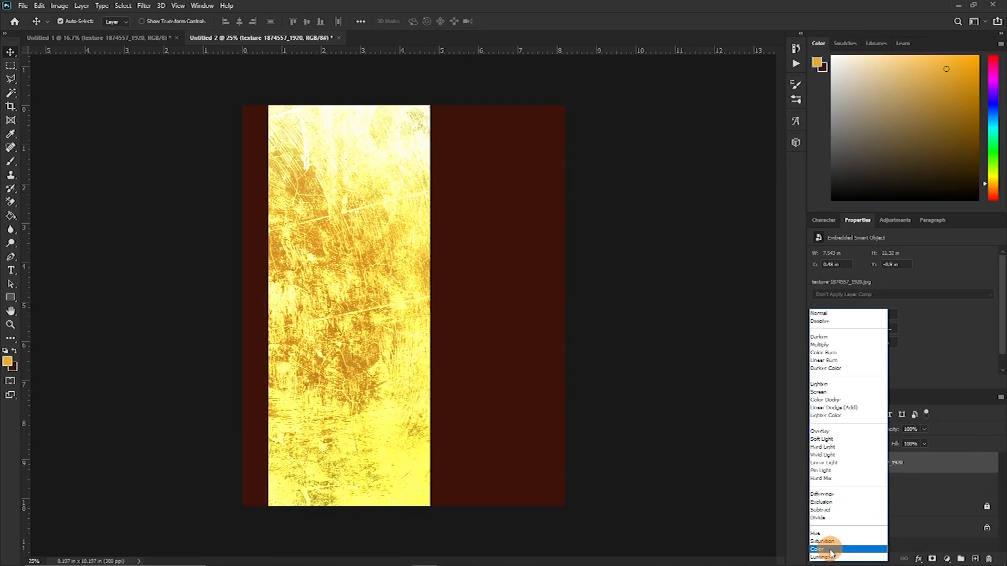
pyautogui.click(826, 558)
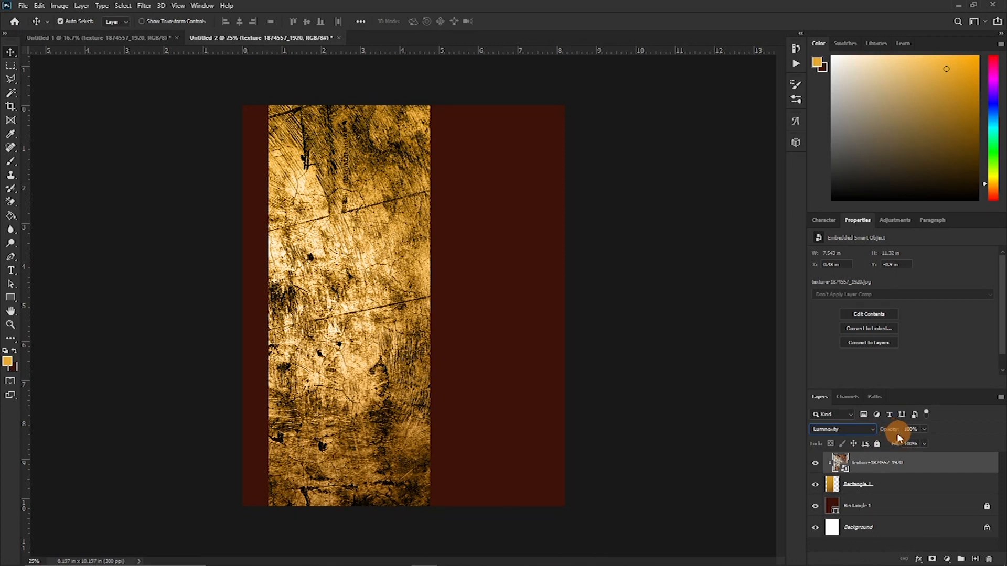
pyautogui.moveTo(893, 430); pyautogui.dragTo(851, 433)
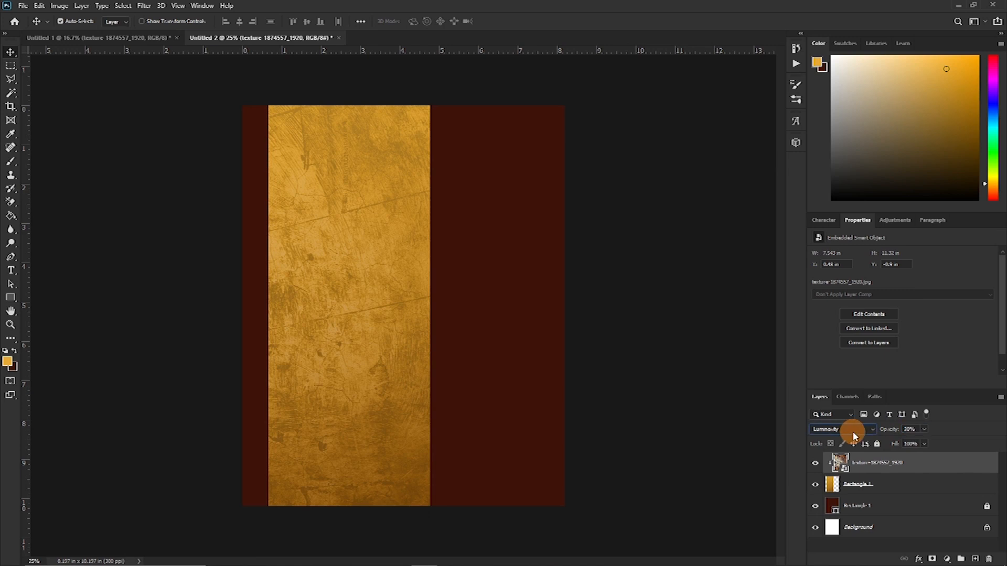
# - Rasterize the texture layer and lower its opacity to 12%
pyautogui.moveTo(851, 435); pyautogui.dragTo(852, 435)
pyautogui.click(898, 453)
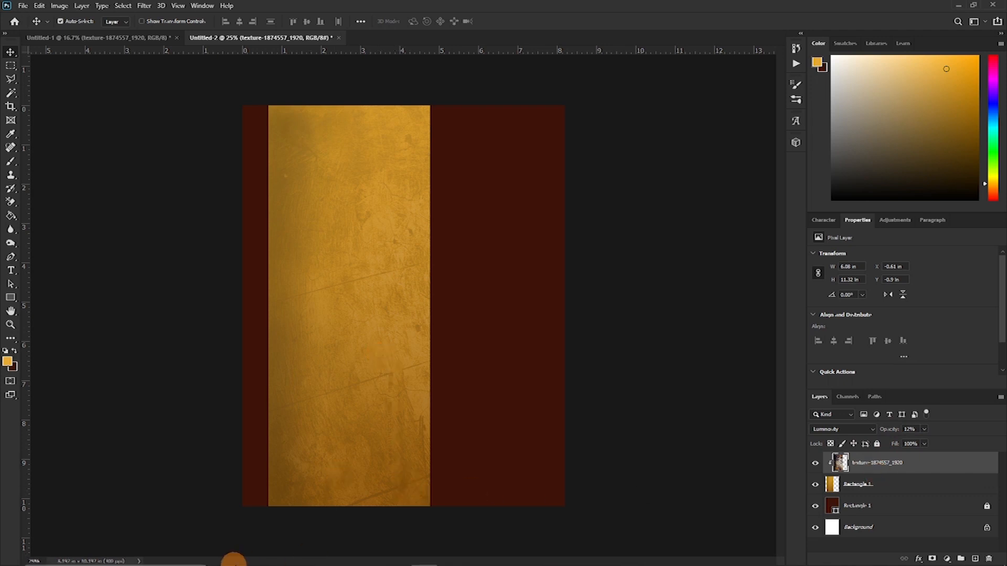
# - Place the Recipes_Roasted_Chicken image from the stock pics folder and move it to the lower right of the page
pyautogui.moveTo(296, 555)
pyautogui.click(298, 513)
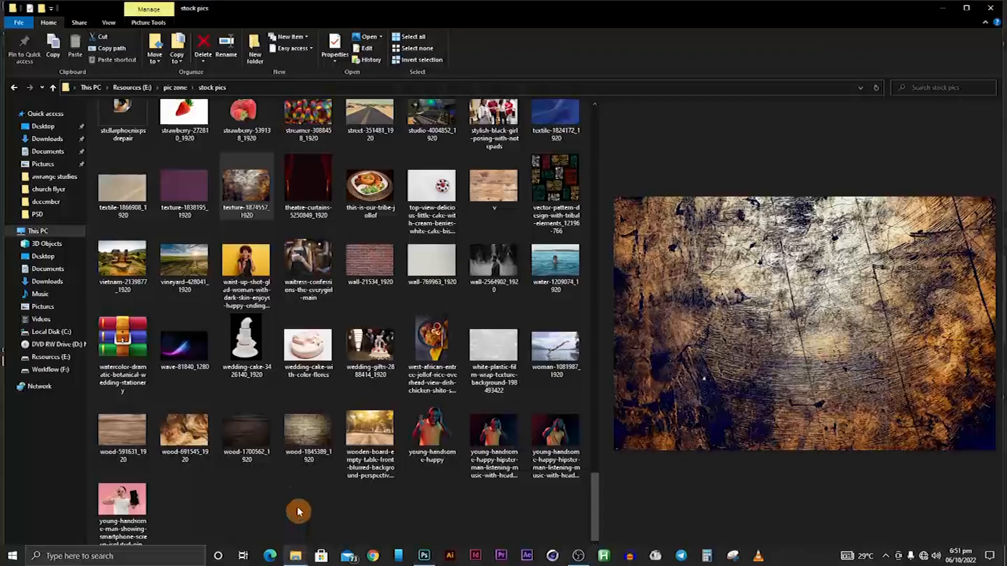
pyautogui.scroll(3, 334, 422)
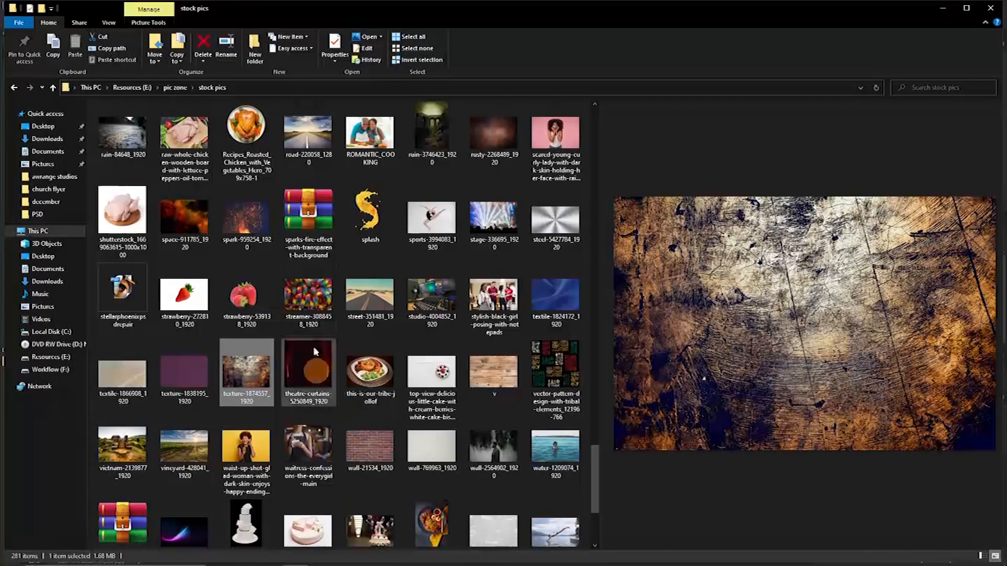
pyautogui.moveTo(247, 128); pyautogui.dragTo(429, 435)
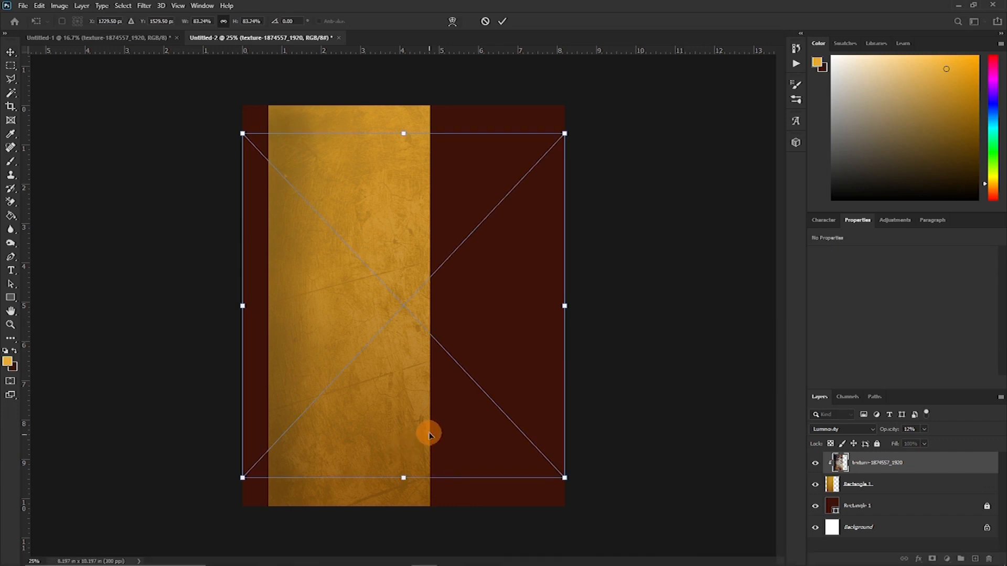
pyautogui.press('Return')
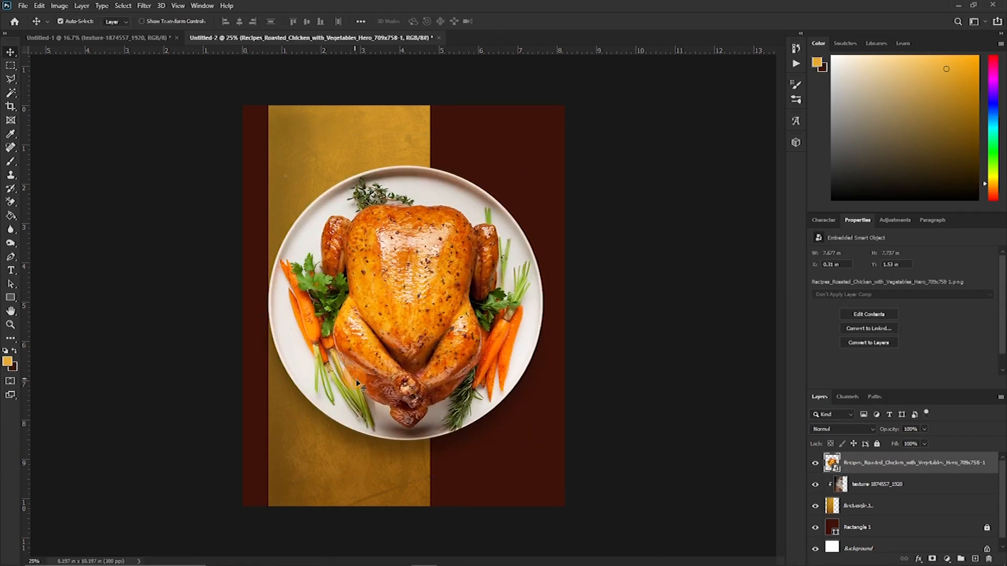
pyautogui.moveTo(404, 304); pyautogui.dragTo(471, 367)
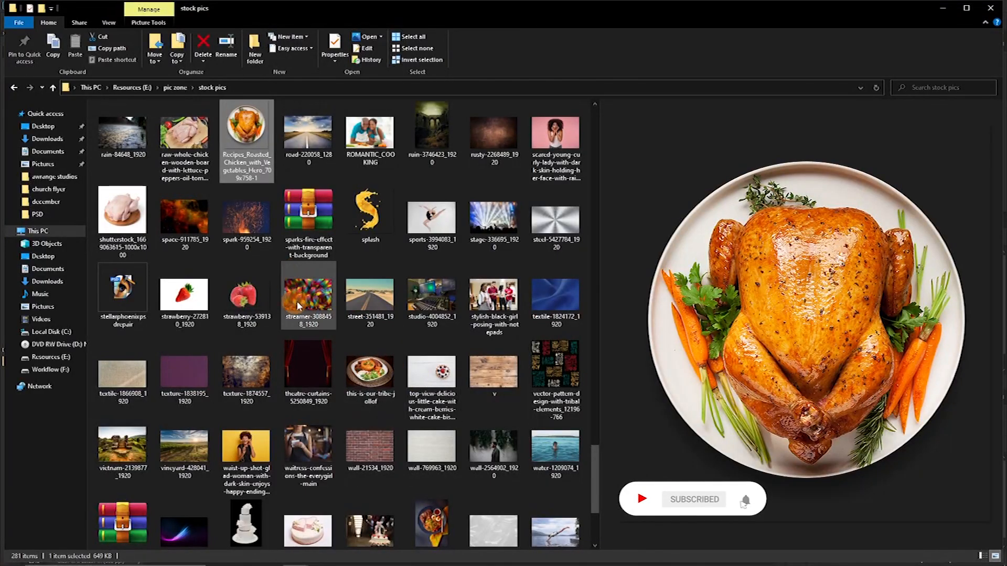
# - Place the imgbin barbecue image from the stock pics folder in the upper-right corner of the page
pyautogui.scroll(3, 413, 415)
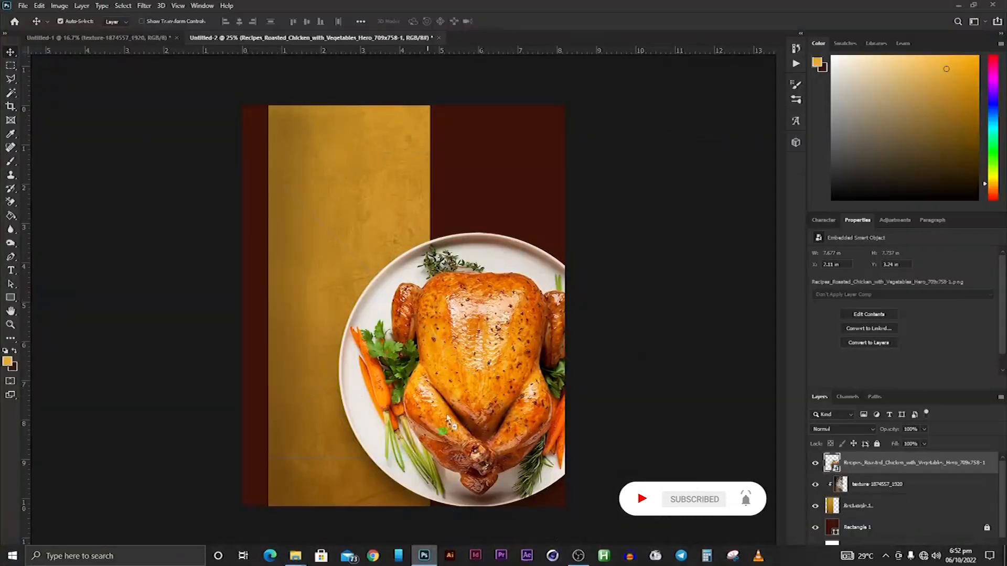
pyautogui.moveTo(447, 418); pyautogui.dragTo(447, 419)
pyautogui.moveTo(409, 262); pyautogui.dragTo(529, 173)
pyautogui.press('Return')
# - Scale down the roasted chicken plate and position it in the lower-right corner beneath the barbecue plate
pyautogui.hotkey('ctrl', 't')
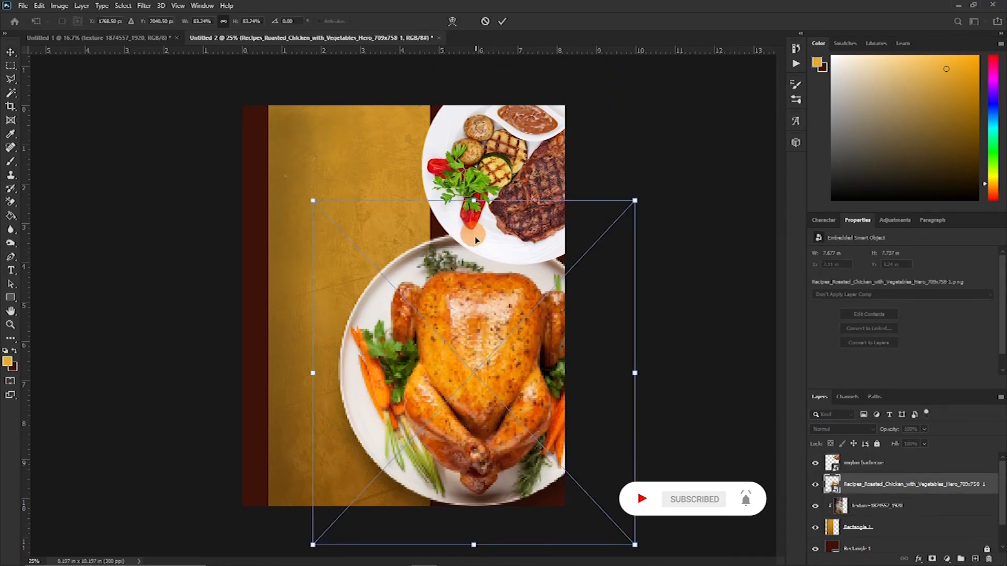
pyautogui.moveTo(472, 198); pyautogui.dragTo(483, 282)
pyautogui.moveTo(459, 383); pyautogui.dragTo(499, 400)
pyautogui.press('Return')
# - Enlarge the barbecue plate to about 75% and add a vertical guide at about 4 in along its outer edge
pyautogui.hotkey('ctrl', 't')
pyautogui.moveTo(420, 167); pyautogui.dragTo(397, 168)
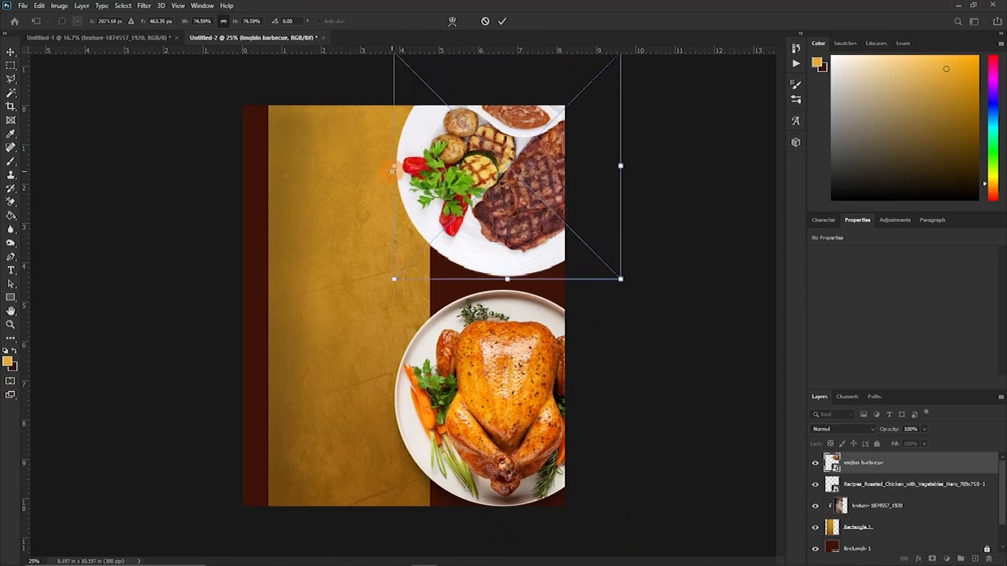
pyautogui.press('Return')
pyautogui.moveTo(25, 244); pyautogui.dragTo(399, 245)
# - Line up the chicken plate's left edge with the vertical guide and scale the plate to about 68%
pyautogui.moveTo(463, 389); pyautogui.dragTo(468, 393)
pyautogui.hotkey('ctrl', 't')
pyautogui.moveTo(632, 65); pyautogui.dragTo(641, 548)
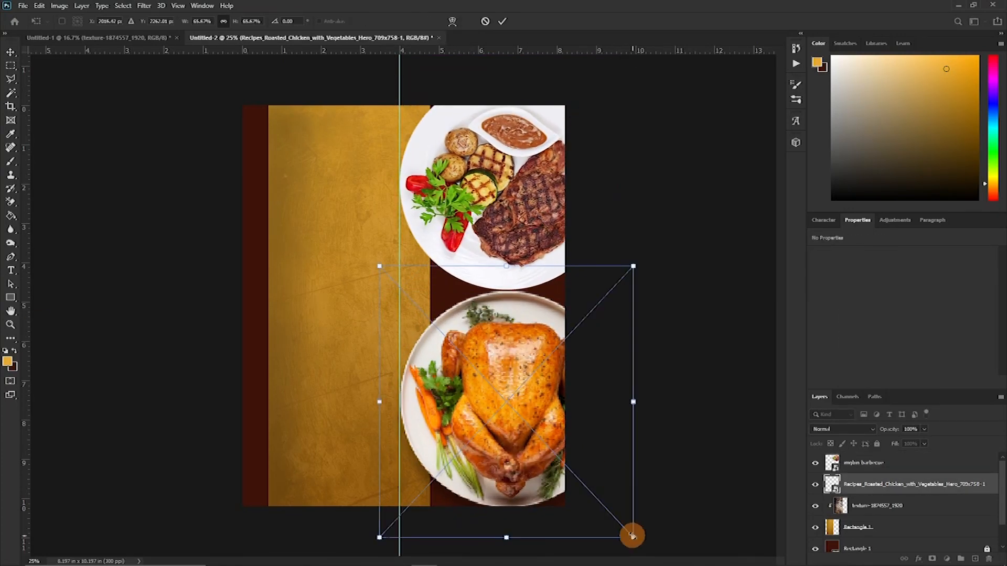
pyautogui.press('Return')
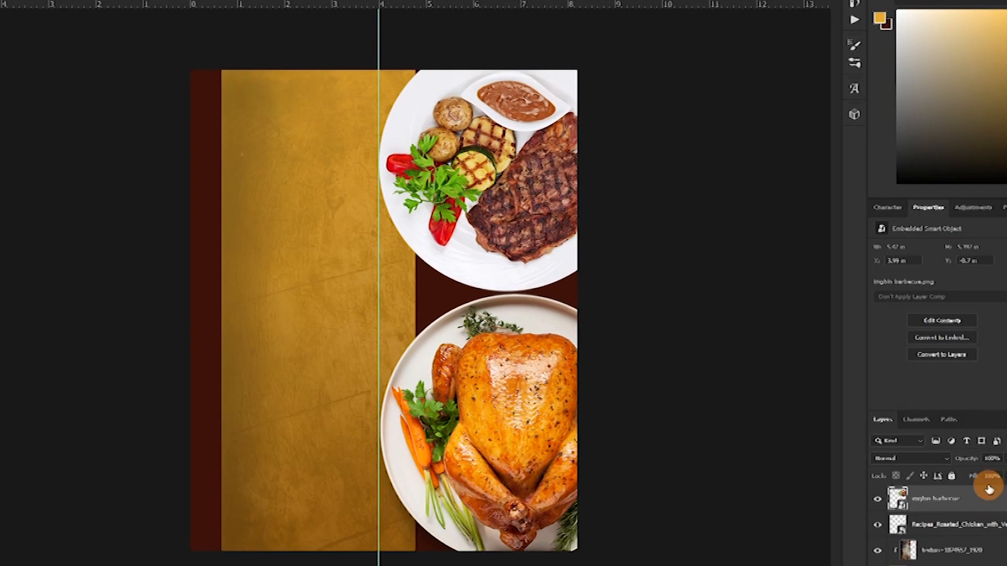
# - Add a black Hard Light drop shadow to the barbecue plate with 52% opacity, 45 px distance and 136 px size
pyautogui.doubleClick(925, 468)
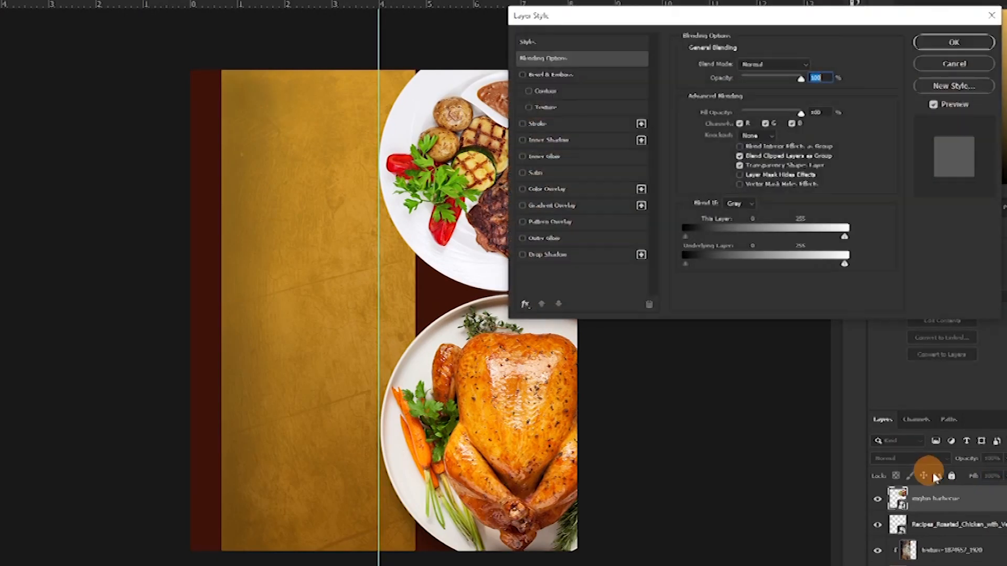
pyautogui.click(523, 256)
pyautogui.click(557, 256)
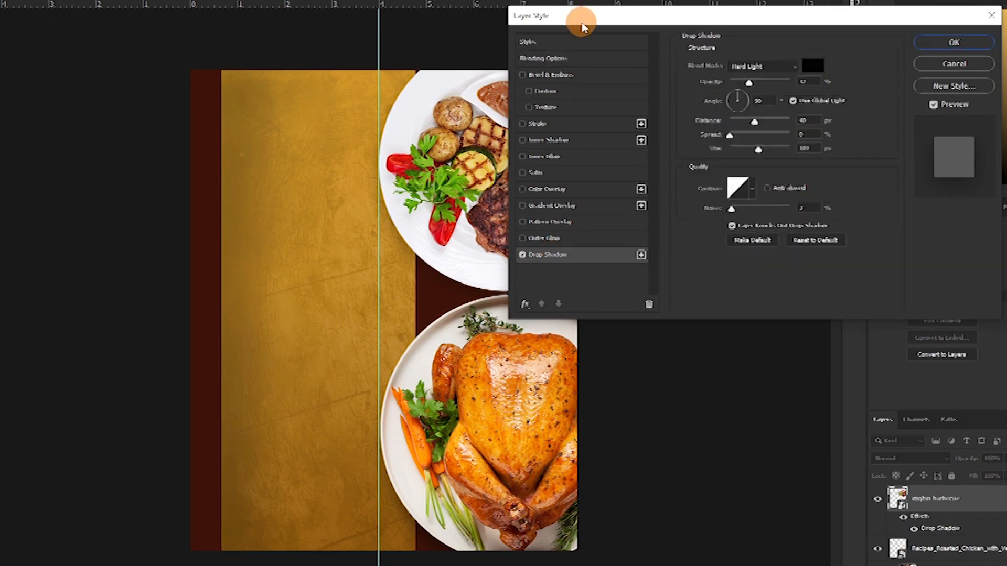
pyautogui.moveTo(580, 18); pyautogui.dragTo(721, 27)
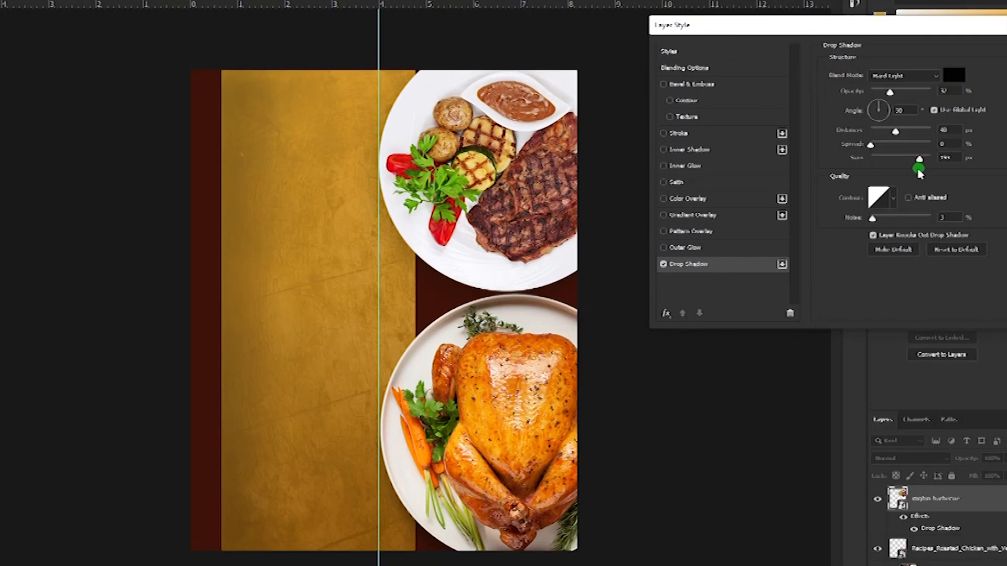
pyautogui.moveTo(896, 130); pyautogui.dragTo(894, 129)
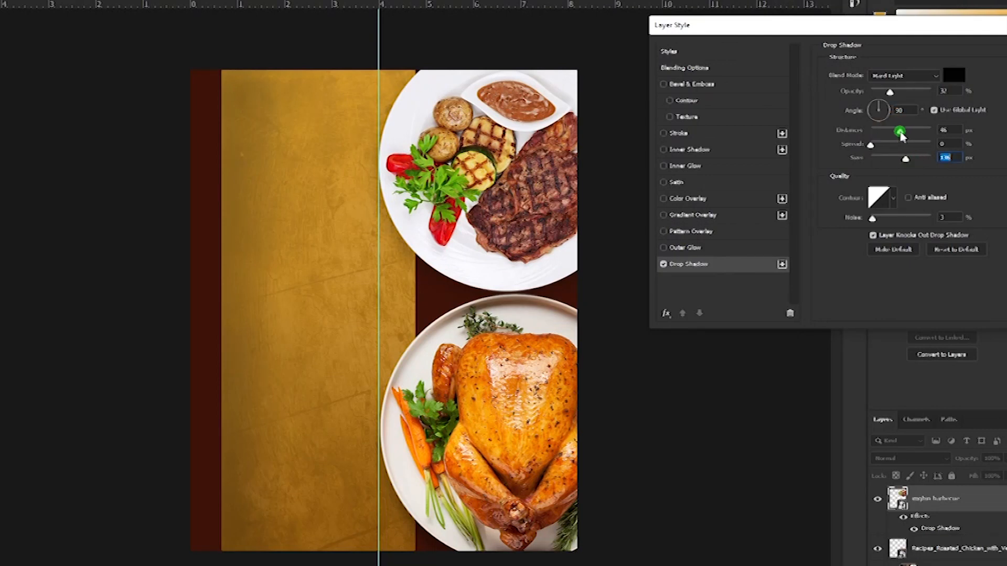
pyautogui.moveTo(900, 135); pyautogui.dragTo(900, 134)
pyautogui.moveTo(892, 95); pyautogui.dragTo(902, 95)
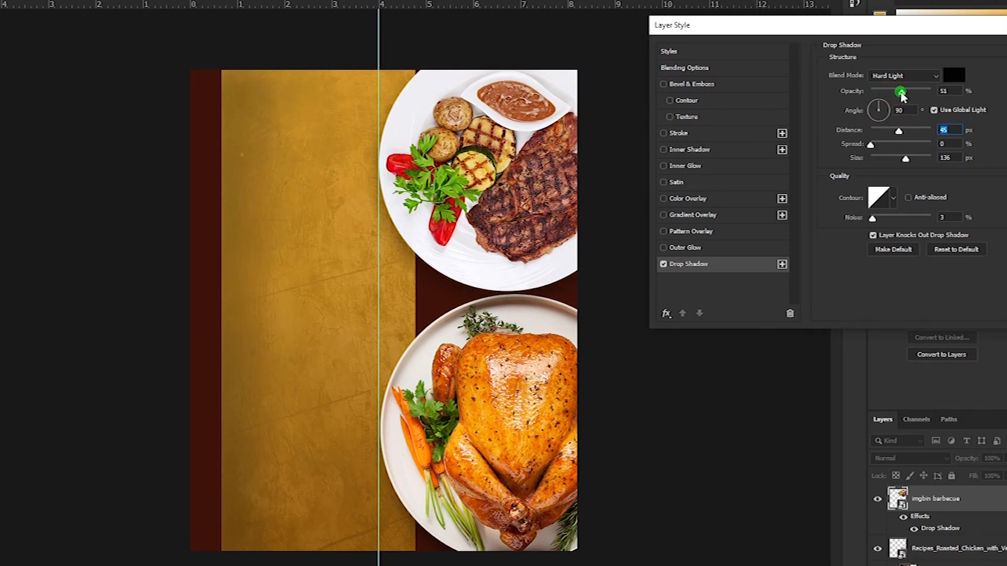
pyautogui.moveTo(902, 92); pyautogui.dragTo(903, 93)
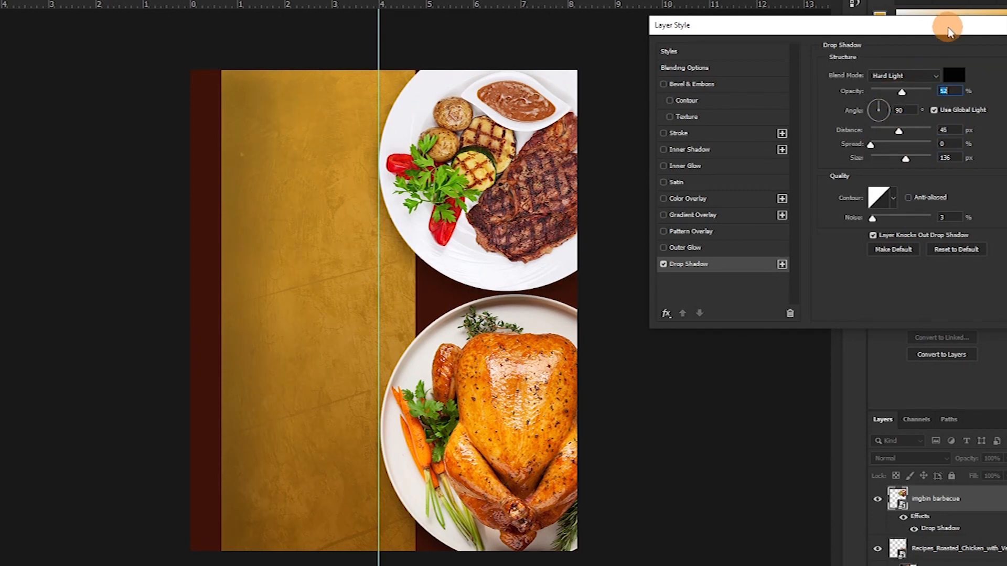
pyautogui.moveTo(973, 18); pyautogui.dragTo(856, 29)
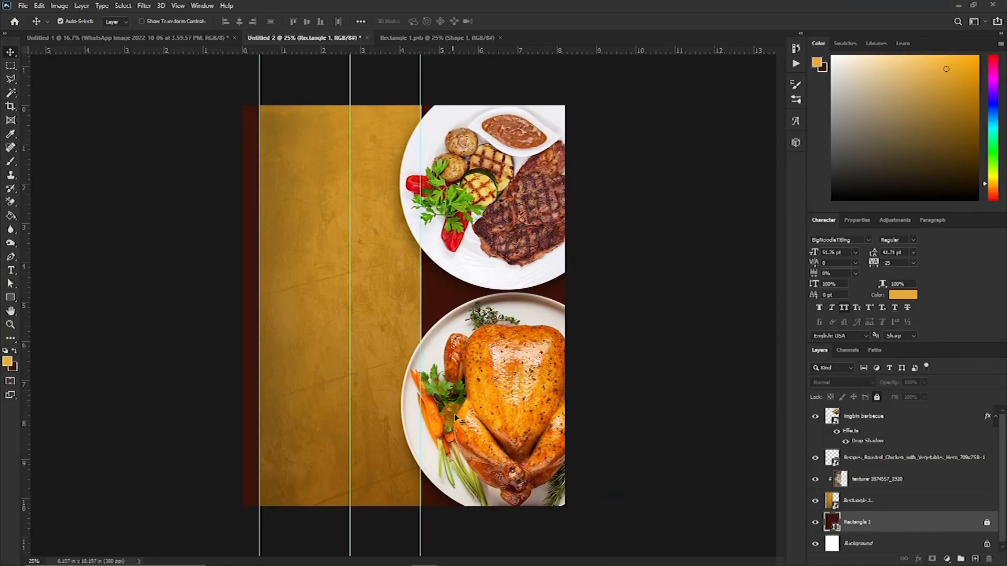
# - Enlarge the chicken plate to about 82% so it reaches the middle guide, and shift it down past the page's lower edge
pyautogui.click(480, 387)
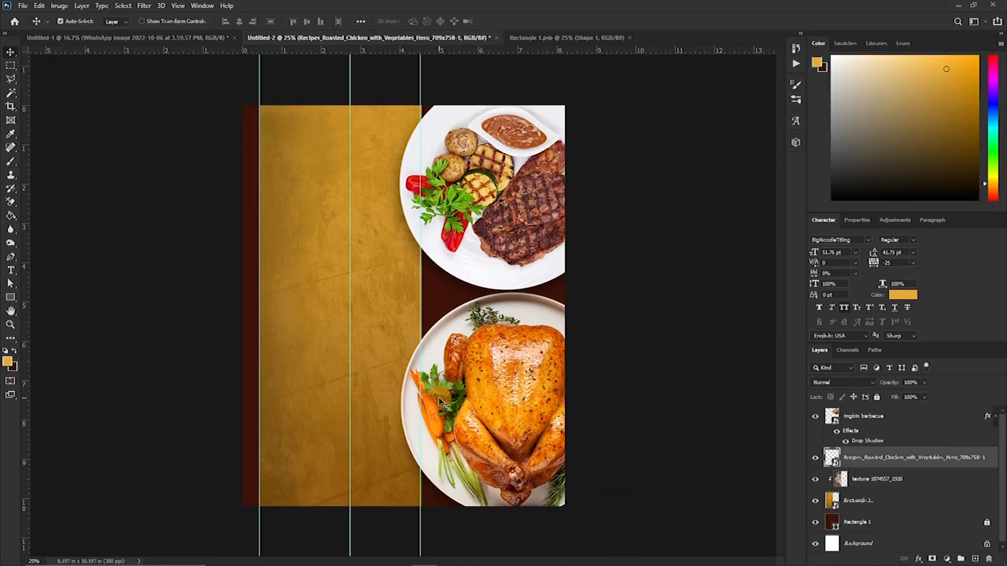
pyautogui.hotkey('ctrl', 't')
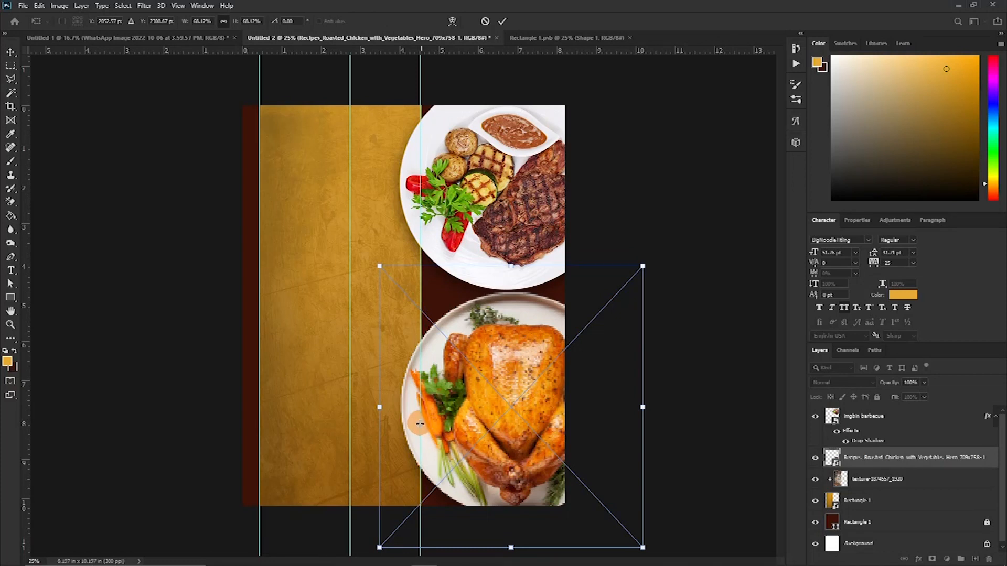
pyautogui.moveTo(368, 410); pyautogui.dragTo(322, 427)
pyautogui.moveTo(517, 373); pyautogui.dragTo(516, 404)
pyautogui.press('Return')
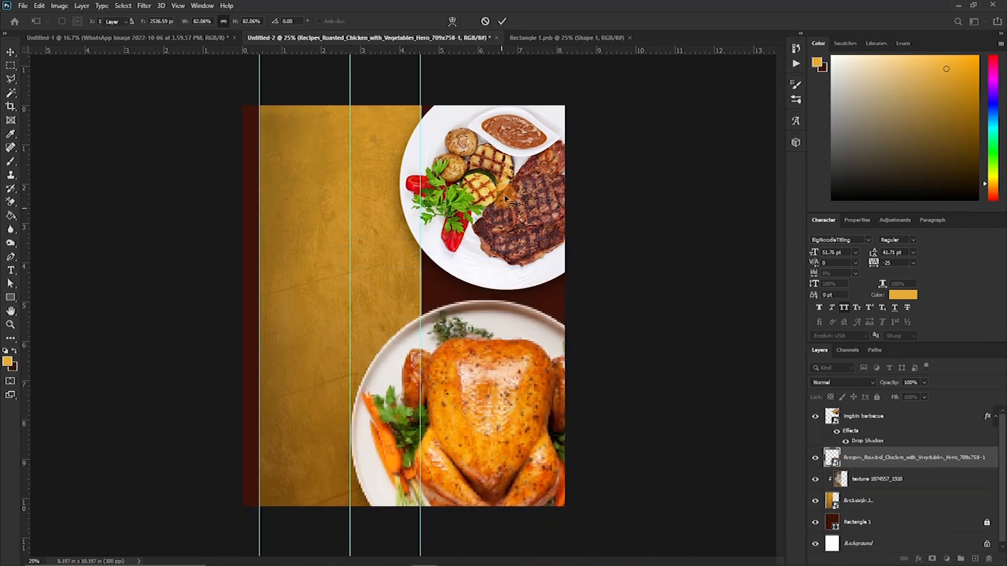
# - Scale the barbecue plate to about 87% so it reaches the middle guide, and move it up clear of the chicken plate
pyautogui.click(507, 188)
pyautogui.hotkey('ctrl', 't')
pyautogui.moveTo(396, 185); pyautogui.dragTo(347, 189)
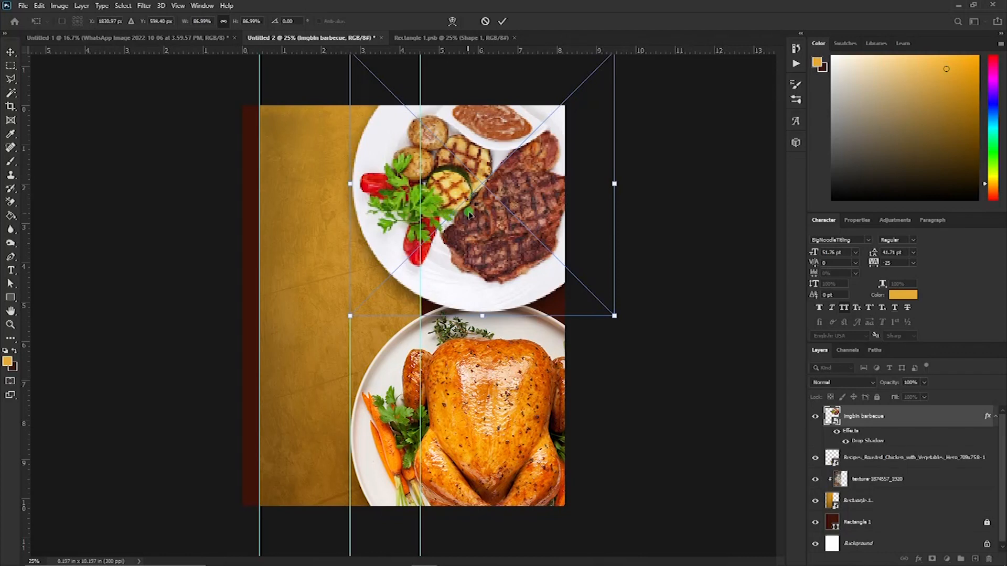
pyautogui.moveTo(463, 212); pyautogui.dragTo(462, 189)
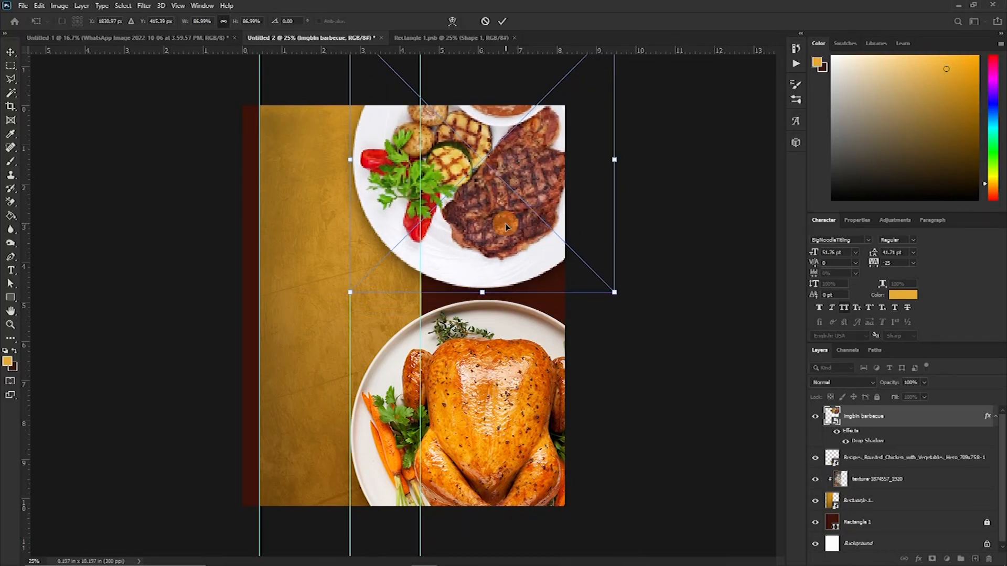
pyautogui.click(501, 21)
pyautogui.click(253, 304)
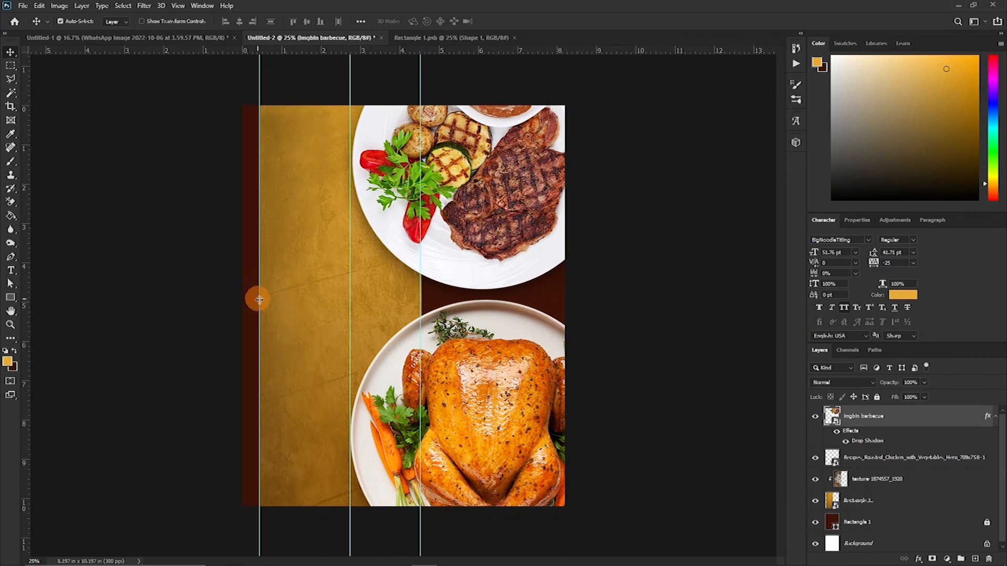
# - Place the 122582255 abstract African pattern from the patterns folder beneath the gold rectangle layer, enlarged to cover the page
pyautogui.moveTo(362, 555)
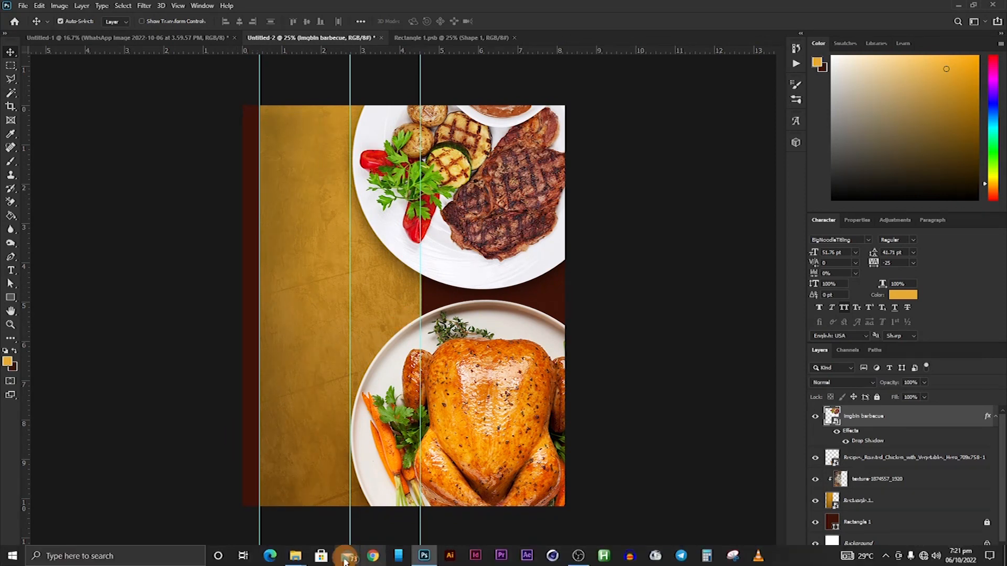
pyautogui.click(300, 555)
pyautogui.click(202, 502)
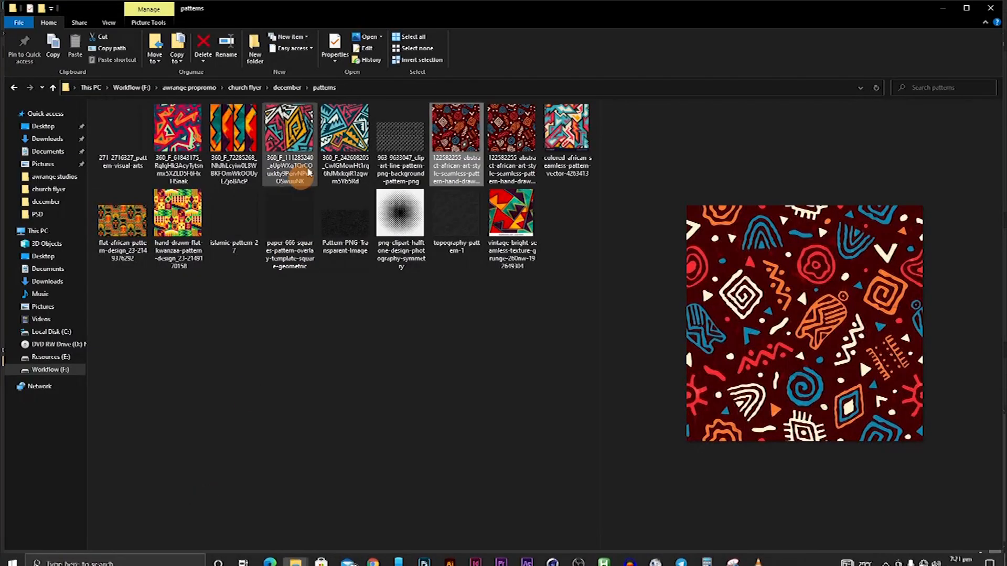
pyautogui.click(424, 556)
pyautogui.moveTo(426, 560); pyautogui.dragTo(303, 352)
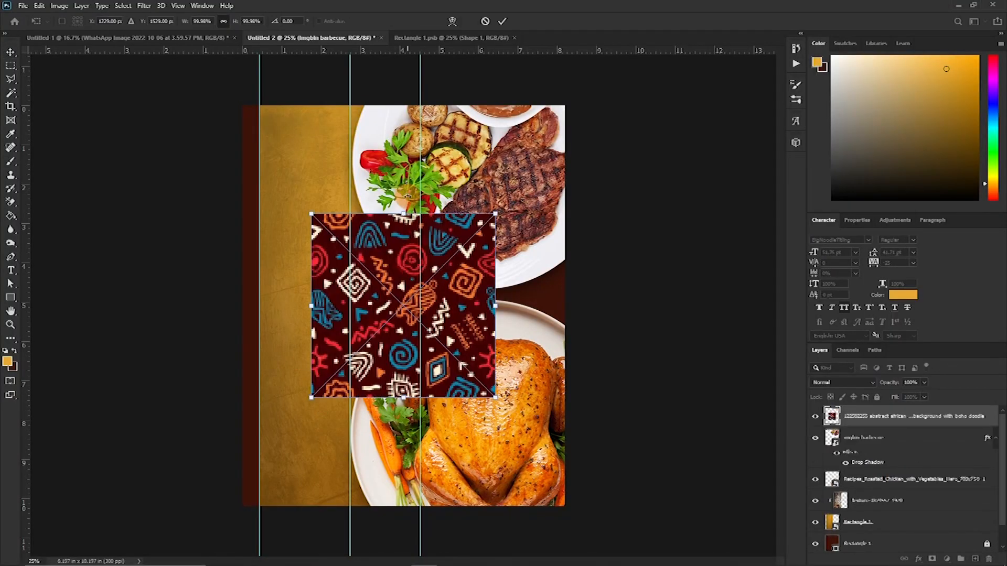
pyautogui.press('Return')
pyautogui.moveTo(875, 418); pyautogui.dragTo(837, 533)
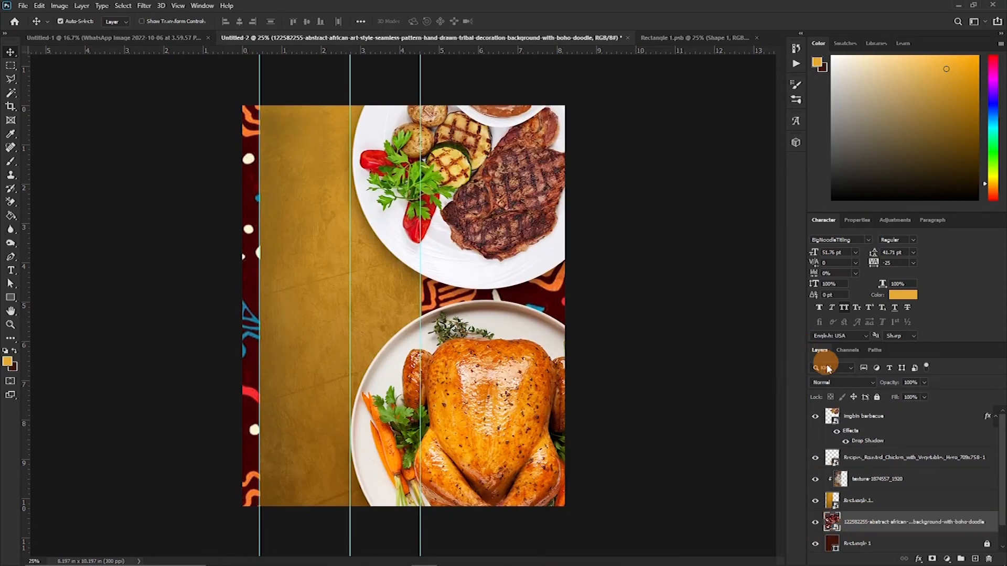
# - Set the African pattern layer's blend mode to Color Burn and its opacity to 52%
pyautogui.click(827, 386)
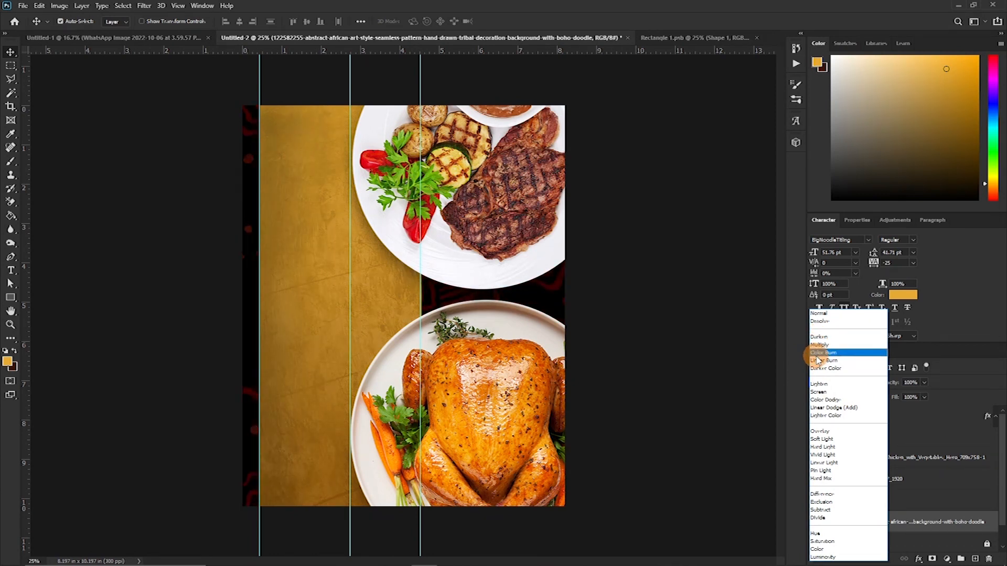
pyautogui.click(819, 354)
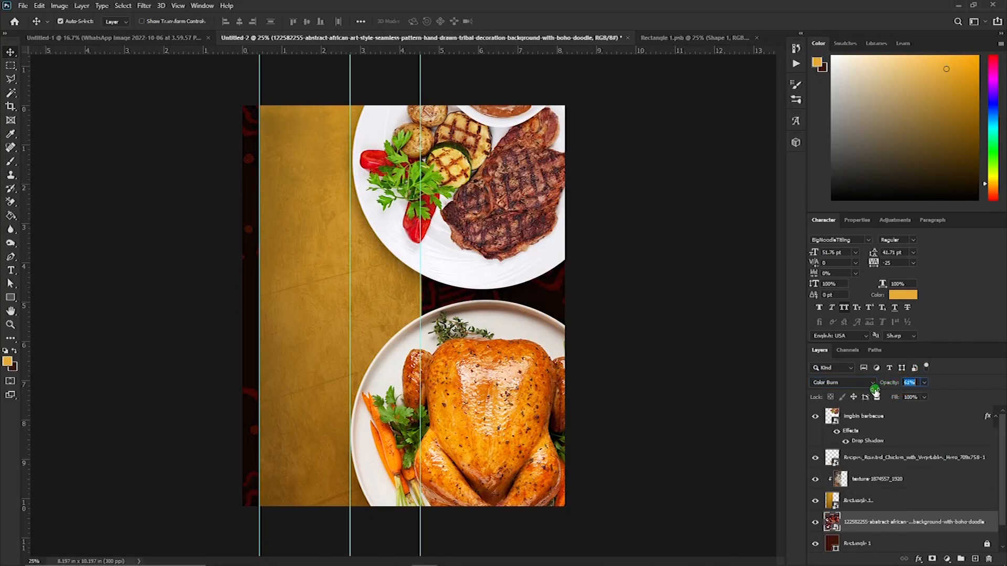
pyautogui.click(390, 372)
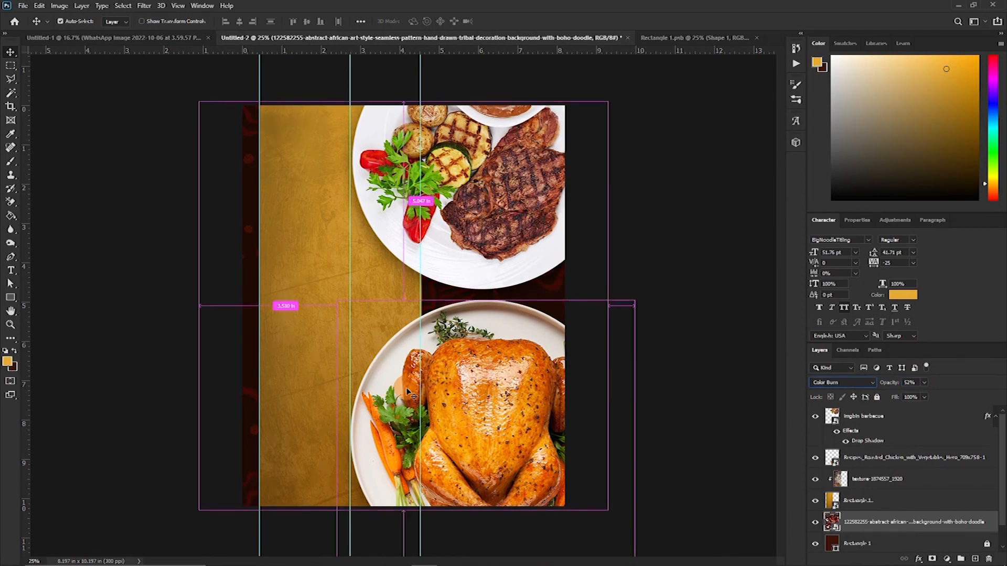
# - Examine the gold texture, the dark pattern areas and the plate edges at 100% zoom
pyautogui.scroll(3, 407, 367)
pyautogui.scroll(3, 265, 351)
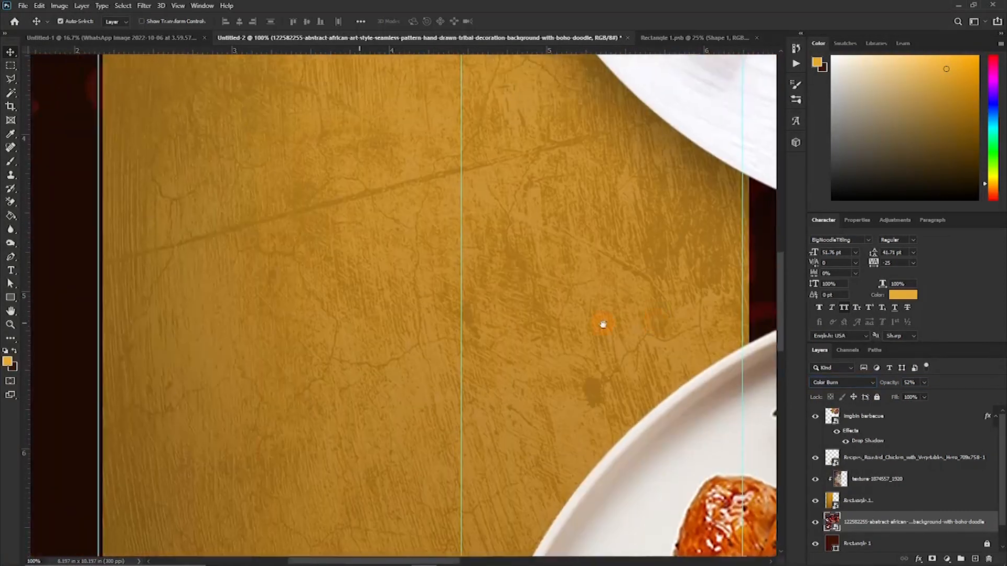
pyautogui.hscroll(-3, 602, 326)
pyautogui.moveTo(528, 328); pyautogui.dragTo(474, 447)
pyautogui.hscroll(8, 474, 447)
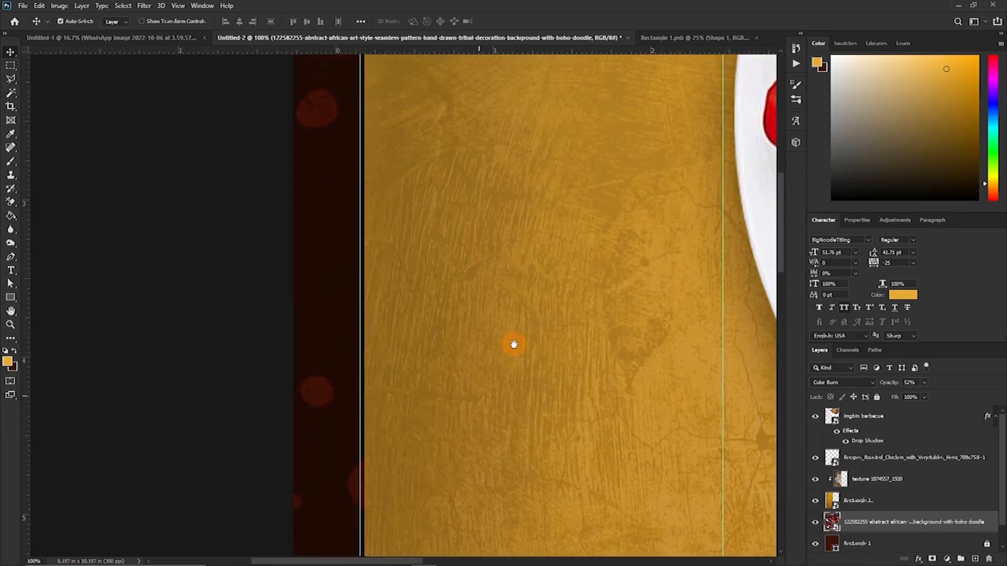
pyautogui.scroll(2, 512, 344)
pyautogui.scroll(-10, 448, 359)
pyautogui.hscroll(6, 497, 424)
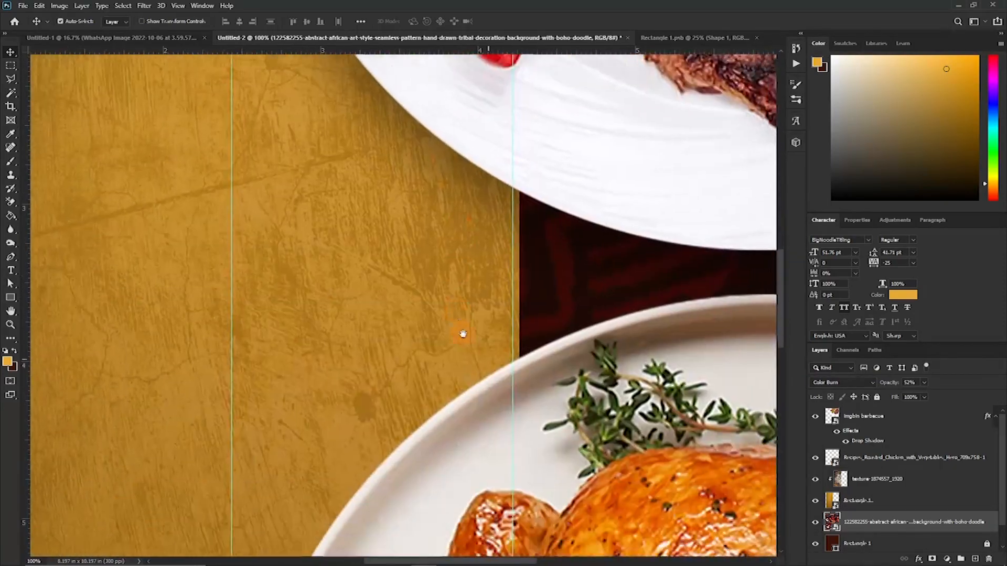
pyautogui.scroll(1, 417, 350)
pyautogui.hscroll(-10, 620, 337)
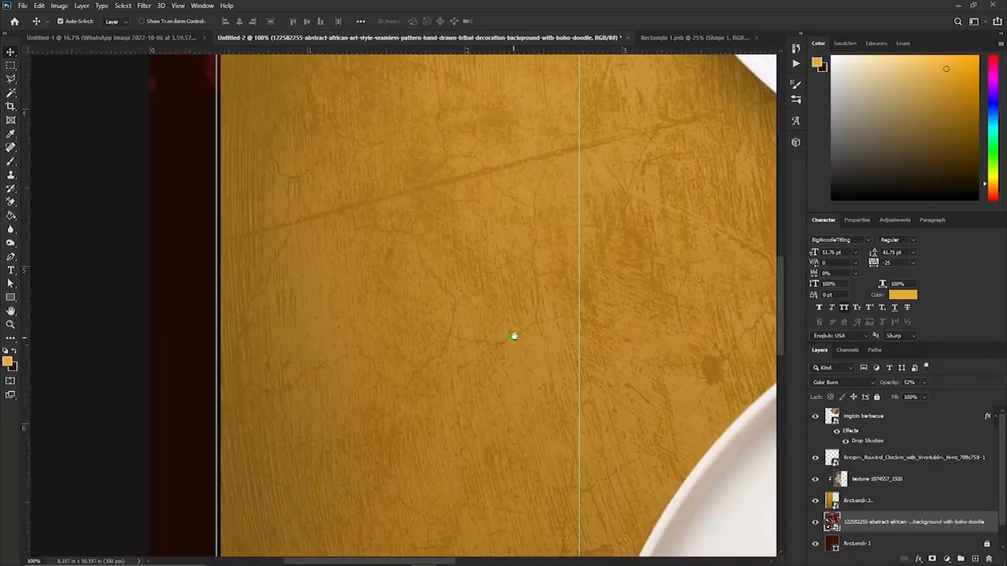
# - Examine the African pattern at the gold stripe's edges, comparing it hidden and shown, and check the whole page
pyautogui.hscroll(2, 494, 375)
pyautogui.hscroll(2, 422, 404)
pyautogui.hscroll(-8, 458, 319)
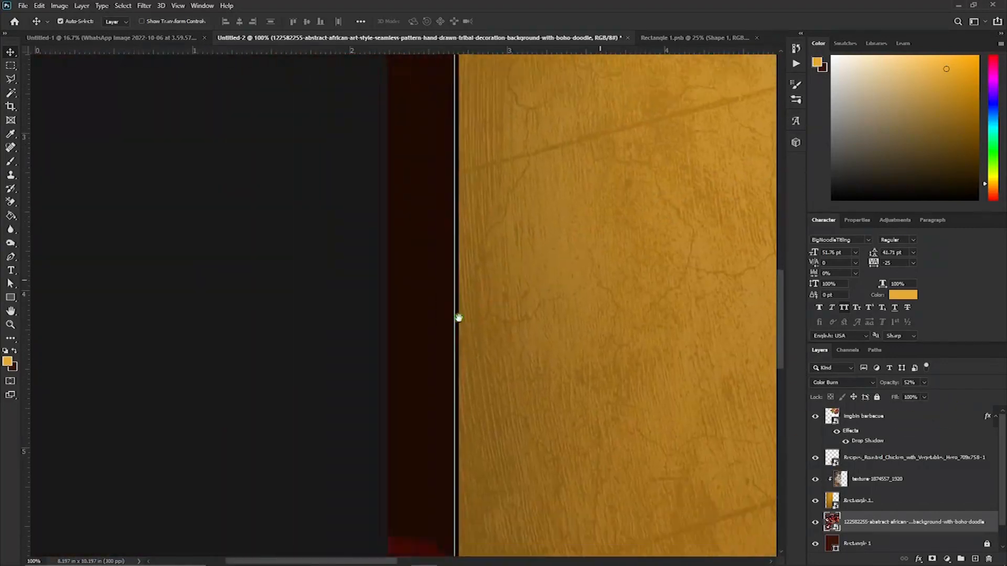
pyautogui.hscroll(3, 250, 404)
pyautogui.hscroll(4, 401, 372)
pyautogui.moveTo(401, 372); pyautogui.dragTo(223, 355)
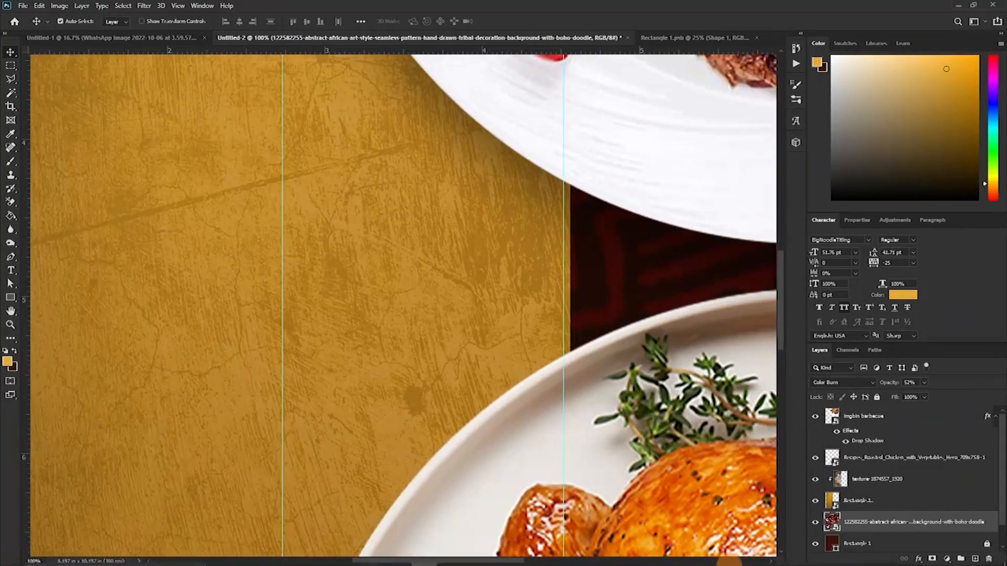
pyautogui.click(815, 522)
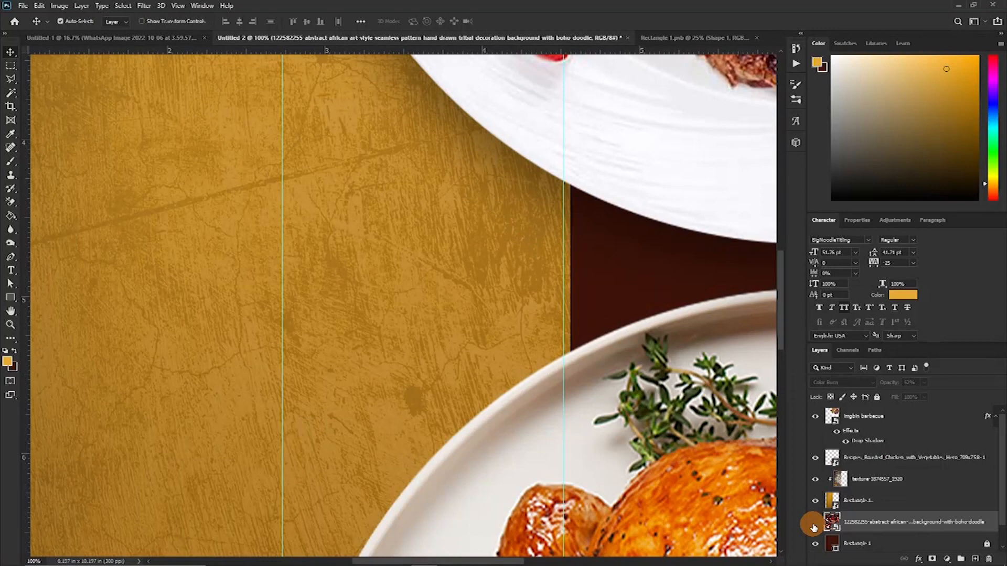
pyautogui.click(815, 522)
pyautogui.moveTo(282, 246); pyautogui.dragTo(445, 258)
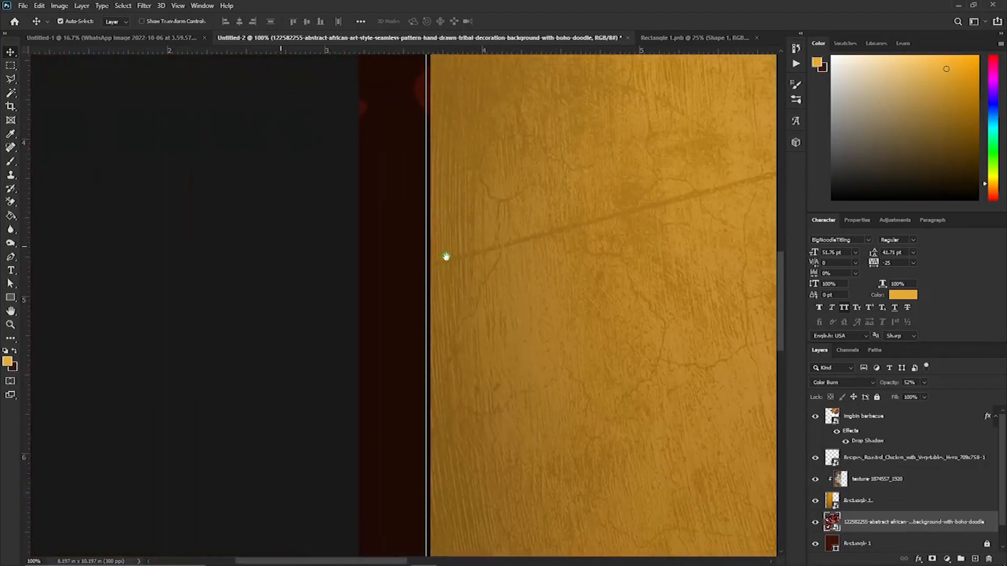
pyautogui.click(815, 522)
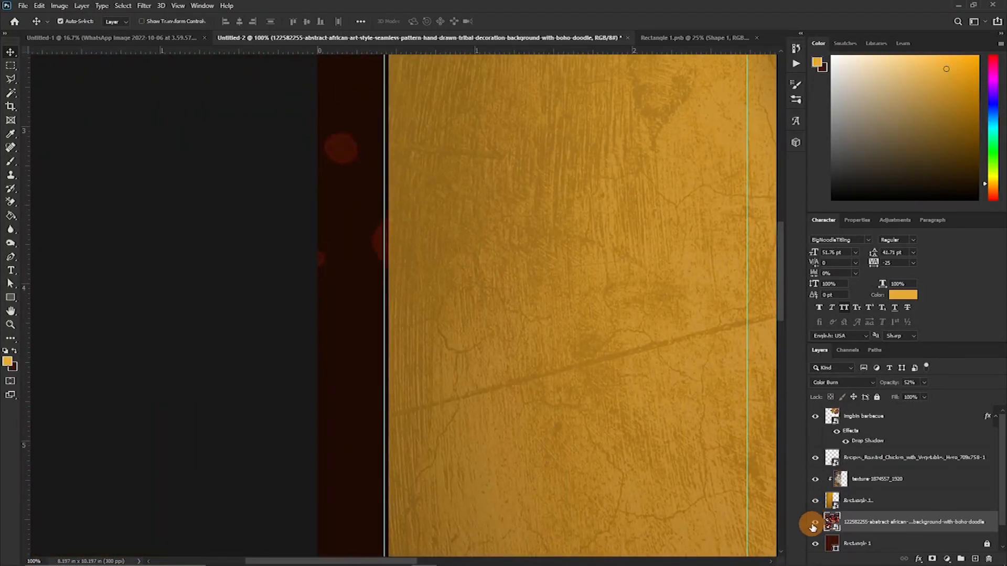
pyautogui.click(813, 524)
pyautogui.click(558, 375)
pyautogui.hotkey('ctrl', '-')
pyautogui.hotkey('ctrl', '-')
pyautogui.hotkey('ctrl', '-')
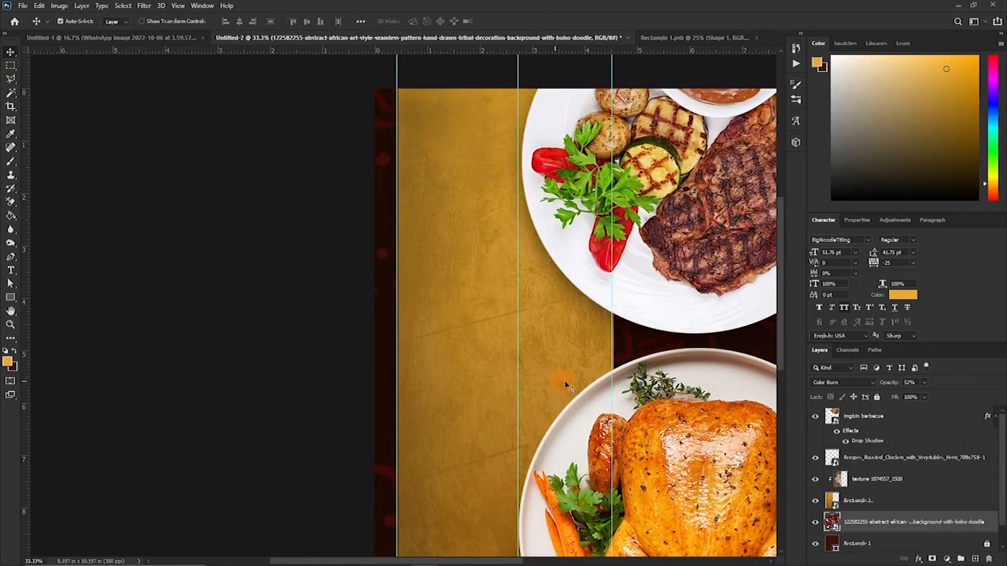
pyautogui.moveTo(568, 292); pyautogui.dragTo(454, 292)
pyautogui.moveTo(532, 301); pyautogui.dragTo(470, 270)
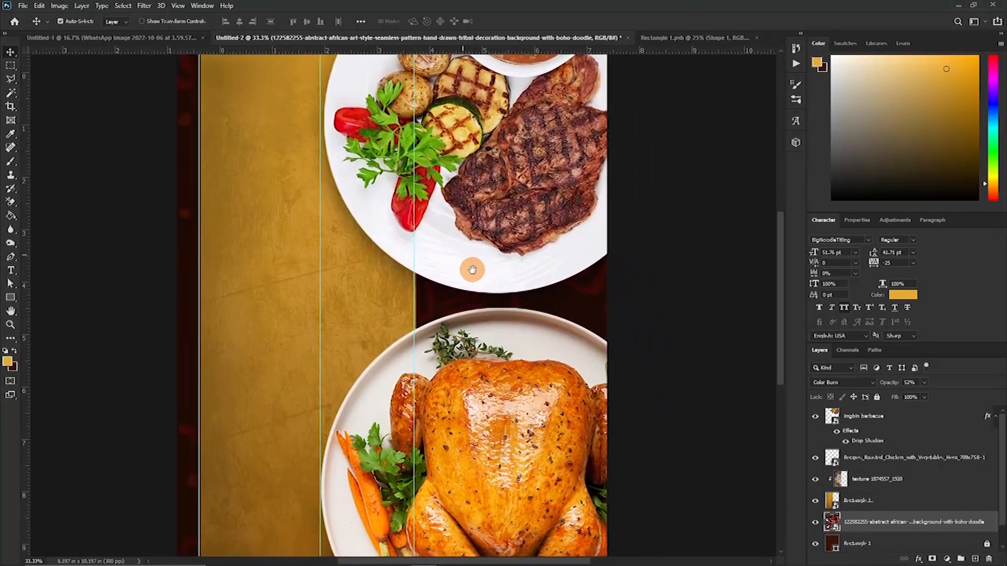
pyautogui.hotkey('ctrl', '-')
pyautogui.click(350, 234)
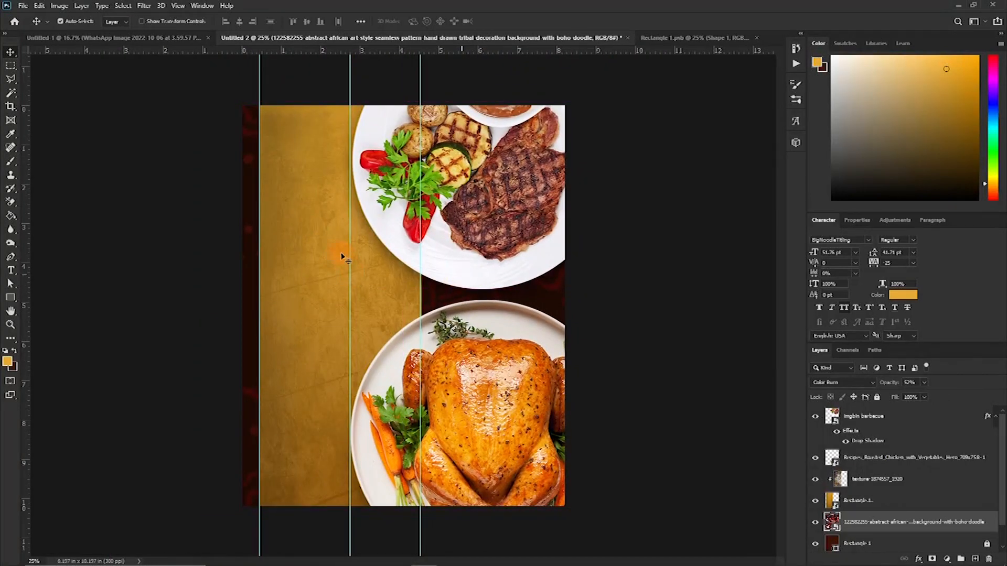
pyautogui.click(389, 270)
# - Add the text GR8T on the gold stripe, move its layer above the roasted chicken layer, and enlarge it to about 116 pt
pyautogui.press('t')
pyautogui.click(282, 262)
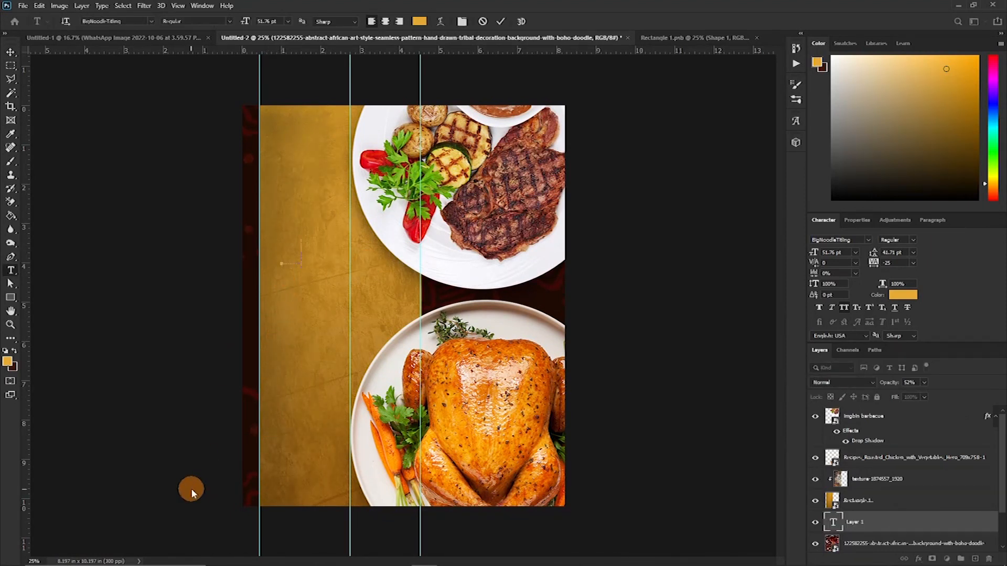
pyautogui.click(501, 21)
pyautogui.moveTo(868, 525); pyautogui.dragTo(804, 456)
pyautogui.hotkey('ctrl', 't')
pyautogui.moveTo(309, 264); pyautogui.dragTo(325, 280)
pyautogui.press('Return')
# - Set the GR8T text's color to a dark reddish brown
pyautogui.press('t')
pyautogui.click(902, 294)
pyautogui.click(741, 260)
pyautogui.click(863, 157)
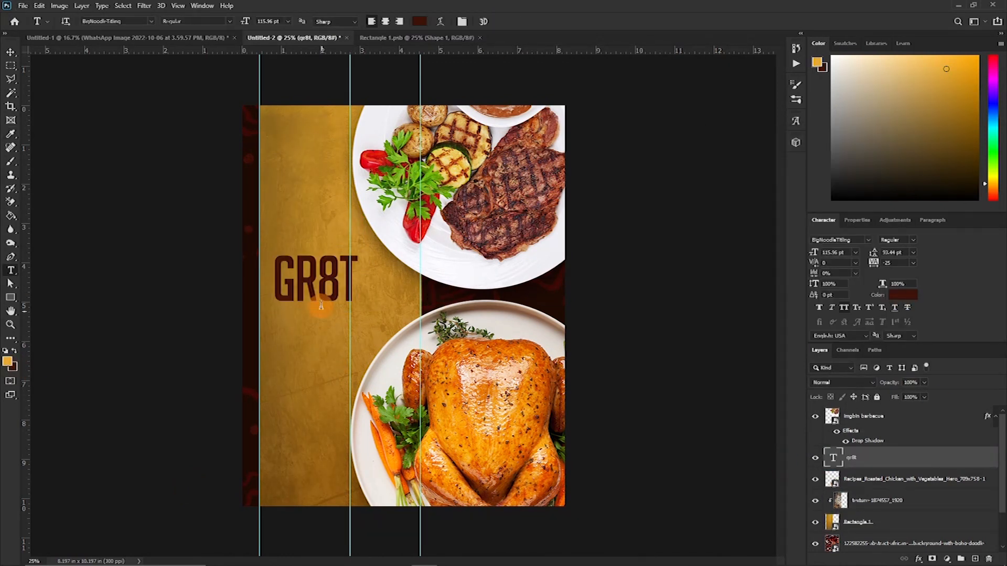
# - Replace the 8 in the GR8T text with a blank gap, leaving GR and T
pyautogui.moveTo(338, 284); pyautogui.dragTo(323, 283)
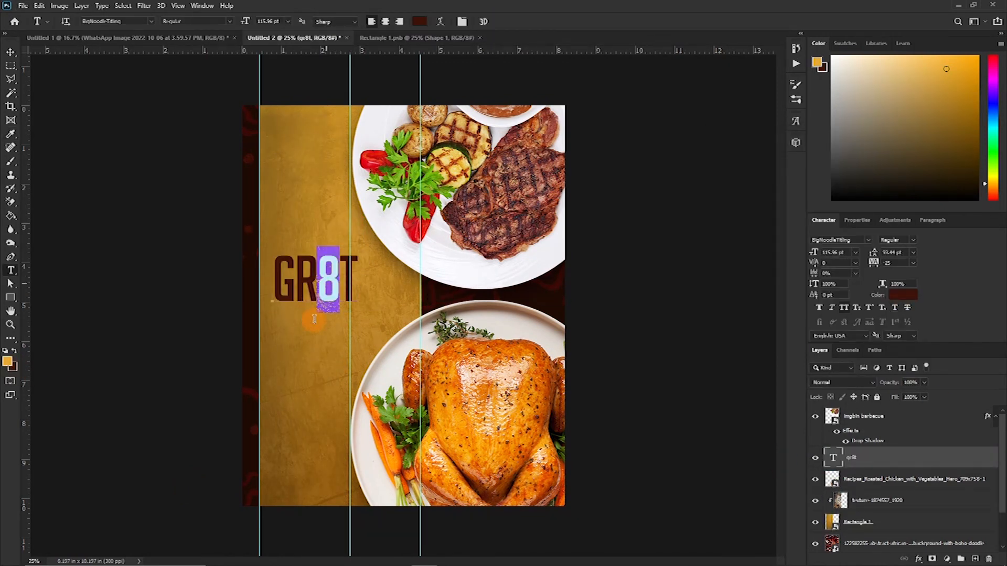
pyautogui.press('BackSpace')
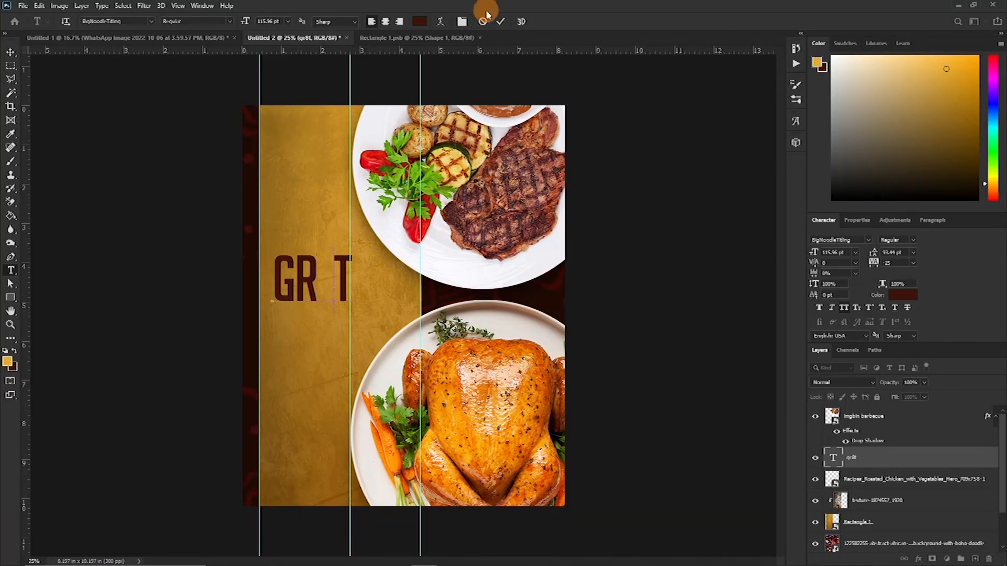
pyautogui.click(501, 22)
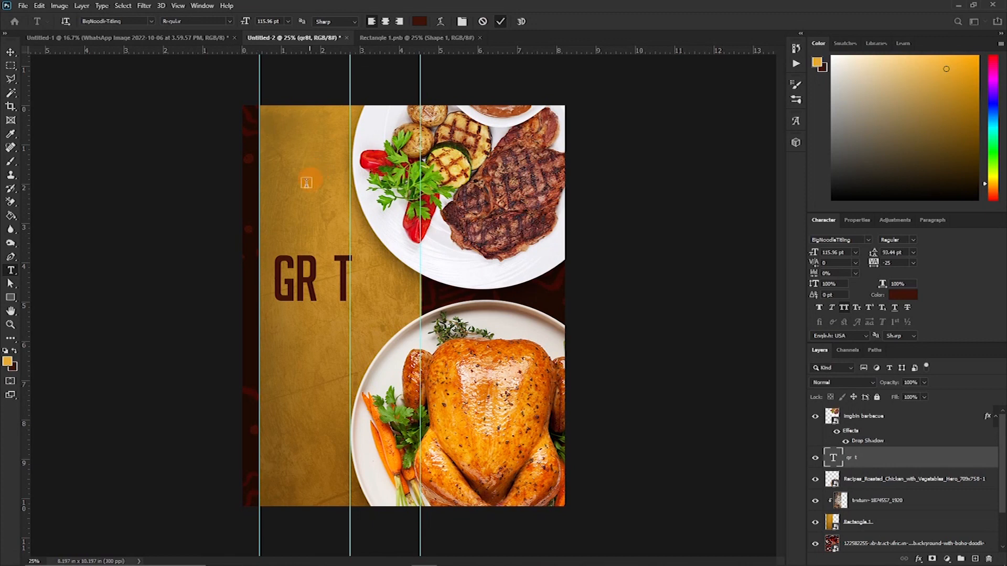
# - Add a separate text layer with the digit 8 on the gold stripe above GR T
pyautogui.click(284, 213)
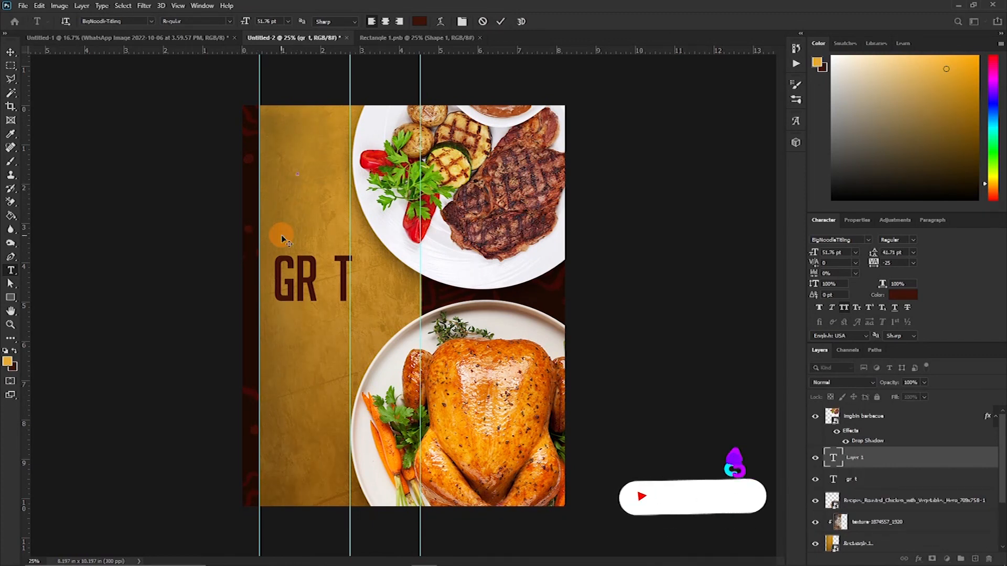
pyautogui.write('8')
pyautogui.click(501, 22)
# - Set the 8's font size to 115.96 pt to match the GR T text
pyautogui.click(868, 479)
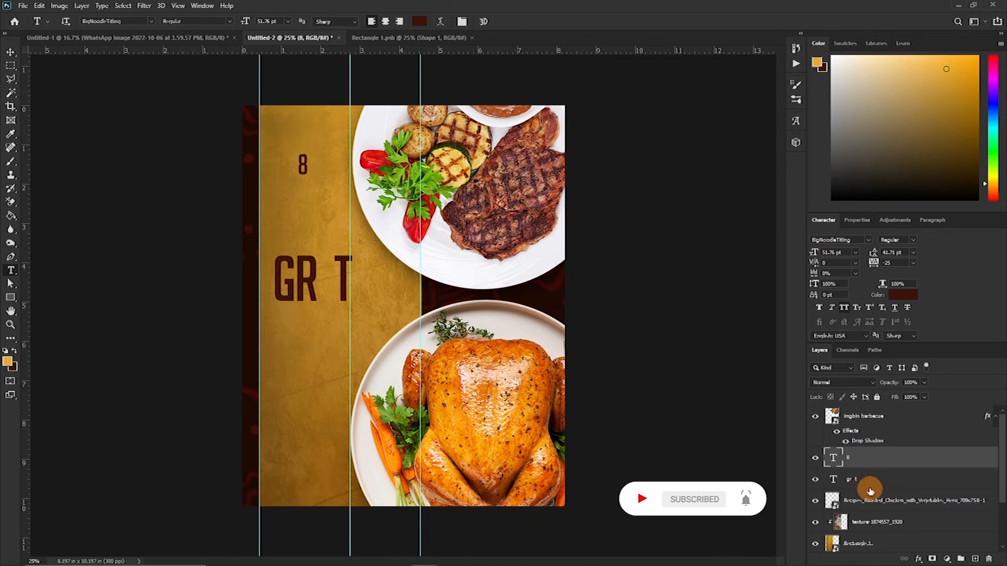
pyautogui.click(871, 491)
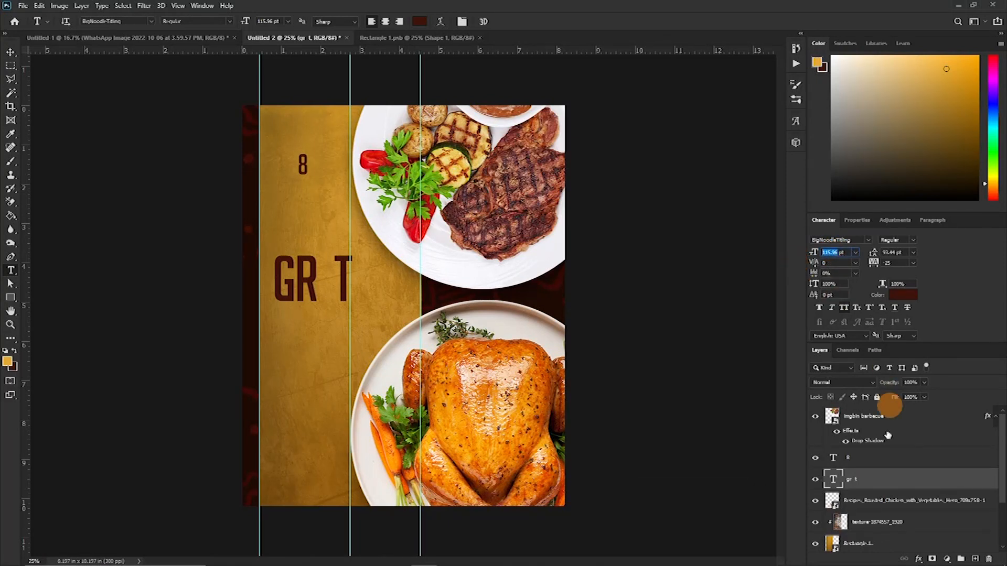
pyautogui.click(850, 459)
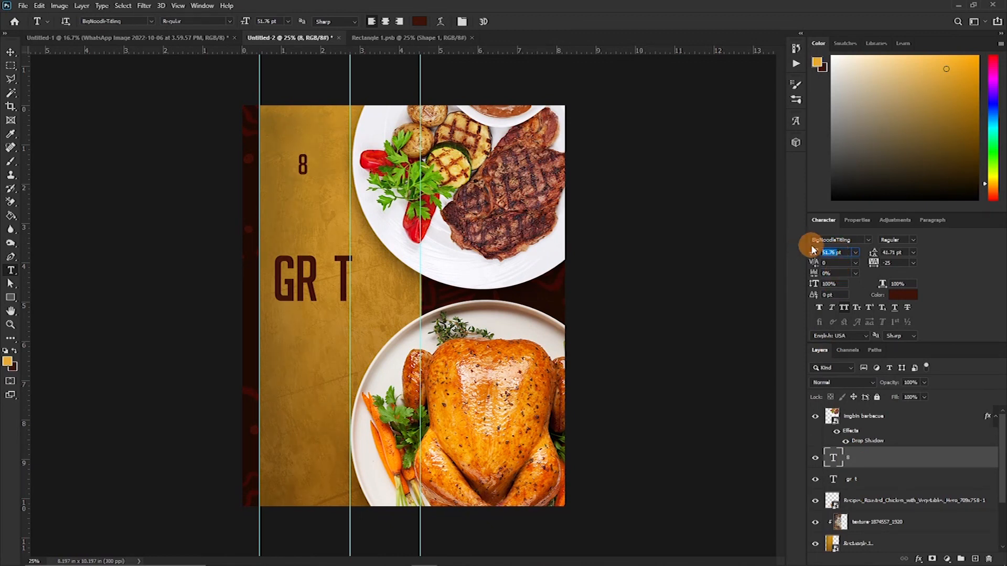
pyautogui.write('115.96')
pyautogui.press('Return')
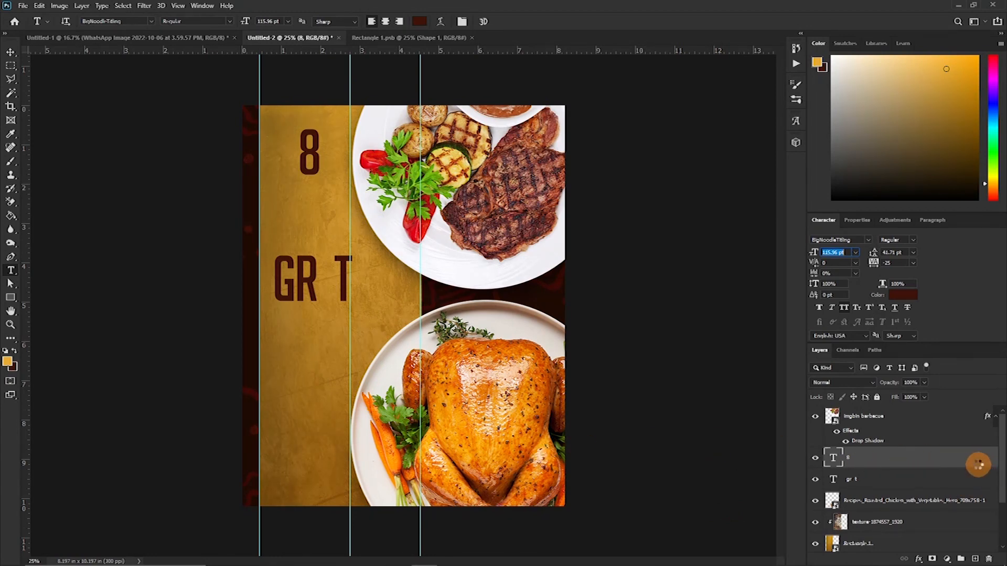
# - Give the 8 a fill opacity of 0% and a 7 px outside stroke in dark brown through its layer style
pyautogui.doubleClick(978, 464)
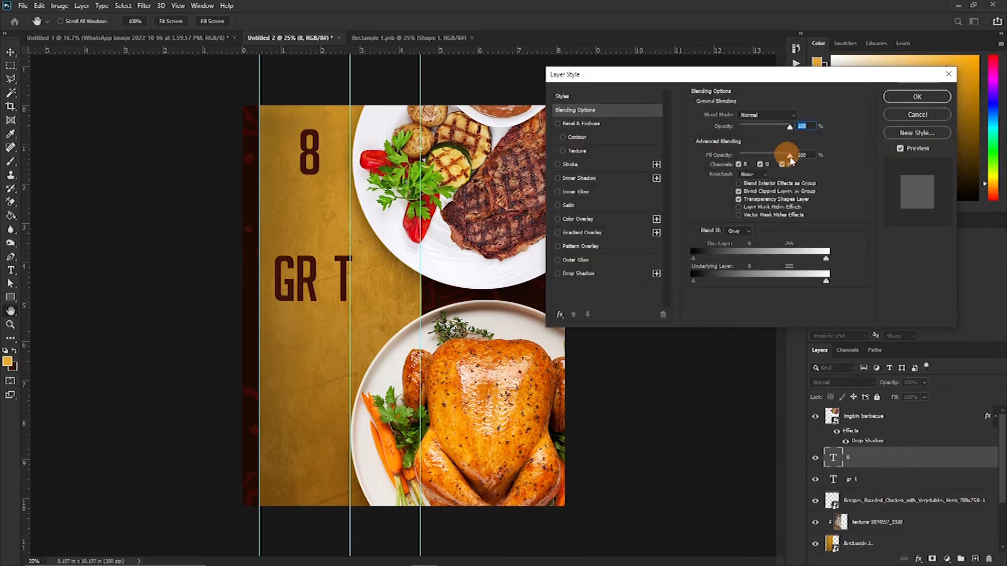
pyautogui.moveTo(753, 156); pyautogui.dragTo(718, 168)
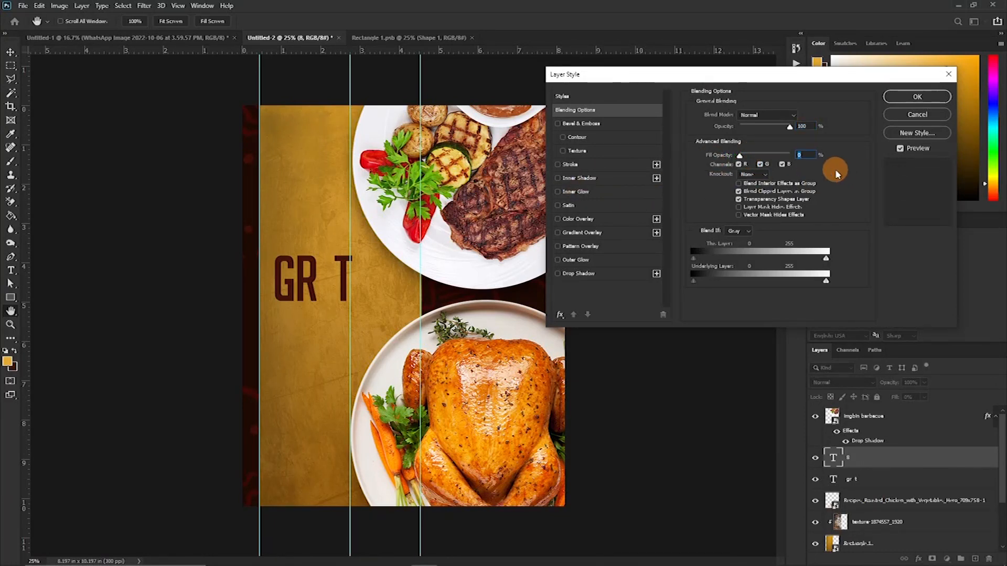
pyautogui.click(558, 166)
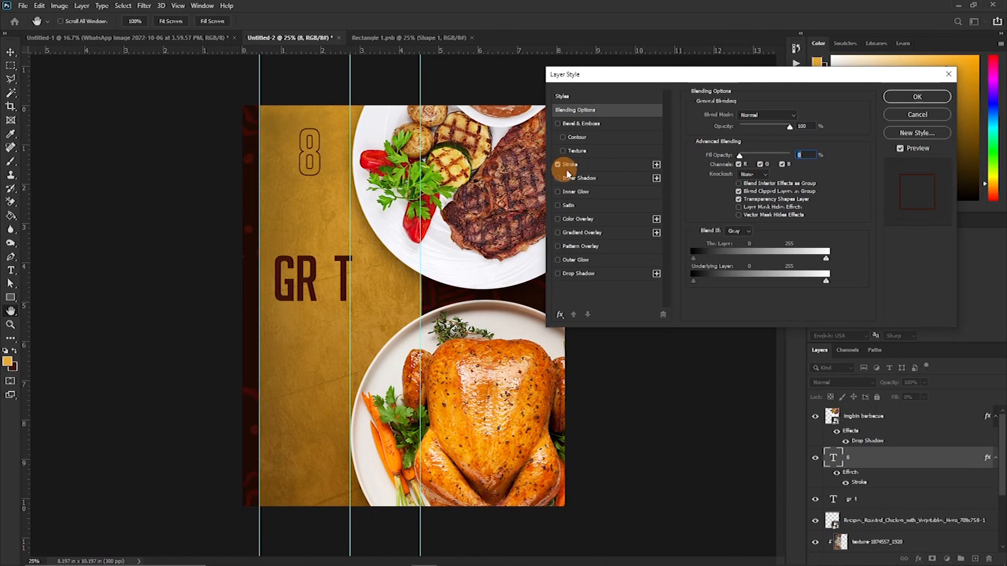
pyautogui.click(585, 164)
pyautogui.click(795, 113)
pyautogui.write('7')
pyautogui.click(916, 99)
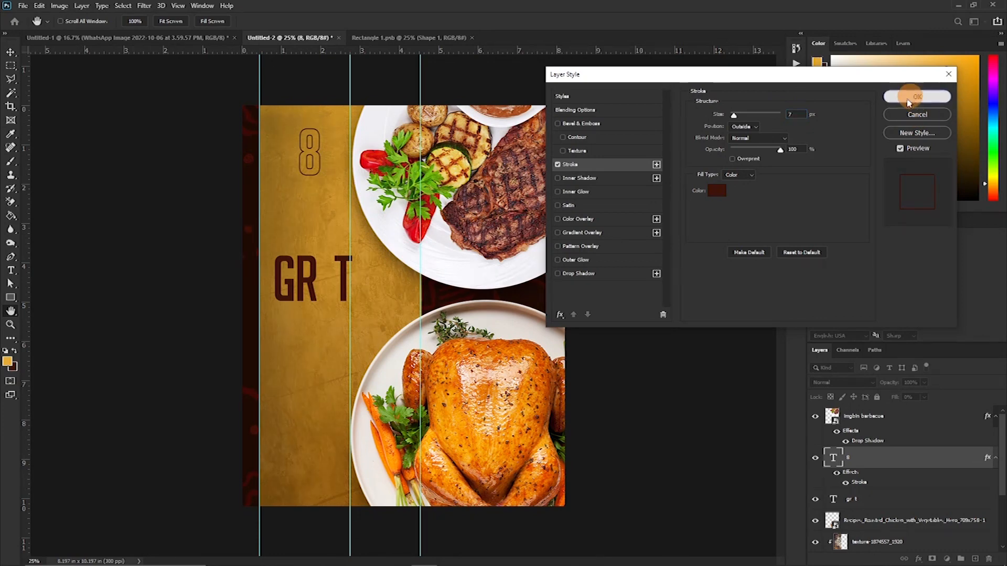
# - Move the outlined 8 into the gap between GR and T
pyautogui.press('t')
pyautogui.press('v')
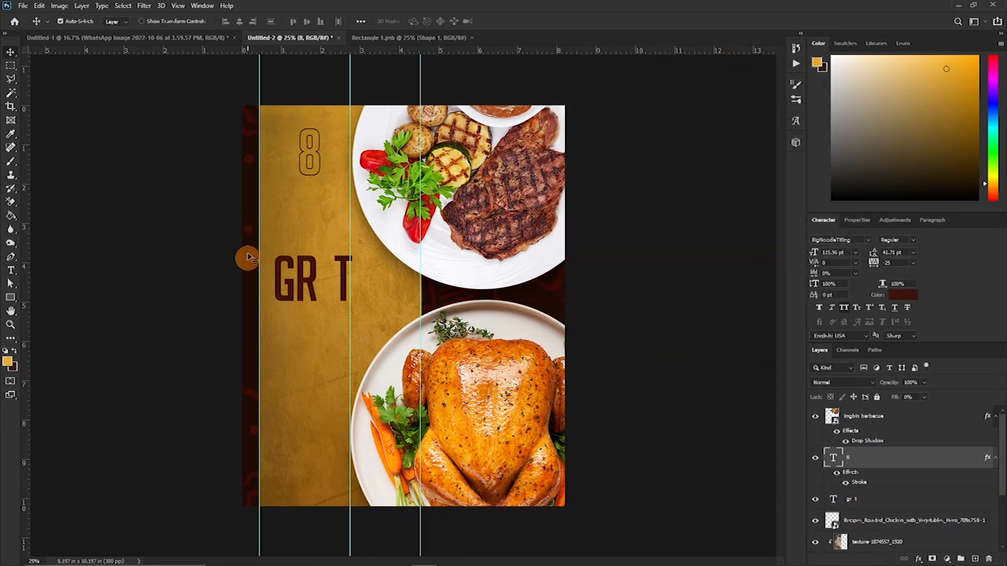
pyautogui.moveTo(308, 150); pyautogui.dragTo(337, 287)
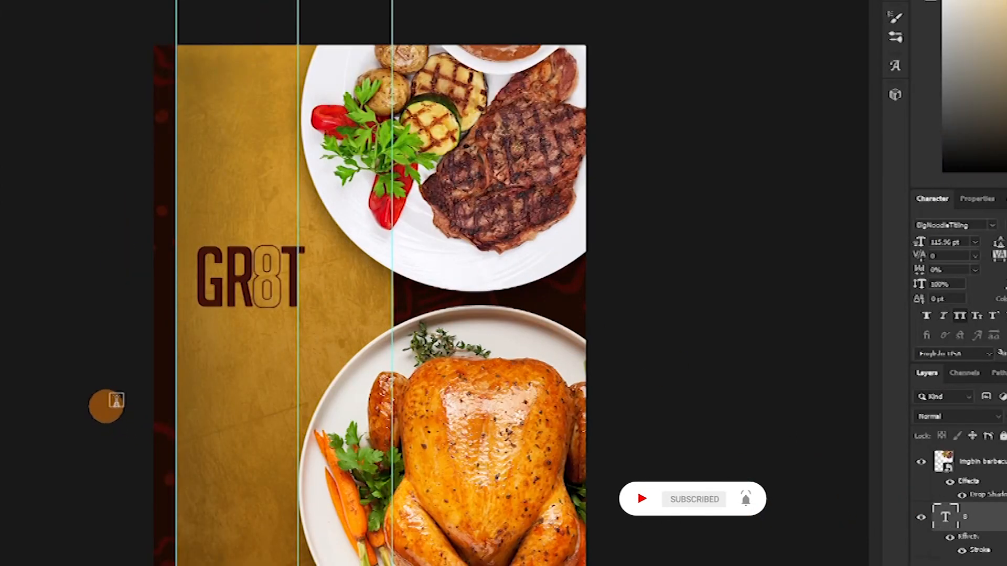
# - Add the text MEAL and align it directly beneath GR8T
pyautogui.click(212, 351)
pyautogui.write('MEAL')
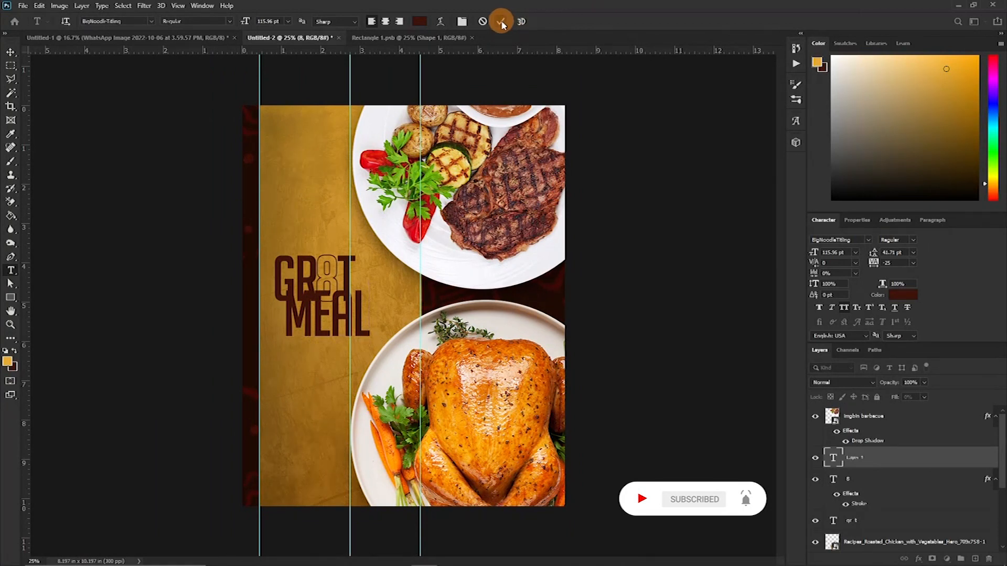
pyautogui.click(502, 23)
pyautogui.press('v')
pyautogui.moveTo(367, 314); pyautogui.dragTo(346, 331)
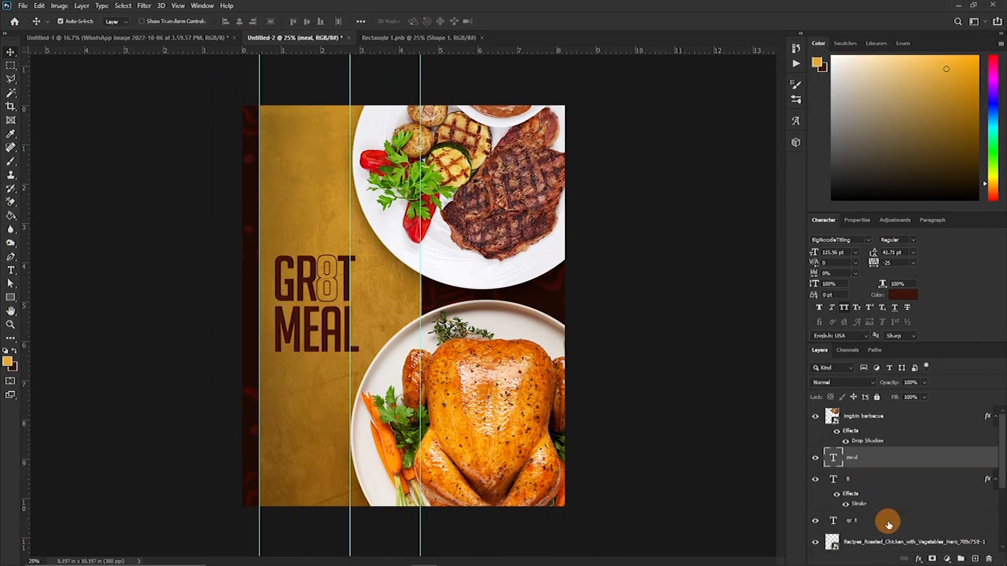
# - Scale the GR8T and MEAL text layers down together so they fit before the middle guide
pyautogui.keyDown('shift'); pyautogui.click(889, 524); pyautogui.keyUp('shift')
pyautogui.hotkey('ctrl', 't')
pyautogui.moveTo(358, 350); pyautogui.dragTo(350, 335)
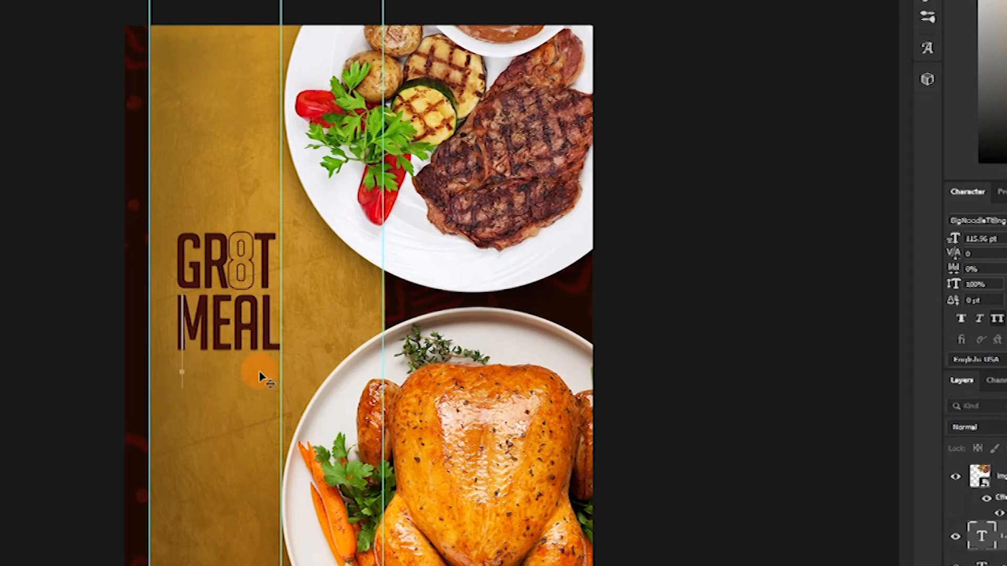
# - Add the text Served! below MEAL, set in the Robertson Alternate font with All Caps turned off
pyautogui.write('SERVED!')
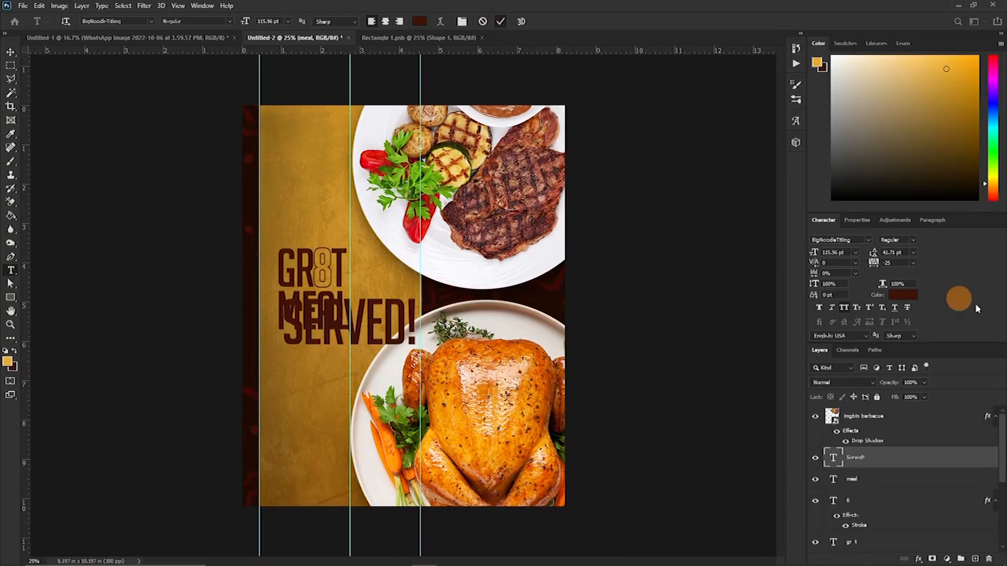
pyautogui.click(998, 221)
pyautogui.click(855, 279)
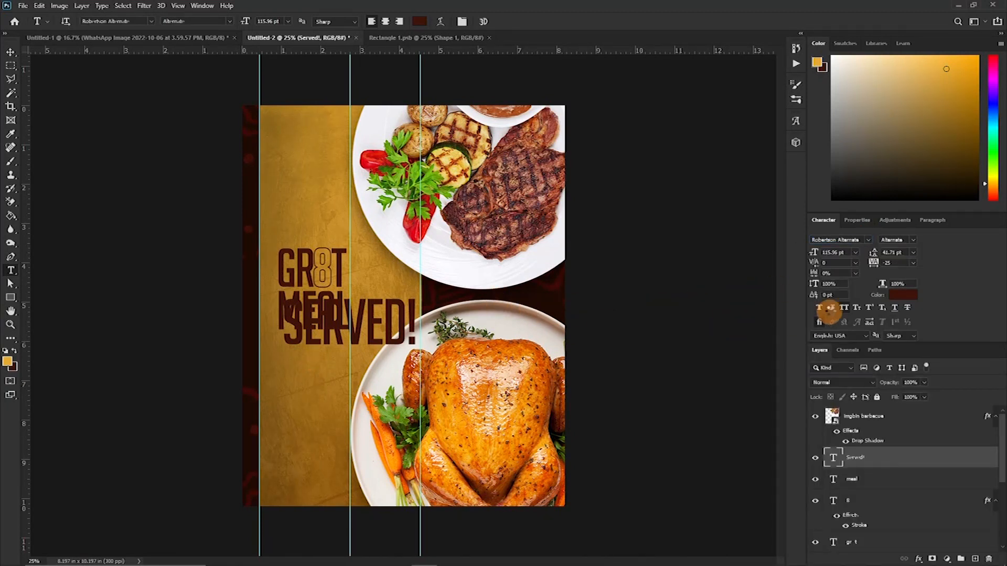
pyautogui.click(843, 309)
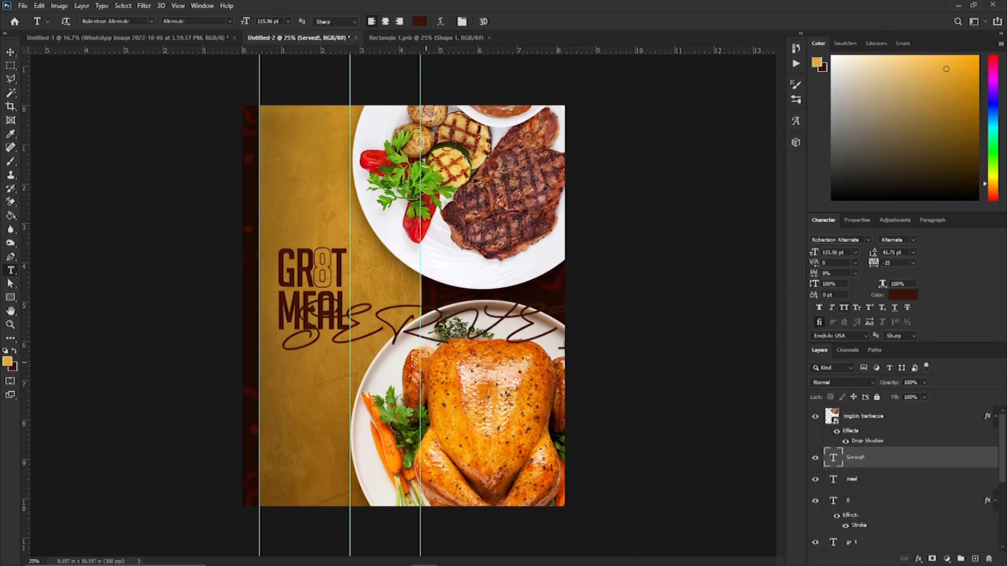
pyautogui.click(895, 307)
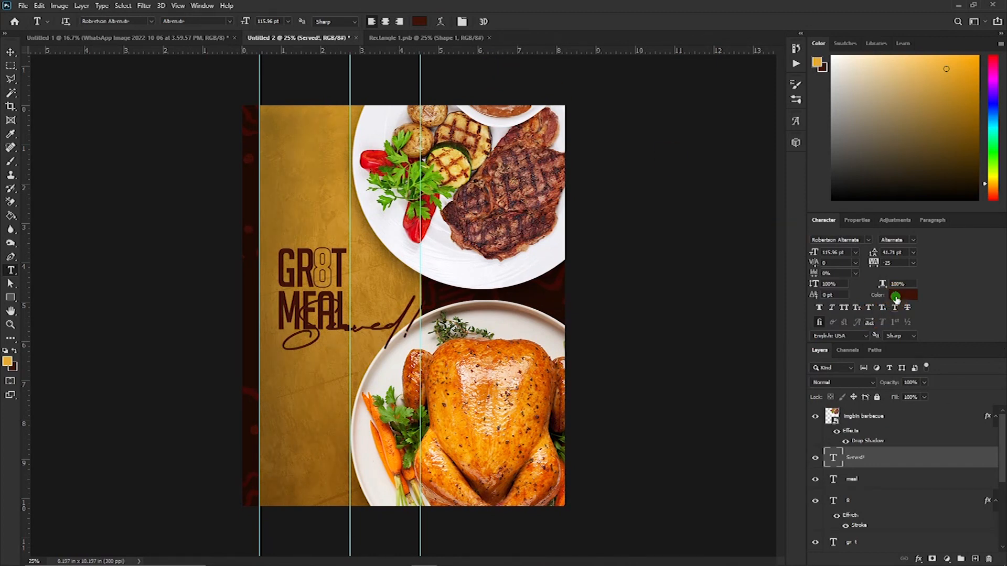
# - Set the Served! text's color to white (ffffff)
pyautogui.click(895, 296)
pyautogui.click(565, 122)
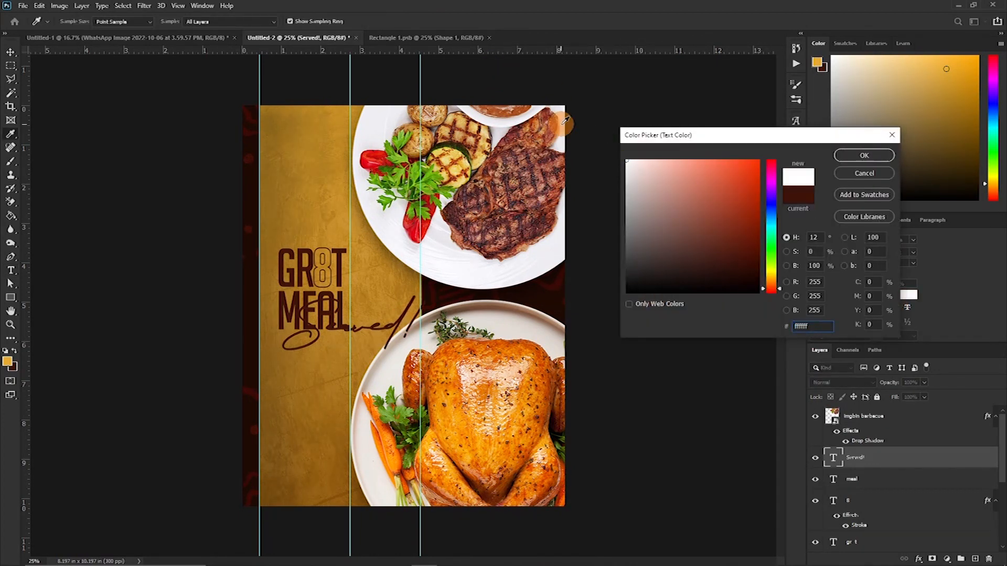
pyautogui.click(886, 179)
pyautogui.click(866, 155)
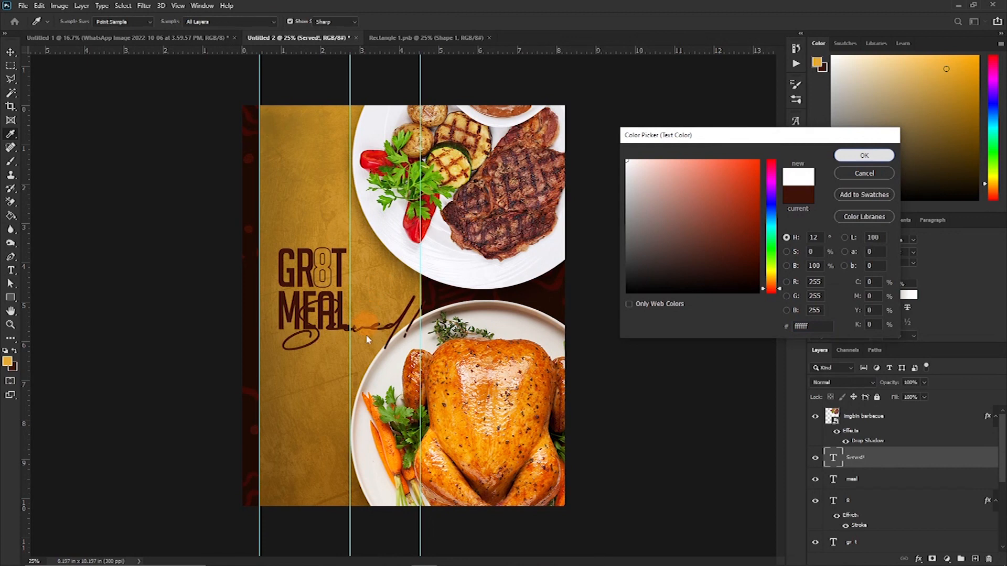
# - Place Served! across the lower part of MEAL and enlarge the whole headline until Served! is about 132 pt
pyautogui.press('v')
pyautogui.moveTo(391, 326); pyautogui.dragTo(367, 324)
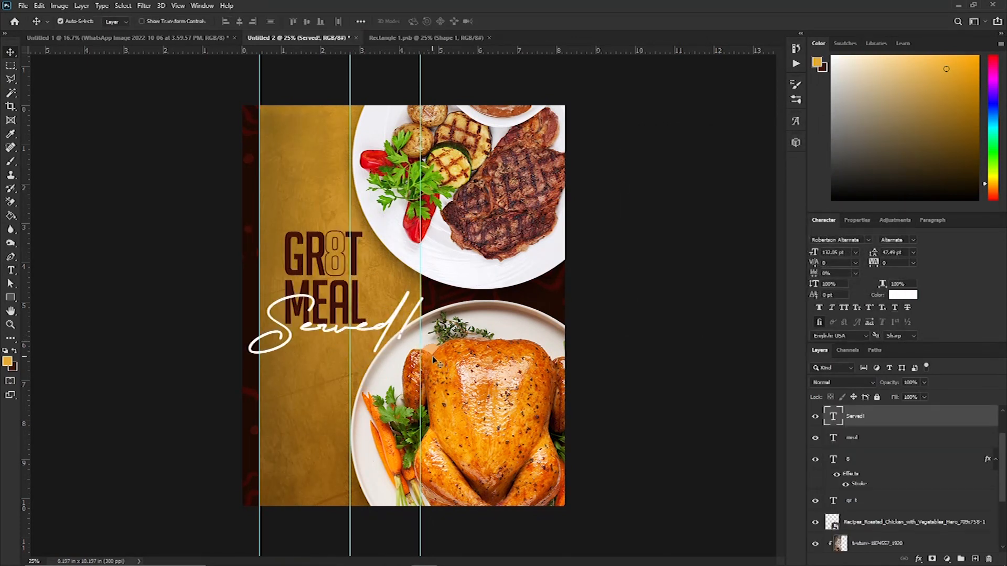
pyautogui.click(242, 532)
pyautogui.hotkey('ctrl', '+')
pyautogui.hotkey('ctrl', '+')
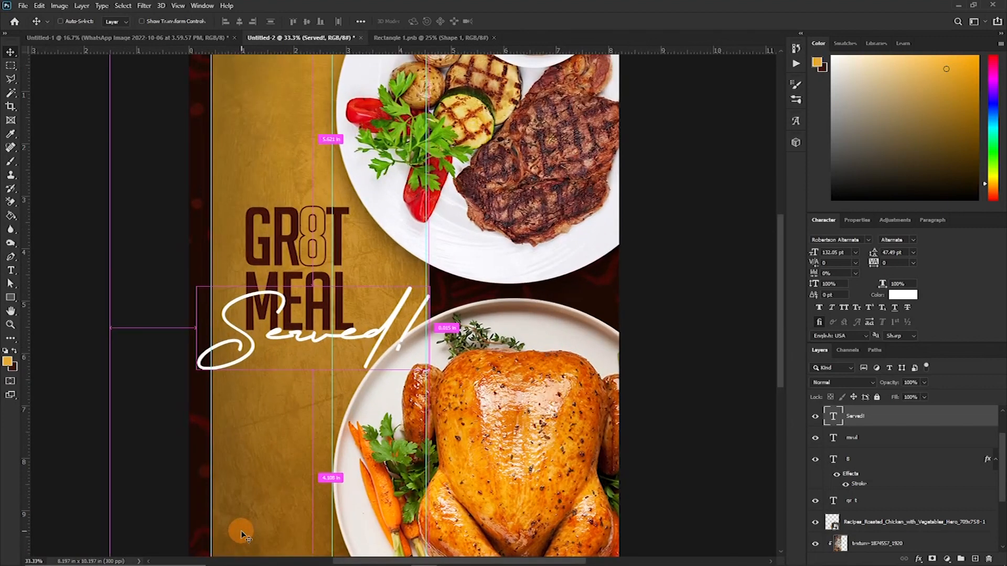
# - Draw a gold rounded rectangle about 653 by 155 px just below the Served! text
pyautogui.moveTo(349, 418); pyautogui.dragTo(442, 363)
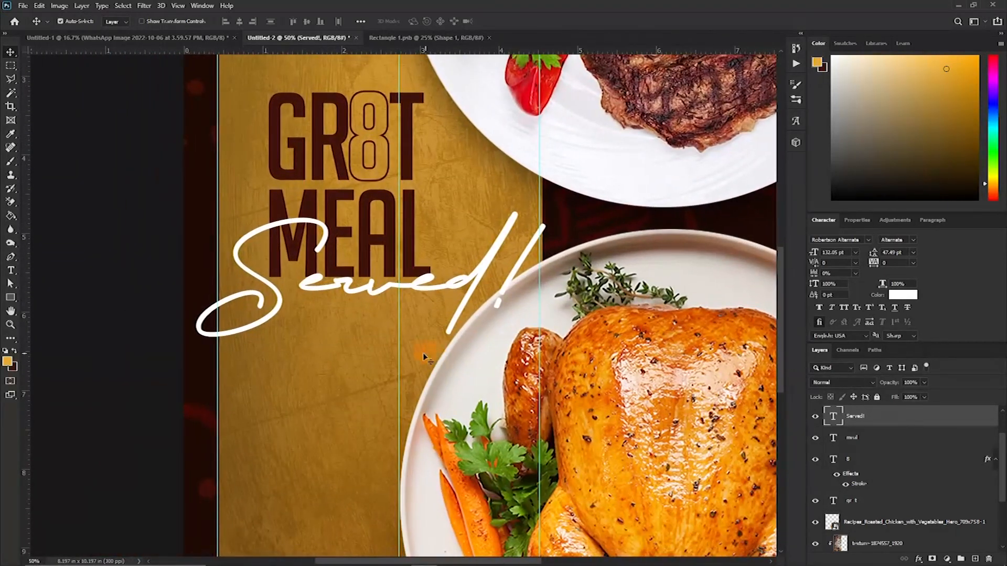
pyautogui.click(4, 297)
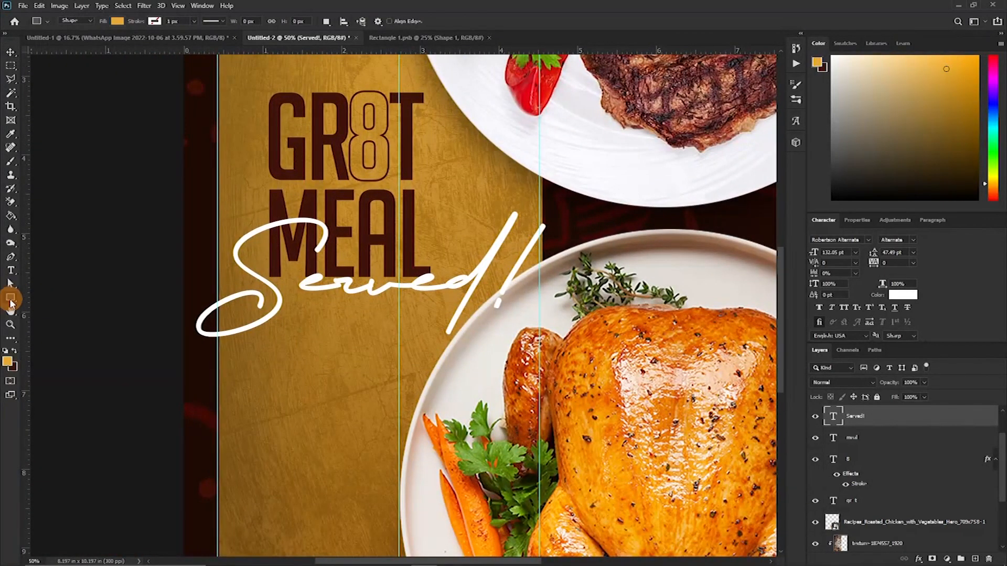
pyautogui.click(10, 303)
pyautogui.click(47, 296)
pyautogui.moveTo(458, 346)
pyautogui.mouseDown()
pyautogui.moveTo(474, 348)
pyautogui.moveTo(437, 348)
pyautogui.mouseUp()
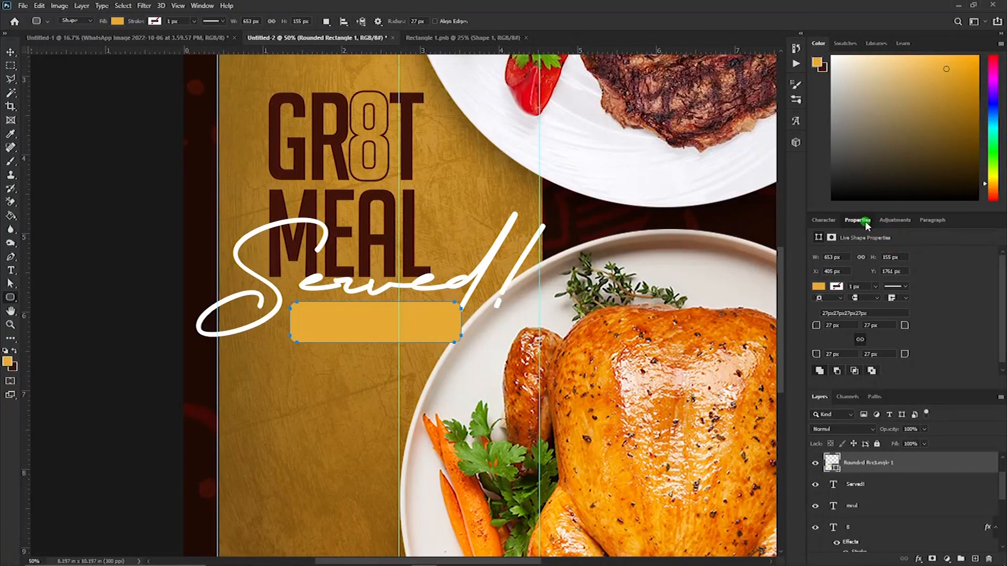
# - Set all the rounded rectangle's corner radii to 80 px to give it pill-shaped ends
pyautogui.click(832, 325)
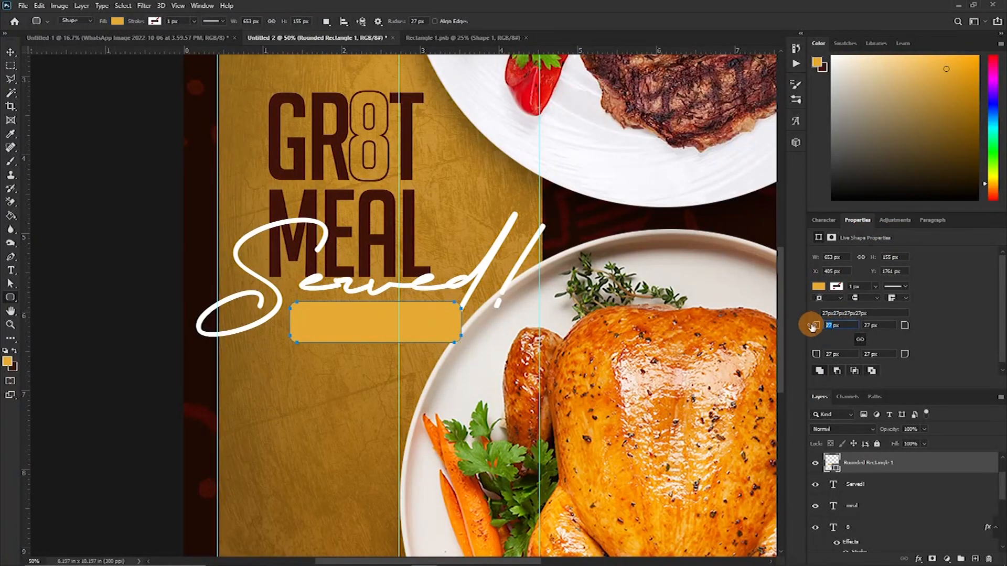
pyautogui.write('80')
pyautogui.press('Return')
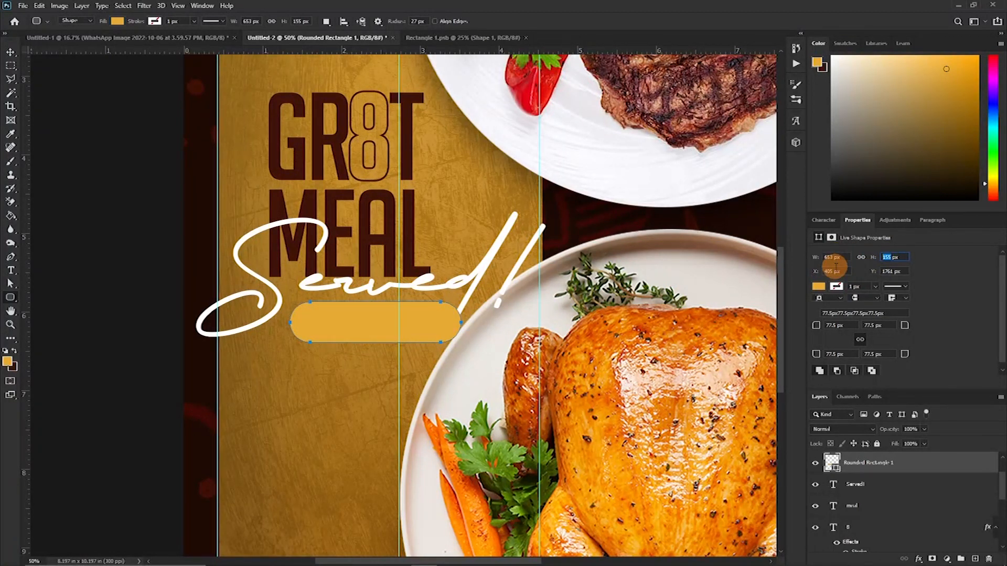
# - Resize the pill shape to 600 px wide and 90 px high, and shift it slightly left to X 387 px
pyautogui.press('Return')
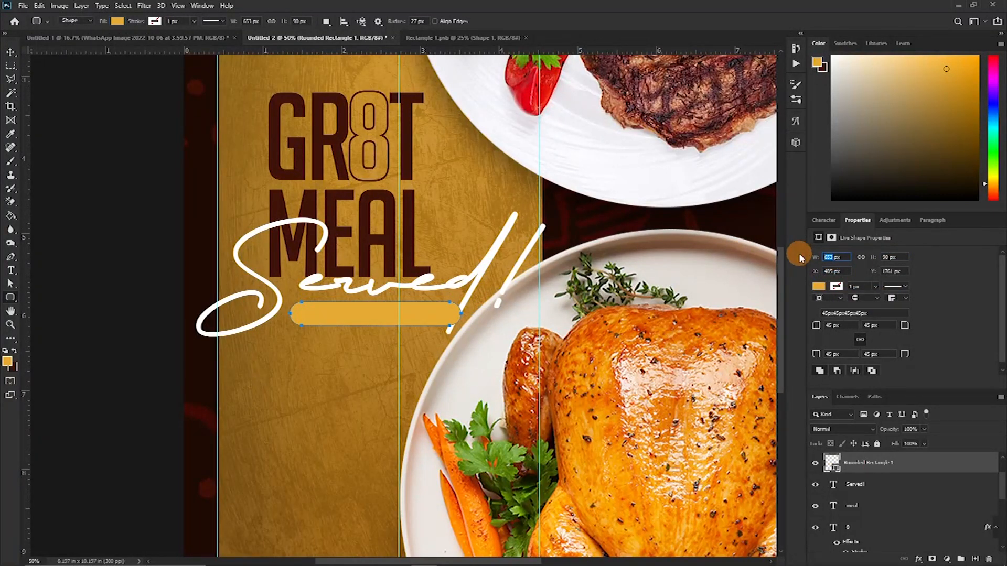
pyautogui.press('Return')
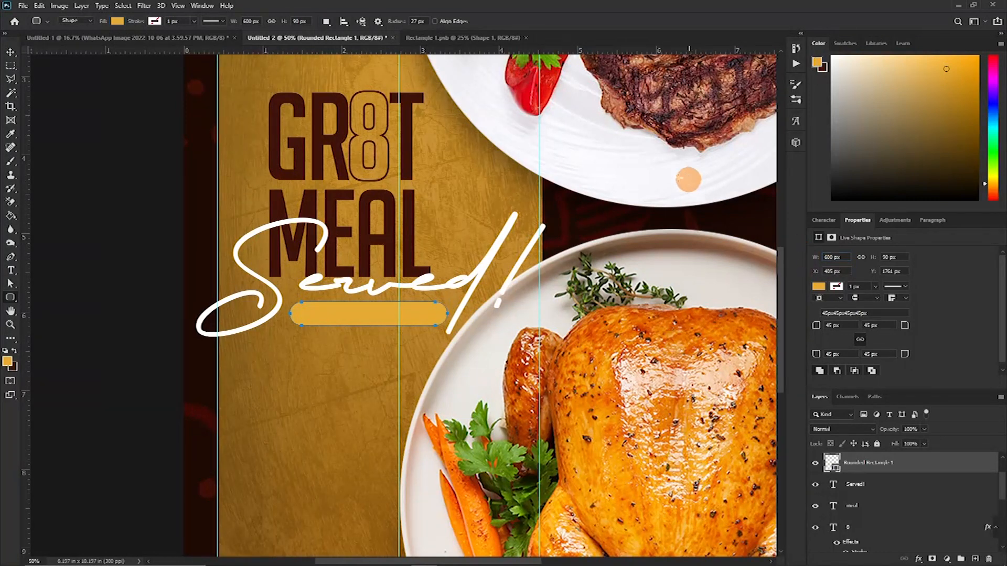
pyautogui.press('v')
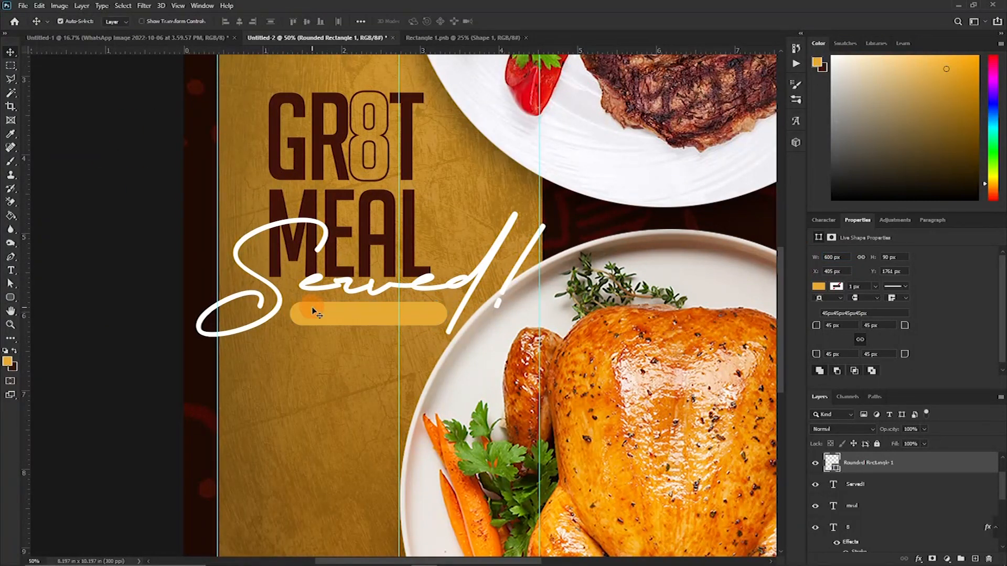
pyautogui.moveTo(335, 317); pyautogui.dragTo(331, 316)
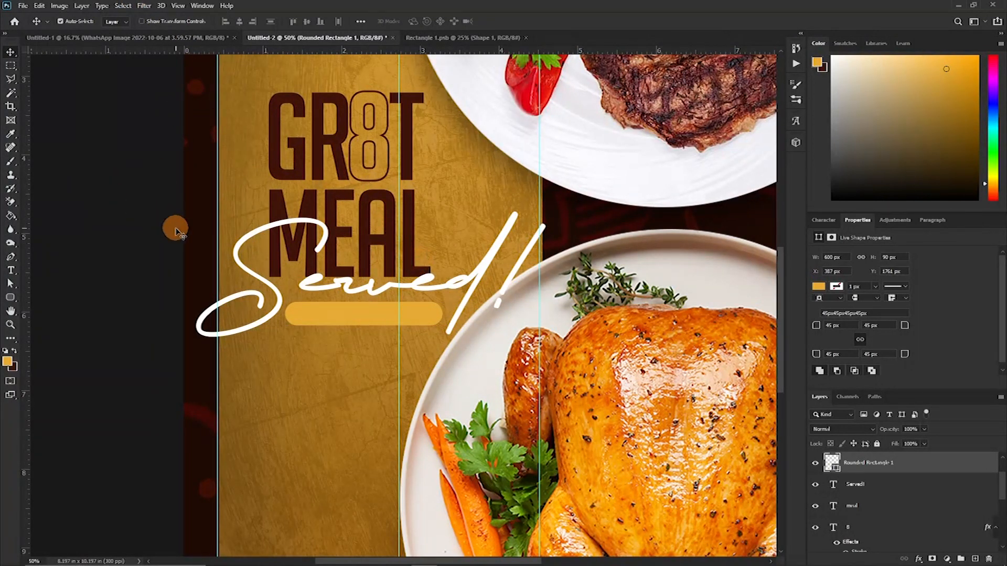
# - Remove the pill shape's fill and give it a 3 px dark brown stroke
pyautogui.press('u')
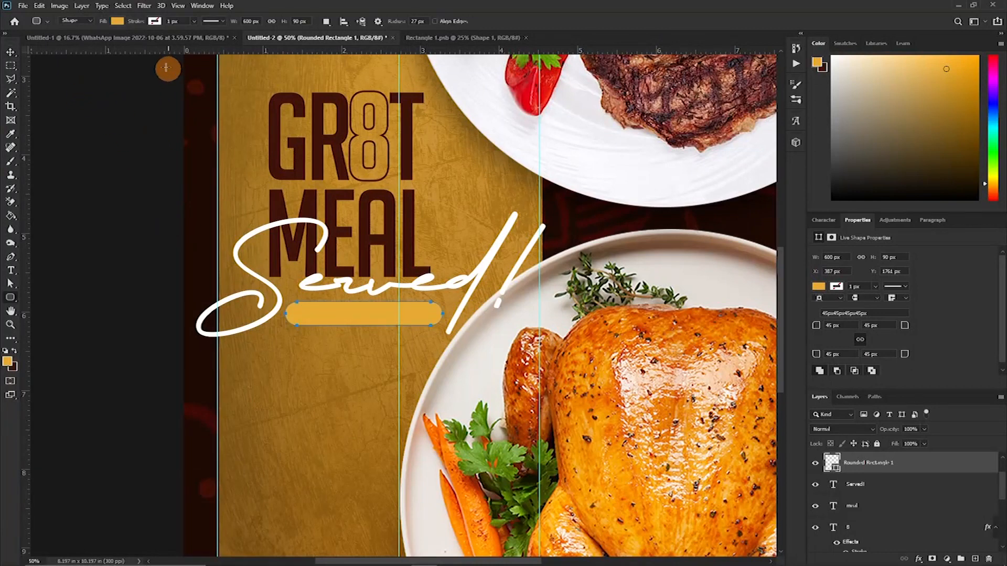
pyautogui.click(119, 24)
pyautogui.click(56, 43)
pyautogui.click(155, 21)
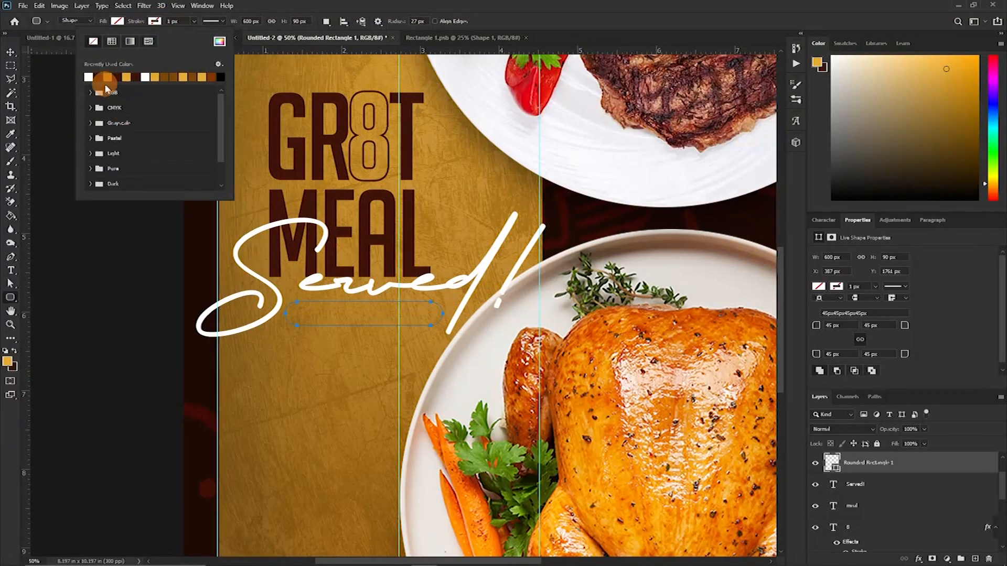
pyautogui.click(100, 77)
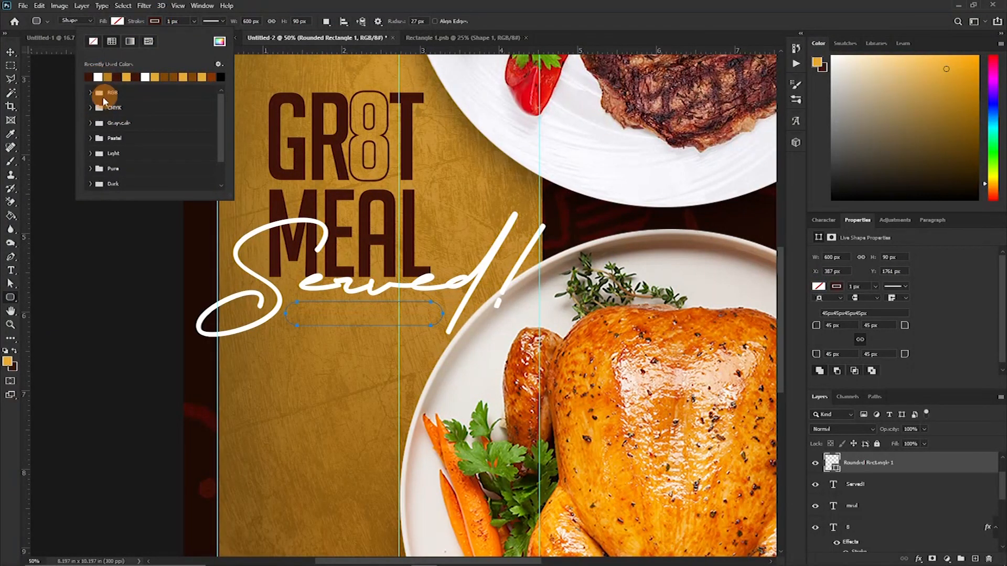
pyautogui.click(103, 6)
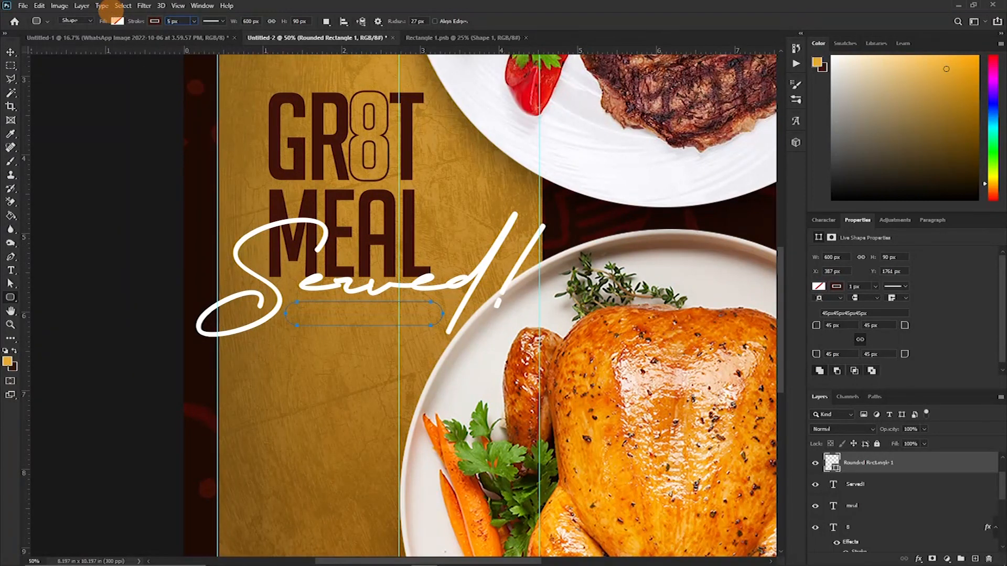
pyautogui.write('3')
pyautogui.press('Return')
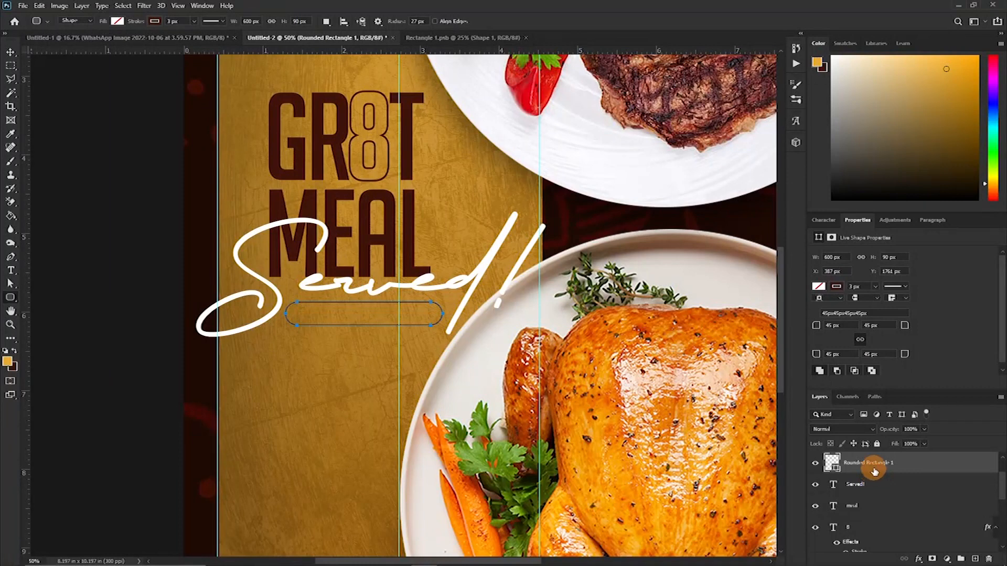
# - Duplicate the outlined pill and give the copy a dark brown fill with no stroke
pyautogui.hotkey('ctrl', 'j')
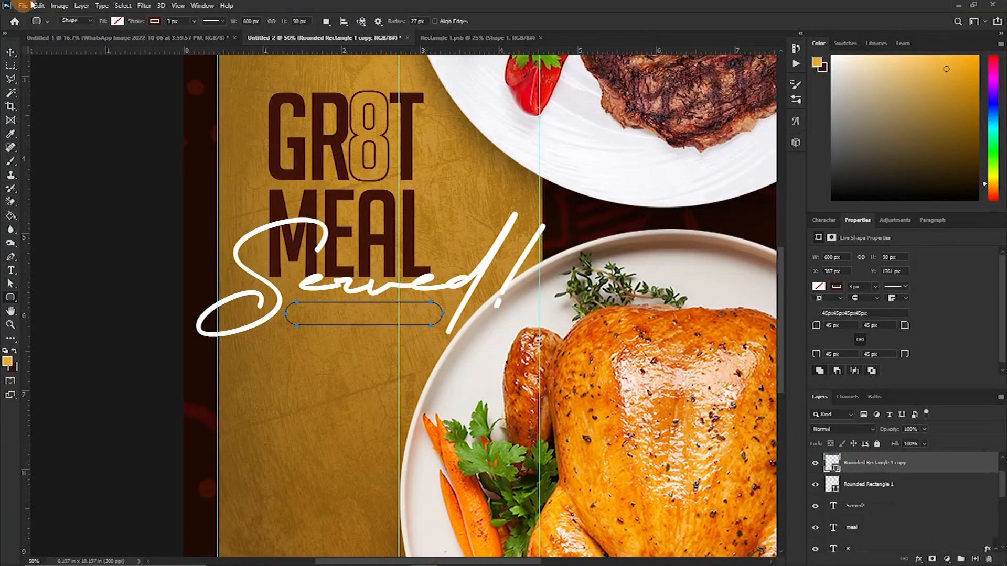
pyautogui.click(118, 21)
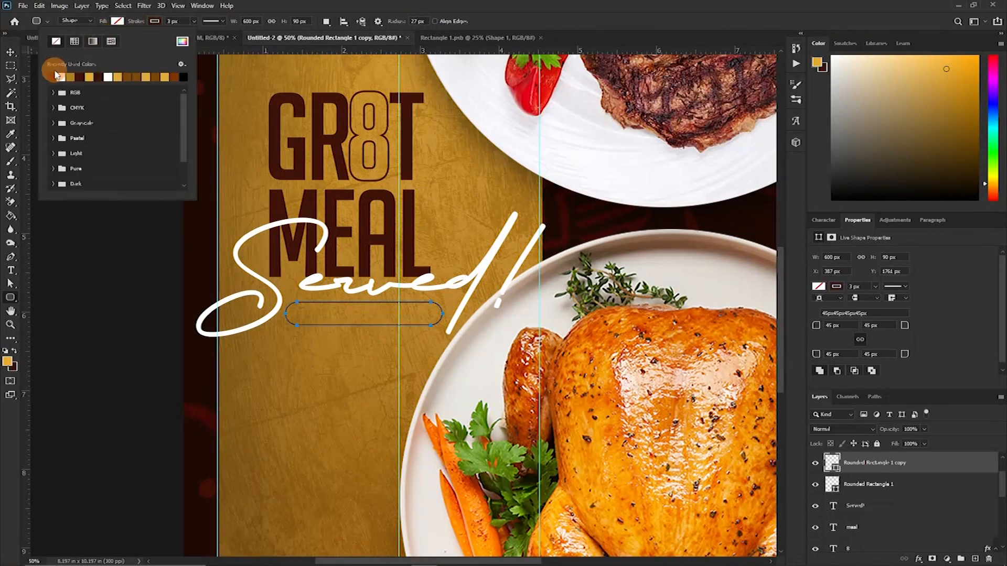
pyautogui.click(55, 75)
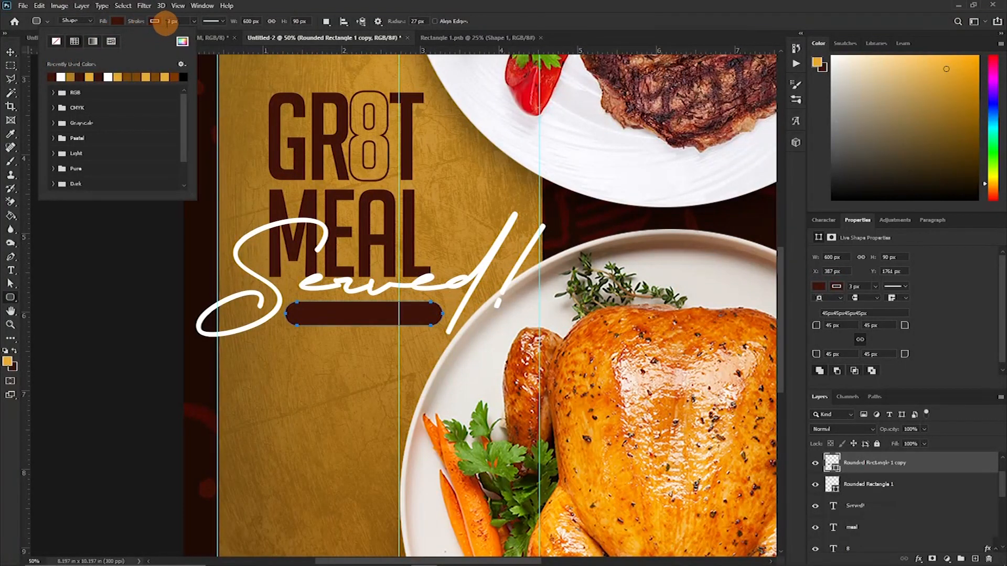
pyautogui.click(154, 21)
pyautogui.click(94, 42)
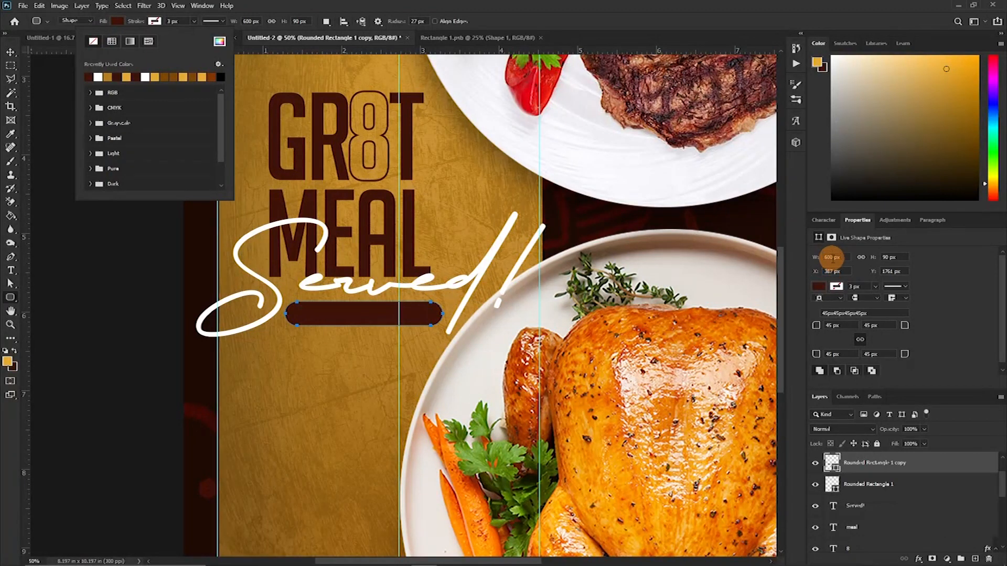
# - Set the filled pill copy to 590 px wide and 80 px high
pyautogui.click(831, 257)
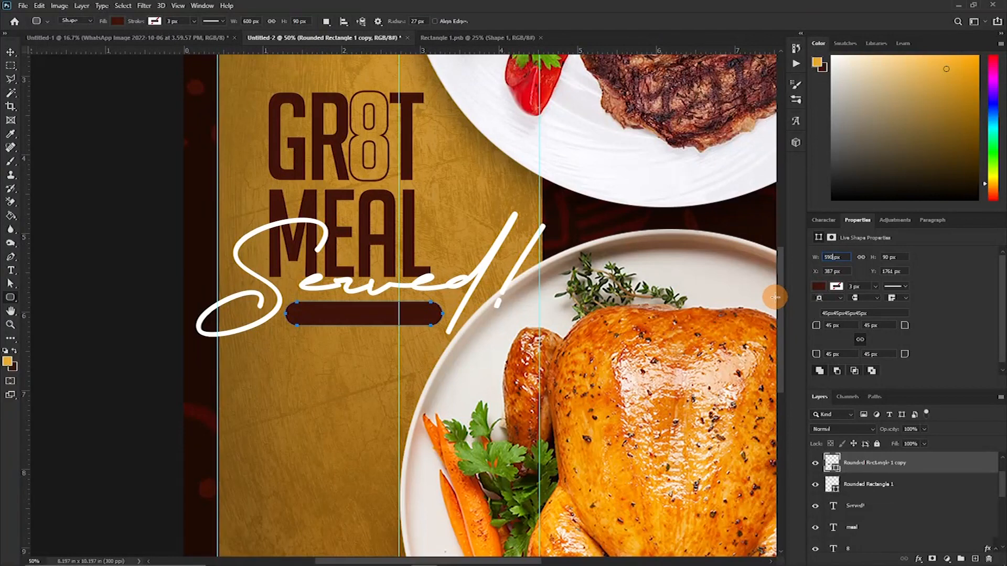
pyautogui.click(884, 259)
pyautogui.click(821, 297)
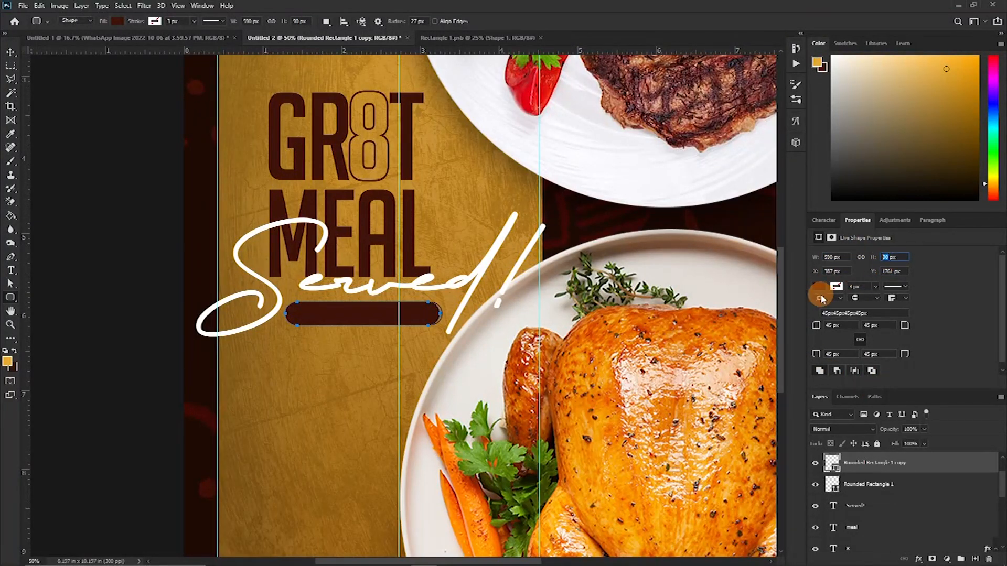
pyautogui.write('80')
pyautogui.press('Return')
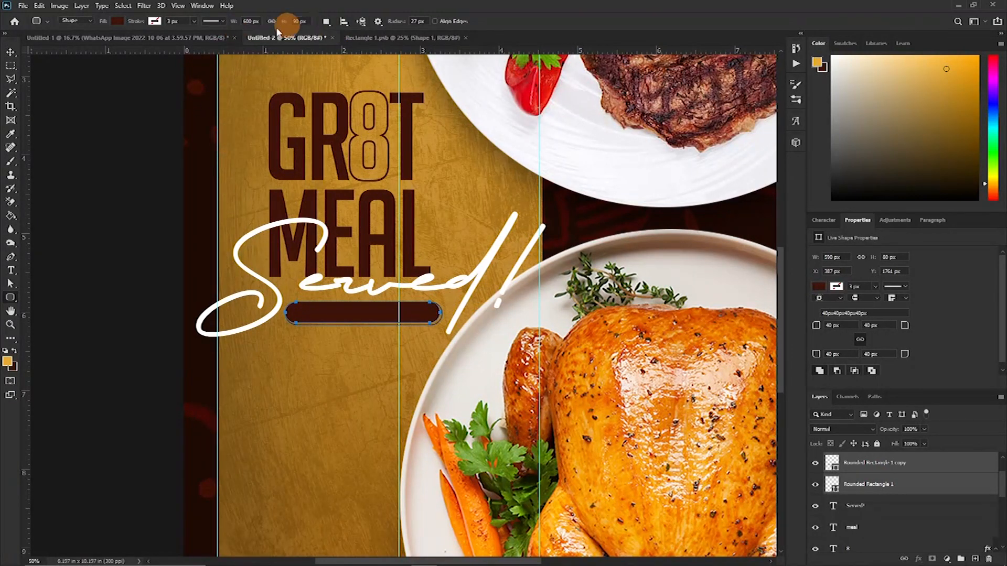
# - Align the filled copy and the outlined pill on their horizontal and vertical centers
pyautogui.press('v')
pyautogui.click(240, 22)
pyautogui.click(307, 22)
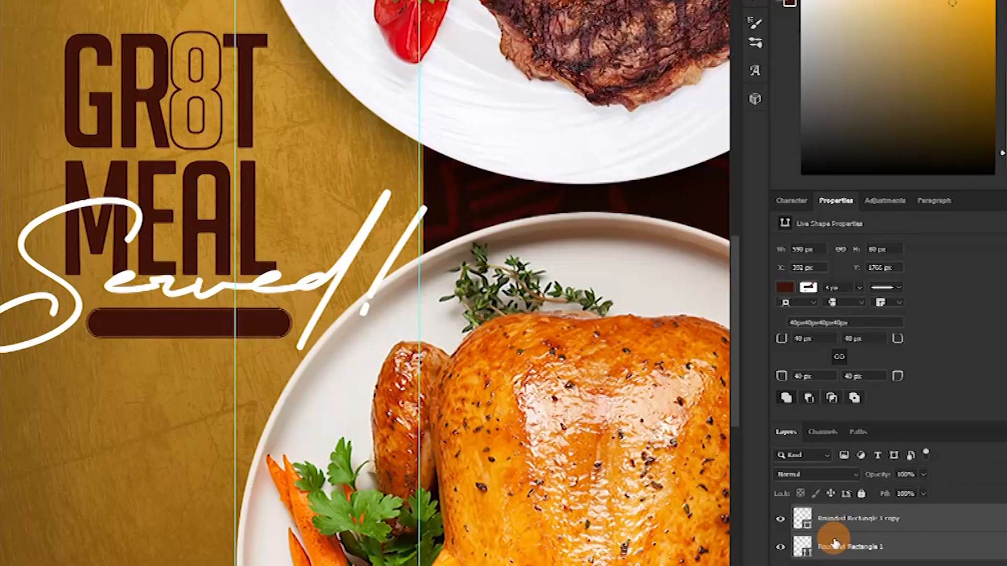
# - Reduce the filled pill copy to 585 px wide and 75 px high
pyautogui.click(839, 520)
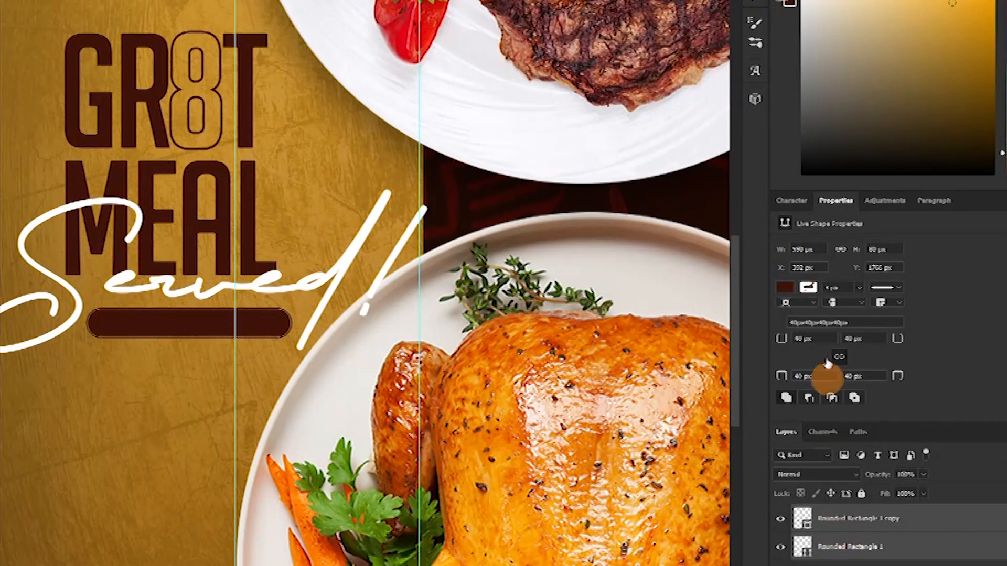
pyautogui.doubleClick(876, 250)
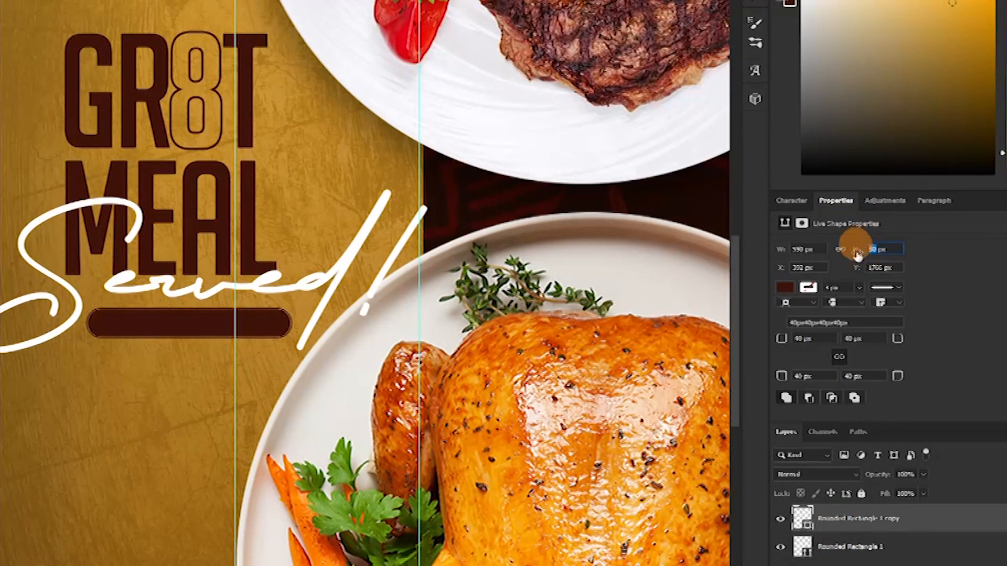
pyautogui.write('75')
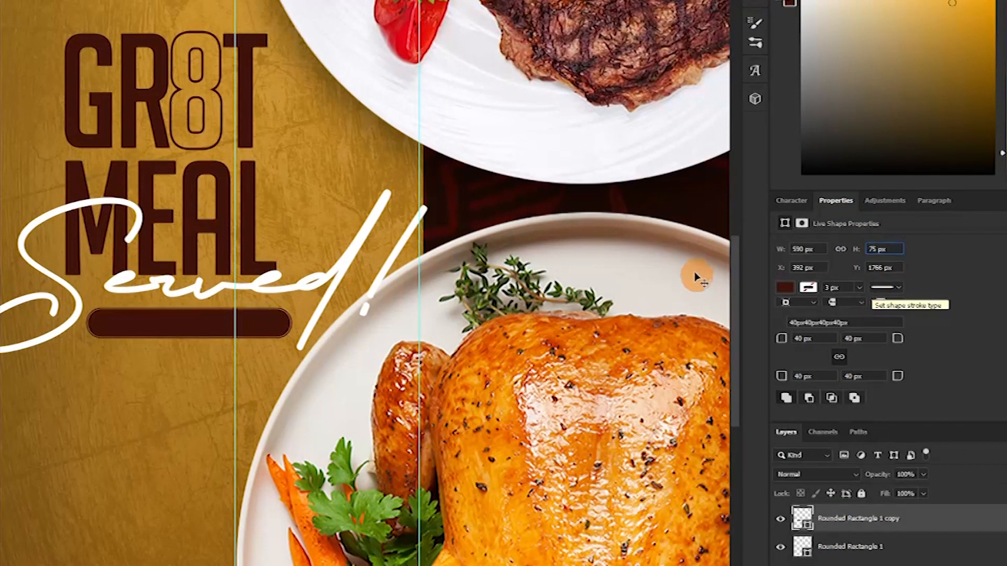
pyautogui.click(795, 247)
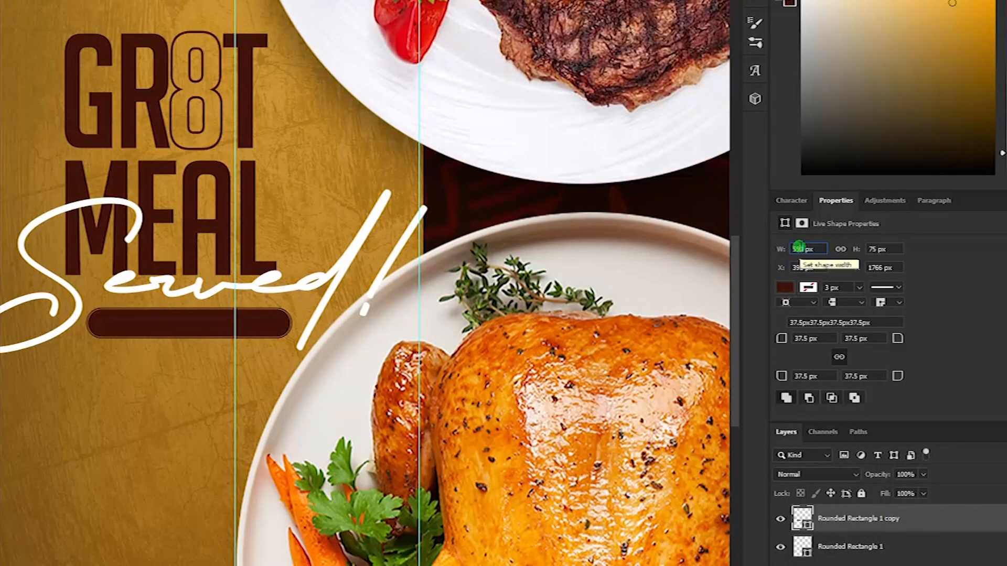
pyautogui.click(802, 249)
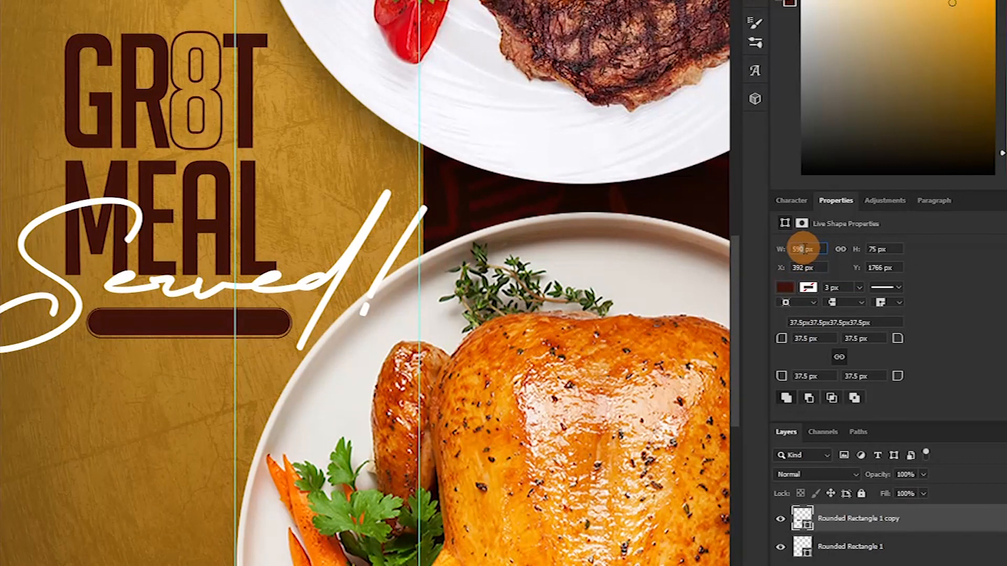
pyautogui.click(796, 248)
pyautogui.write('585')
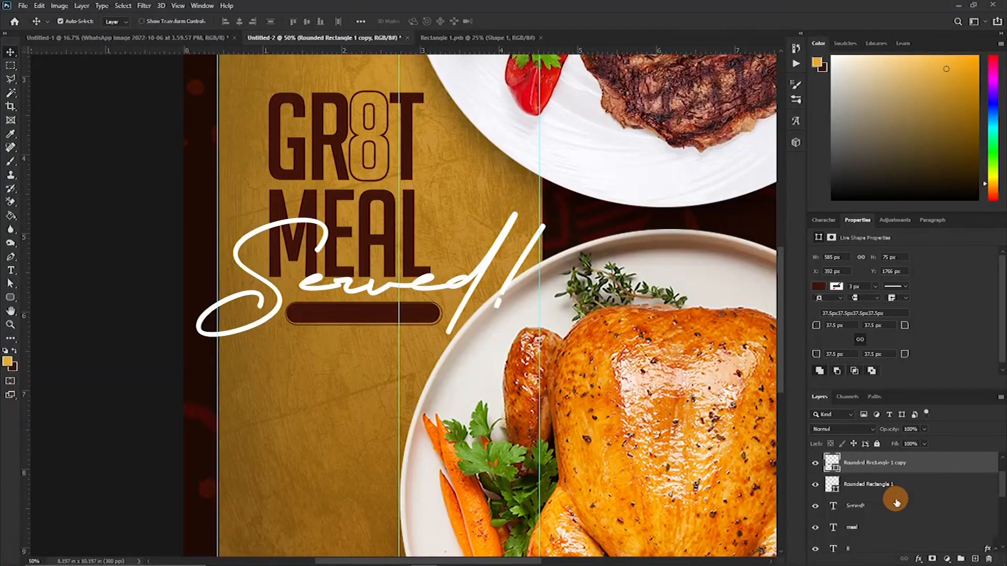
# - Select both pill shapes and center the smaller filled one inside the outline in both directions
pyautogui.keyDown('shift'); pyautogui.click(895, 491); pyautogui.keyUp('shift')
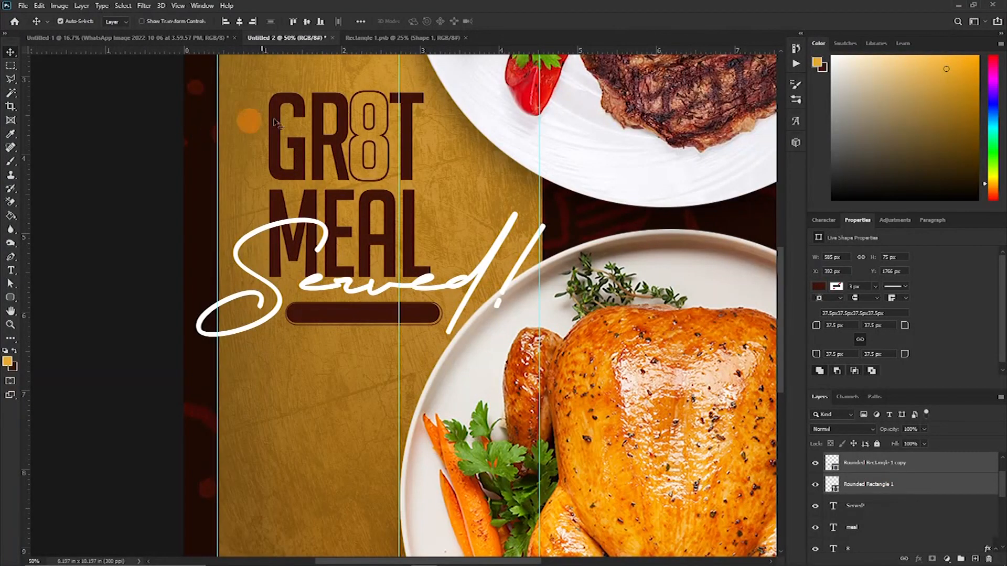
pyautogui.click(238, 22)
pyautogui.click(306, 21)
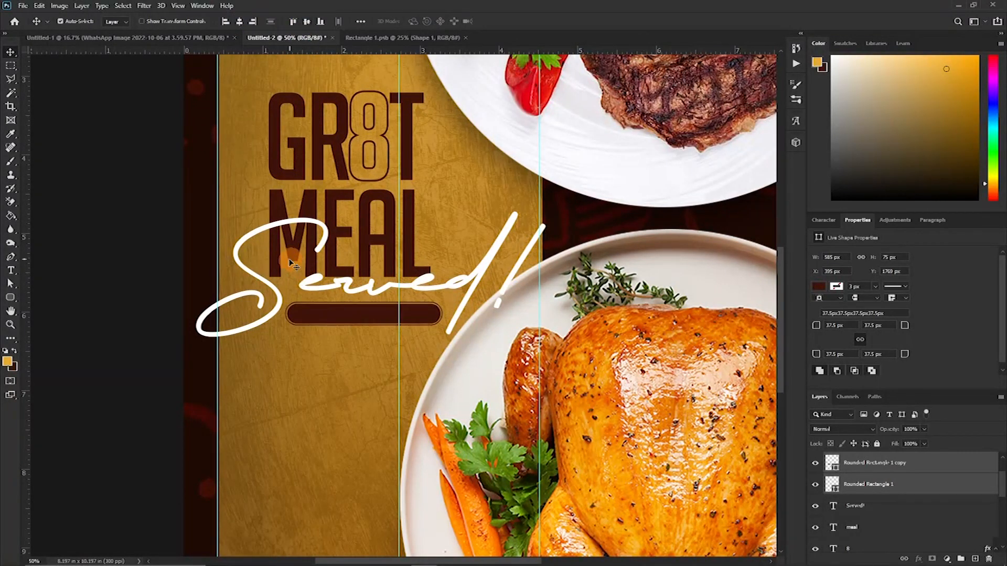
# - Add the text Holiday Vibe below the pill, set in BigNoodleTitling Regular at 17 pt
pyautogui.scroll(1, 401, 383)
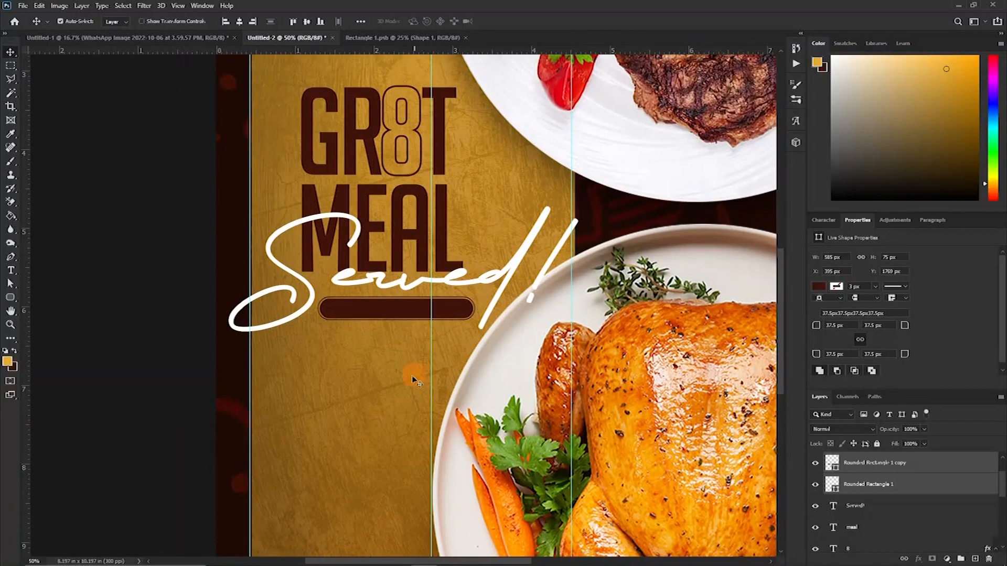
pyautogui.scroll(1, 401, 388)
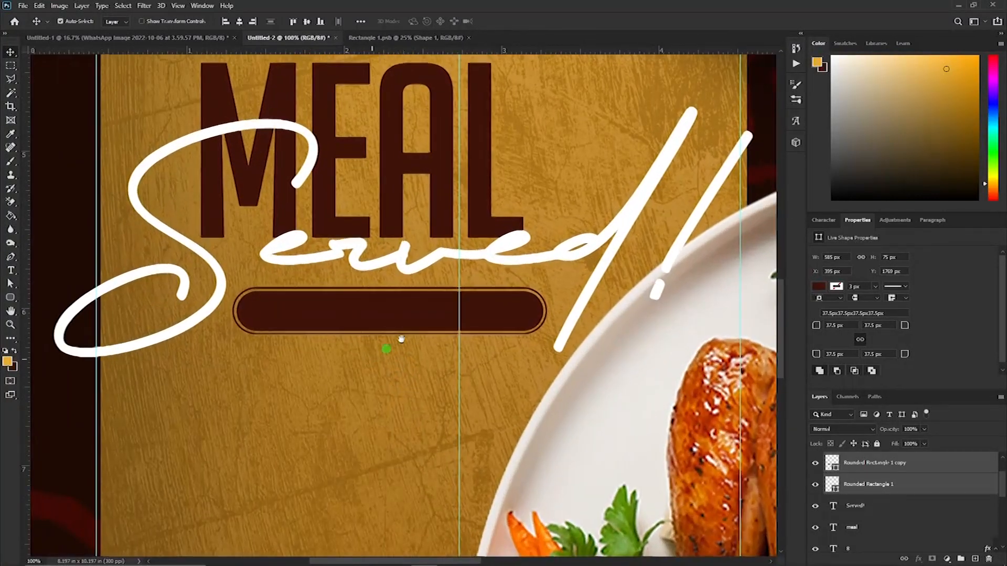
pyautogui.moveTo(382, 347); pyautogui.dragTo(417, 325)
pyautogui.press('t')
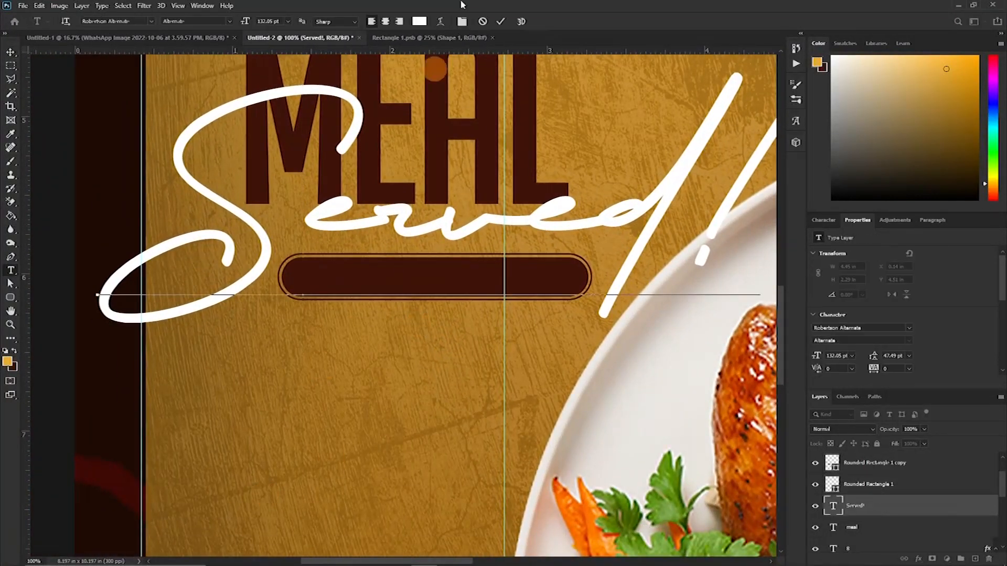
pyautogui.click(208, 370)
pyautogui.write('Holi')
pyautogui.hotkey('ctrl', 'a')
pyautogui.write('b')
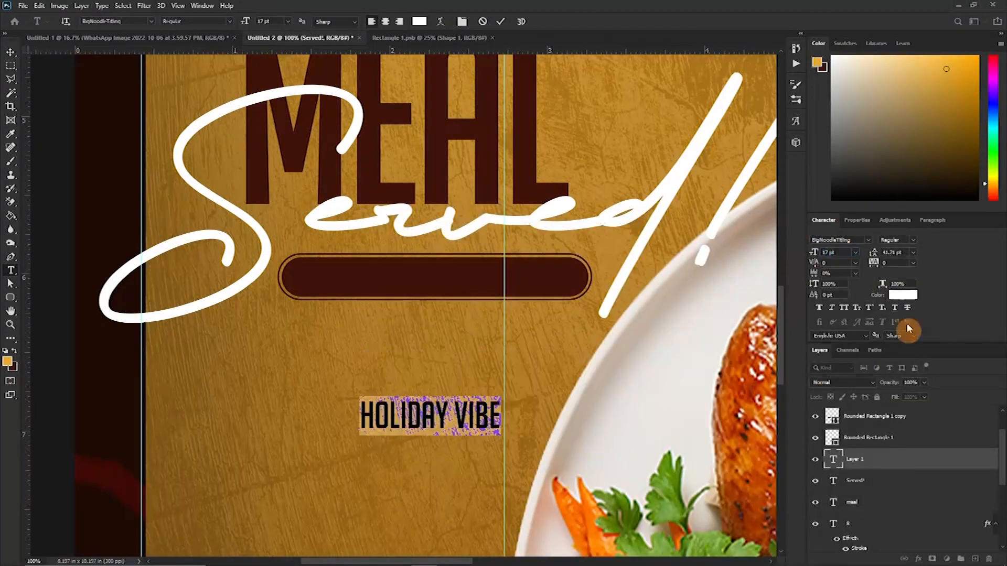
# - Place the Holiday Vibe text in gold inside the pill and extend it to read "Holiday Vibe// dj yolo"
pyautogui.press('v')
pyautogui.moveTo(446, 422); pyautogui.dragTo(418, 283)
pyautogui.doubleClick(459, 316)
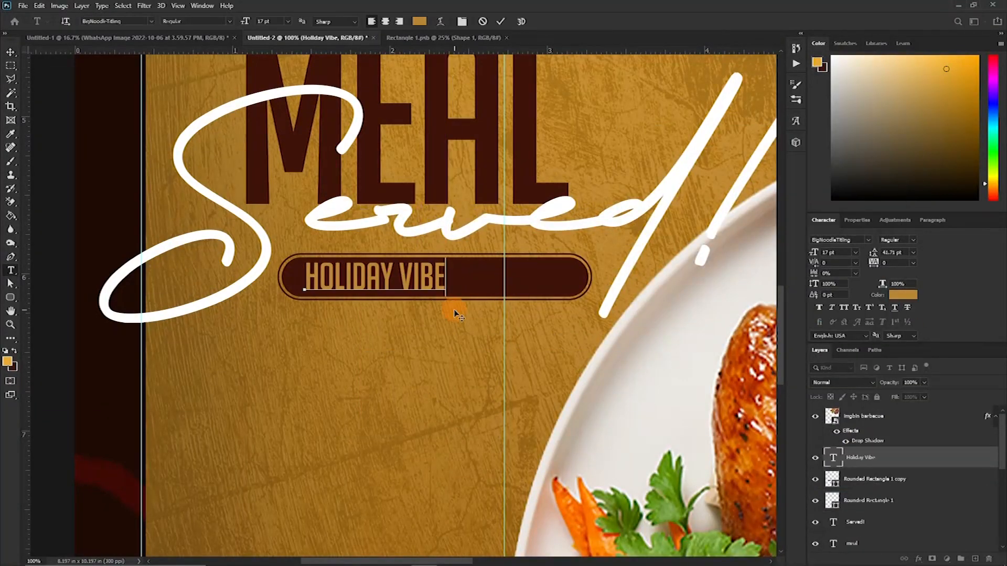
pyautogui.write('dj yolo')
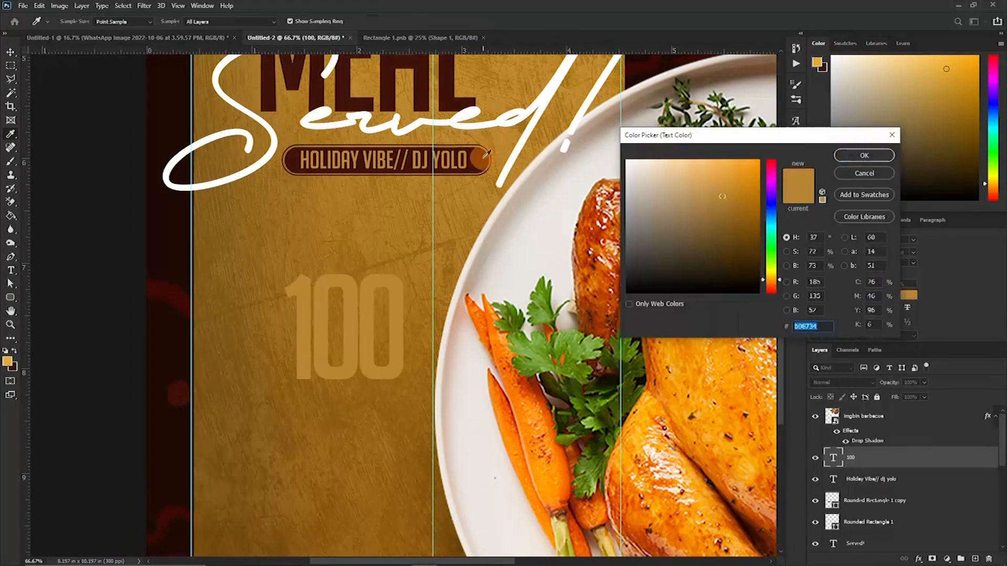
# - Recolor the large 100 price text with the dark brown sampled from the pill
pyautogui.click(486, 154)
pyautogui.press('Return')
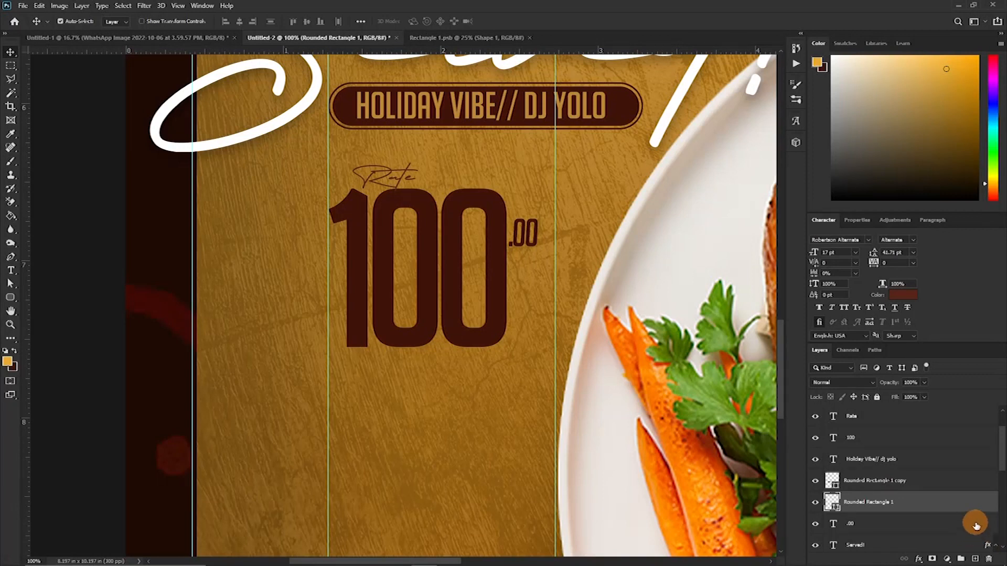
# - Duplicate the outlined pill, move the copy below the price and resize it into a shorter, taller rounded box
pyautogui.moveTo(923, 501); pyautogui.dragTo(899, 492)
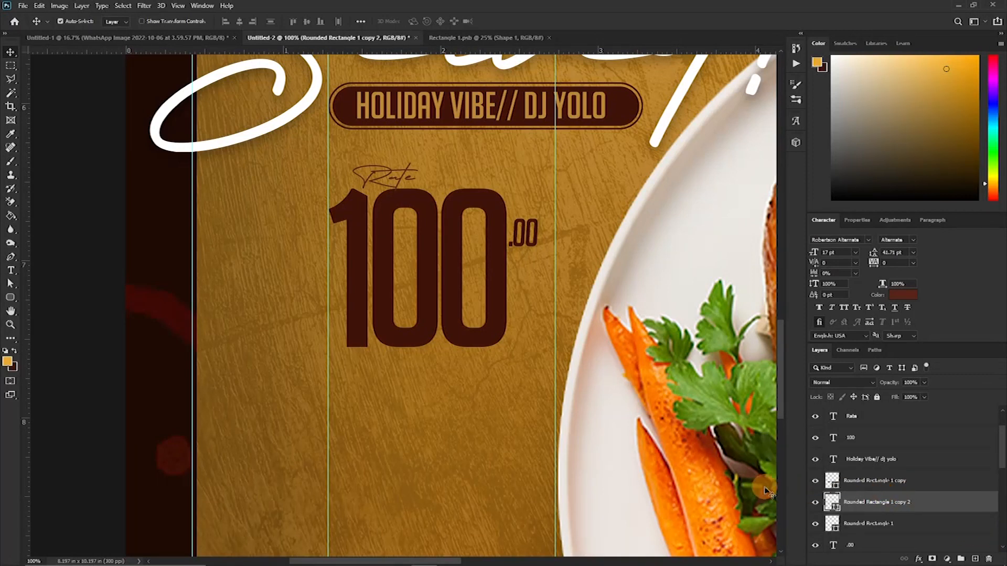
pyautogui.press('ctrl')
pyautogui.moveTo(576, 242); pyautogui.dragTo(576, 418)
pyautogui.hotkey('ctrl', 't')
pyautogui.moveTo(643, 412); pyautogui.dragTo(497, 393)
pyautogui.click(857, 220)
pyautogui.scroll(-1, 329, 426)
# - Add the text "Dec. 28" in BigNoodleTitling Regular at 17 pt and place it inside the new rounded box
pyautogui.press('t')
pyautogui.click(356, 441)
pyautogui.write('Decem')
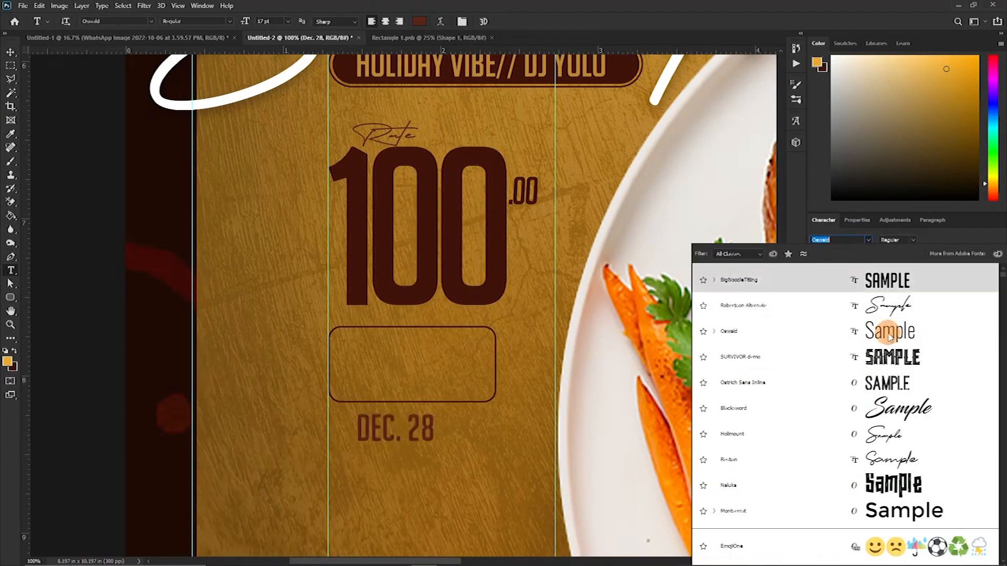
pyautogui.moveTo(428, 471); pyautogui.dragTo(411, 419)
# - Duplicate the date box as a dark brown filled inner box and add the label "Date" in Robertson Alternate above the date
pyautogui.click(874, 464)
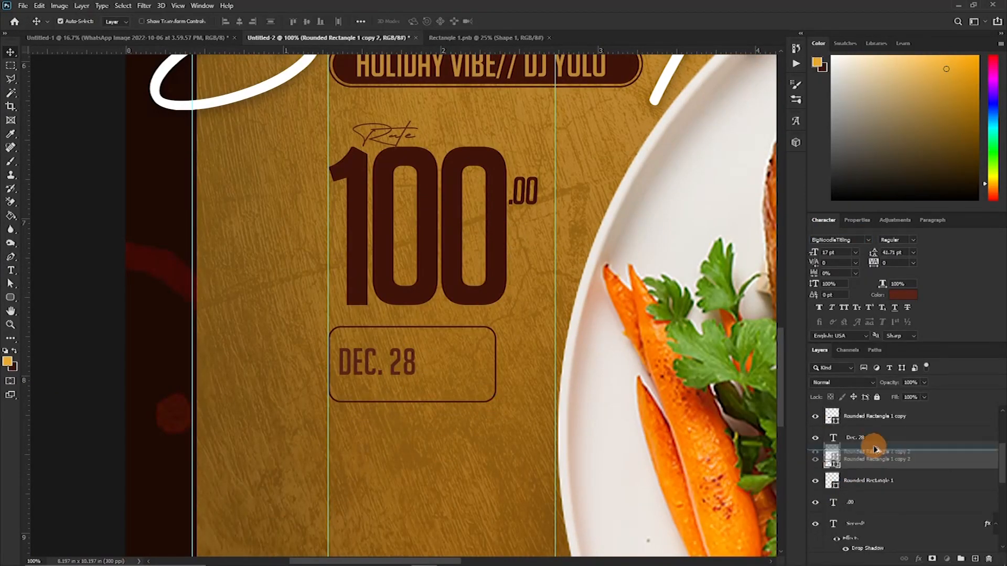
pyautogui.click(813, 322)
pyautogui.press('t')
pyautogui.click(404, 339)
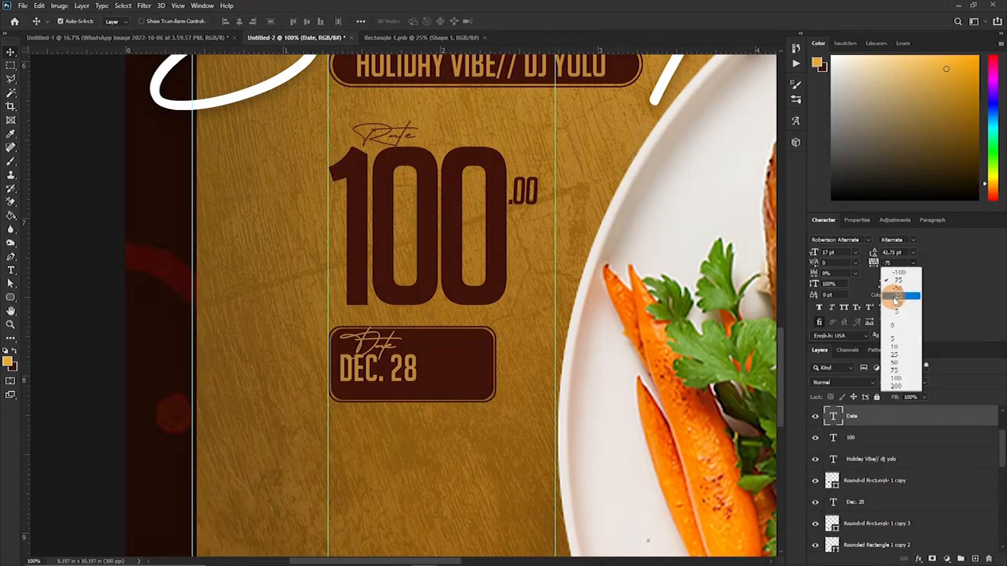
# - Add a thin vertical divider bar right after Dec. 28 and fill it with the gold of the date text
pyautogui.click(472, 346)
pyautogui.click(418, 376)
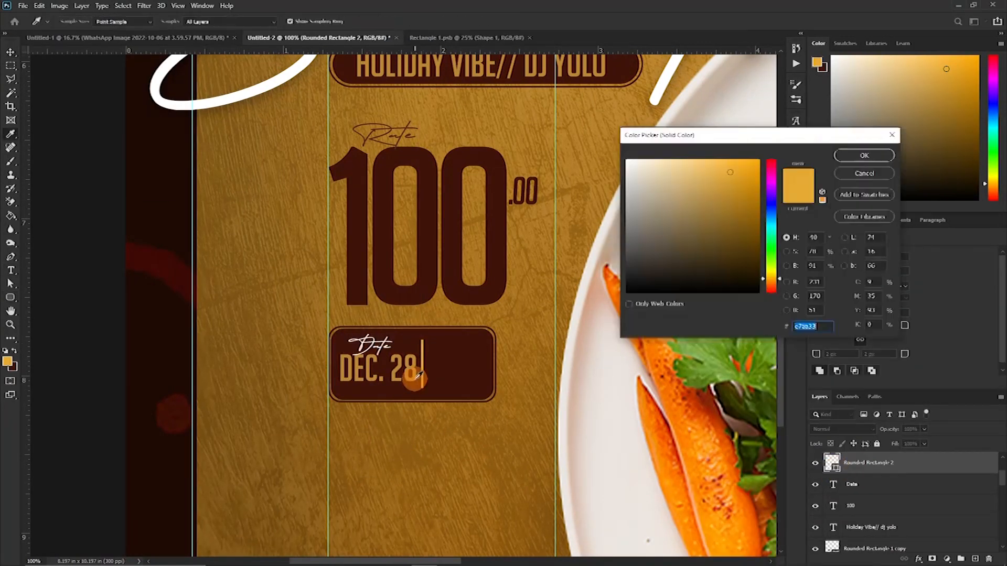
pyautogui.press('Return')
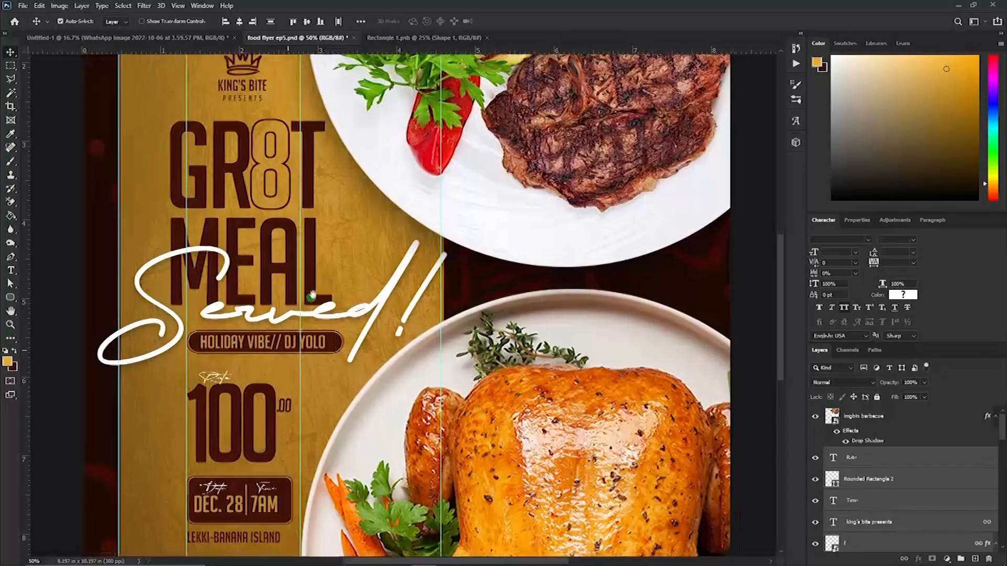
pyautogui.scroll(2, 354, 369)
pyautogui.moveTo(344, 388); pyautogui.dragTo(353, 370)
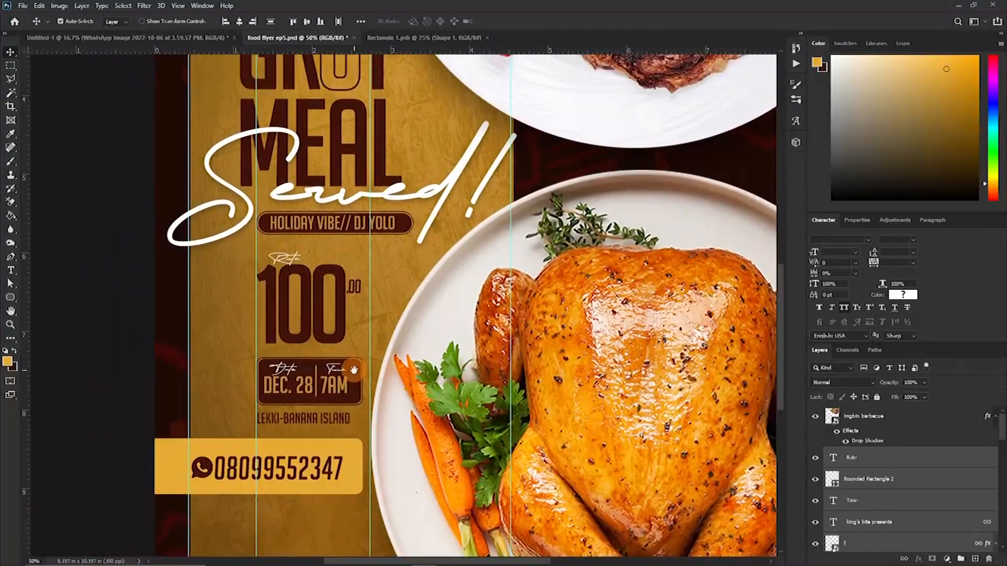
pyautogui.moveTo(366, 316); pyautogui.dragTo(296, 365)
pyautogui.scroll(-2, 296, 365)
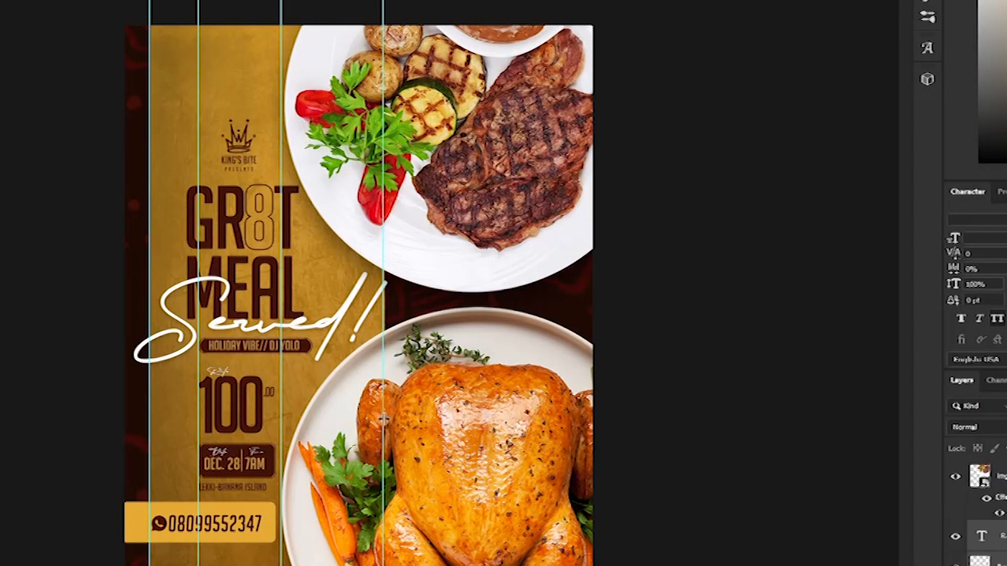
pyautogui.moveTo(397, 186); pyautogui.dragTo(436, 178)
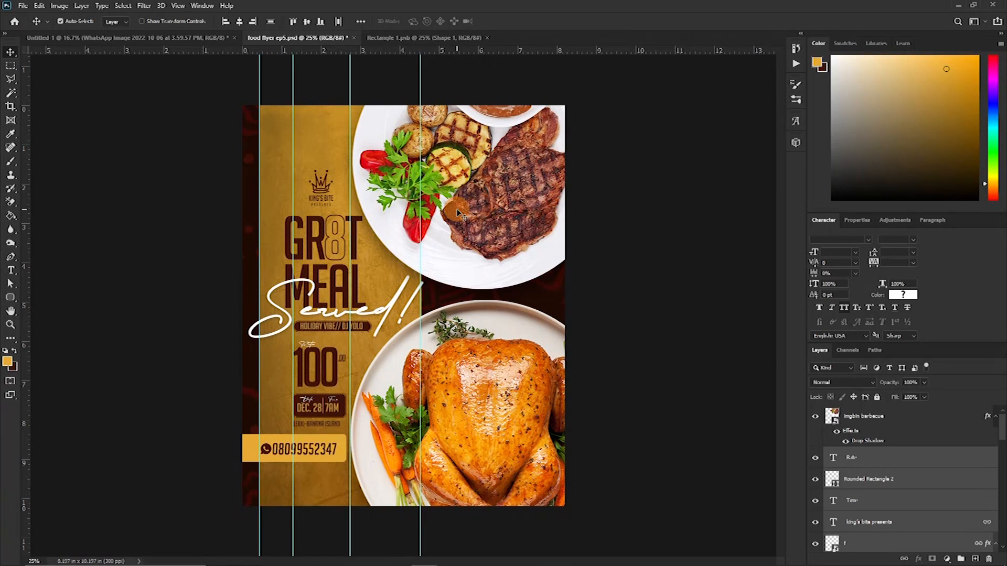
# - Add a Gradient Map adjustment layer above the imgbin barbecue layer at the top of the stack
pyautogui.click(996, 418)
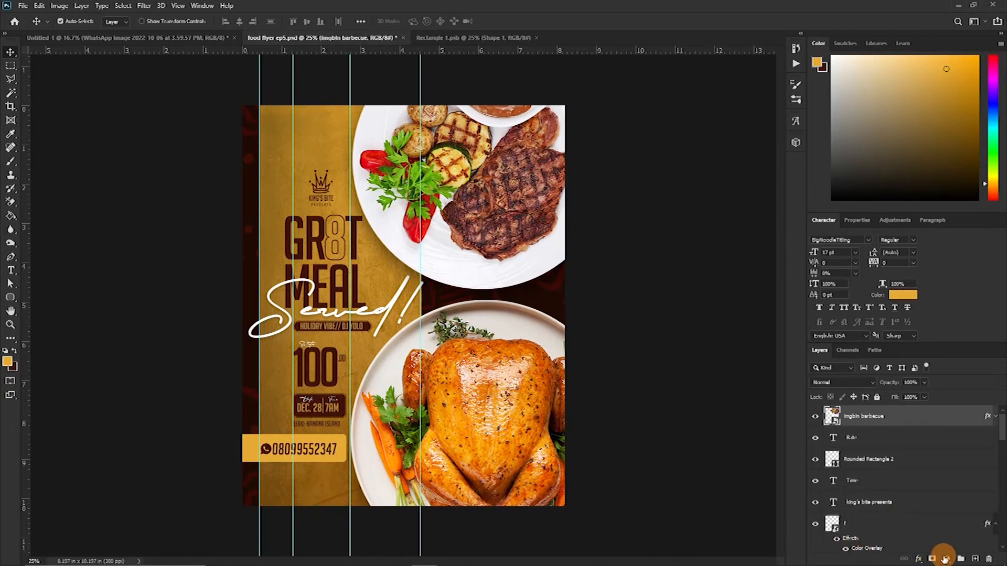
pyautogui.click(947, 559)
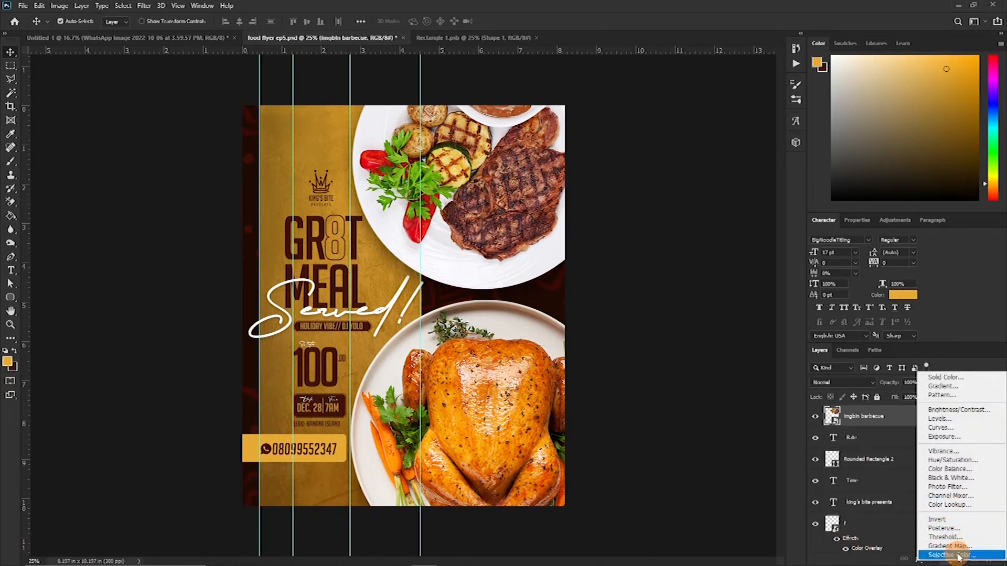
pyautogui.click(957, 547)
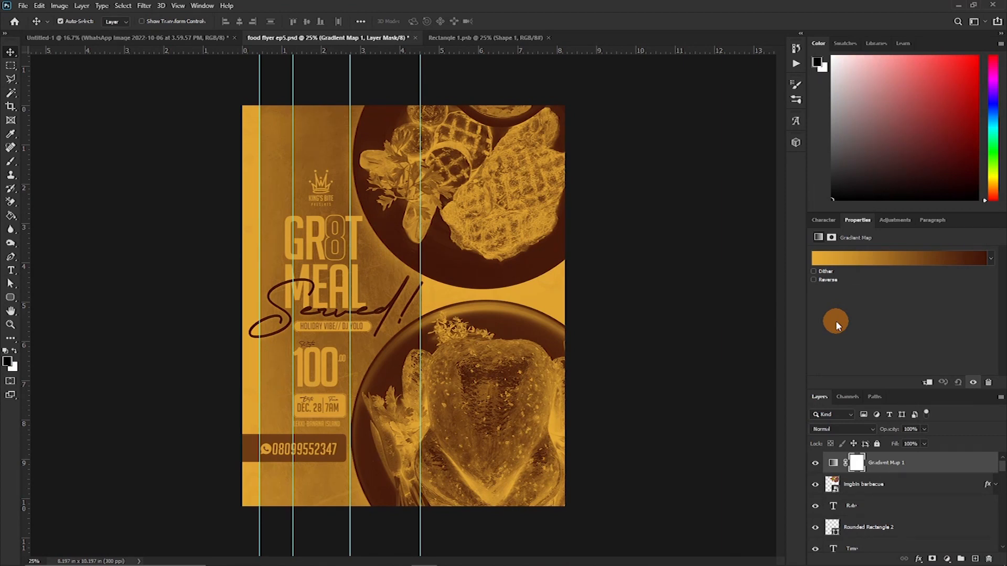
# - Lower the opacity of the Gradient Map 1 layer to 7%
pyautogui.moveTo(647, 555)
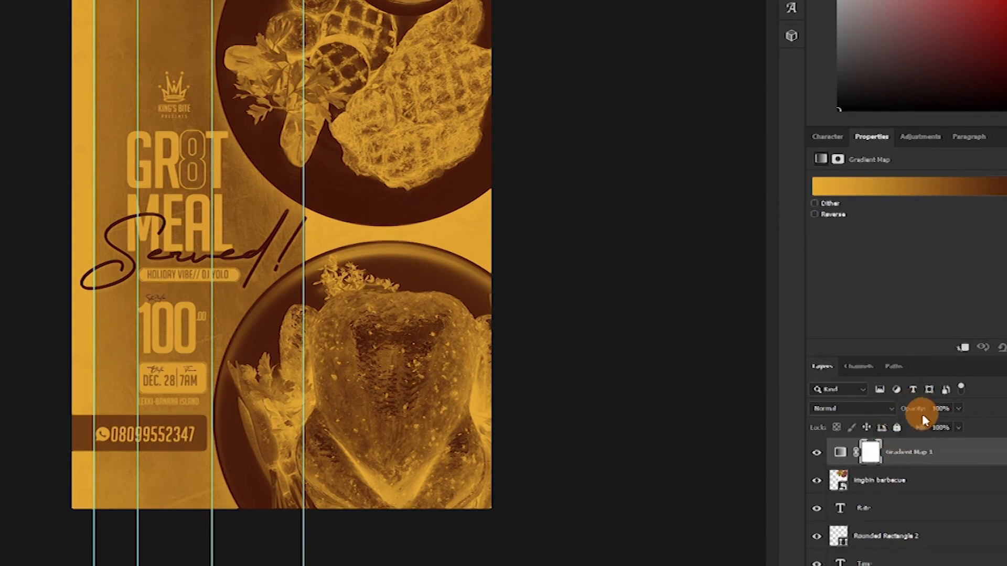
pyautogui.moveTo(916, 414); pyautogui.dragTo(911, 412)
pyautogui.write('0')
pyautogui.press('Return')
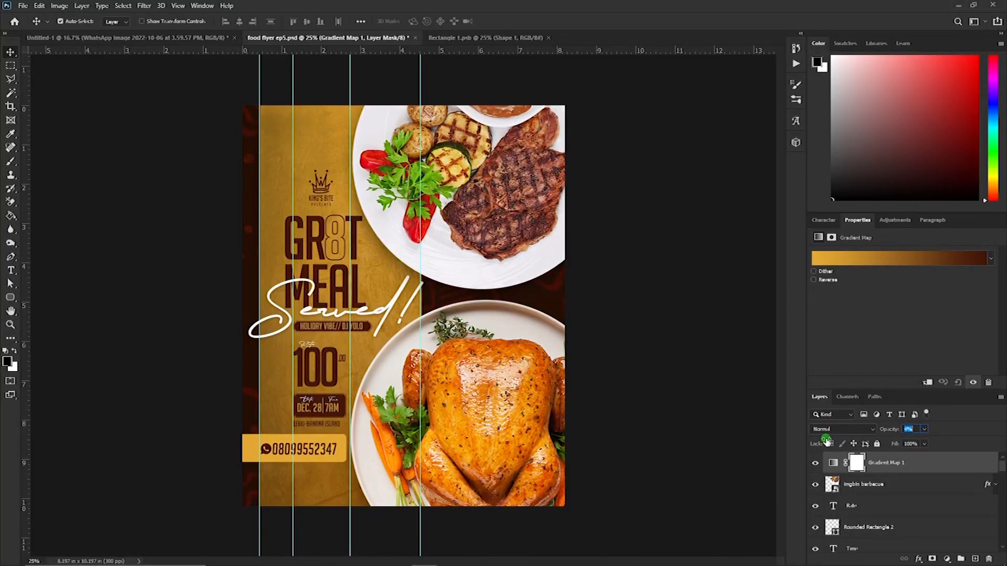
pyautogui.moveTo(826, 440); pyautogui.dragTo(827, 440)
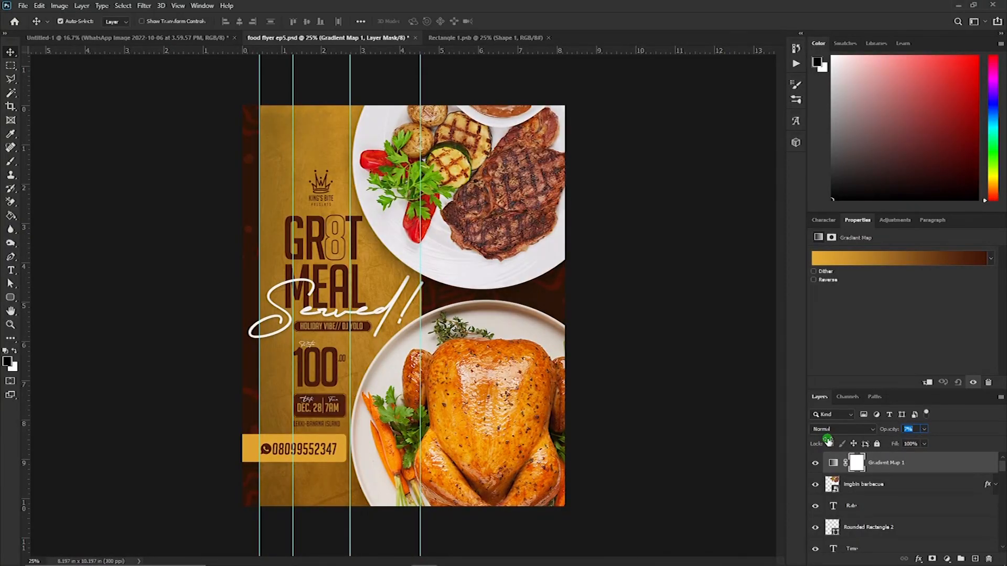
pyautogui.click(567, 341)
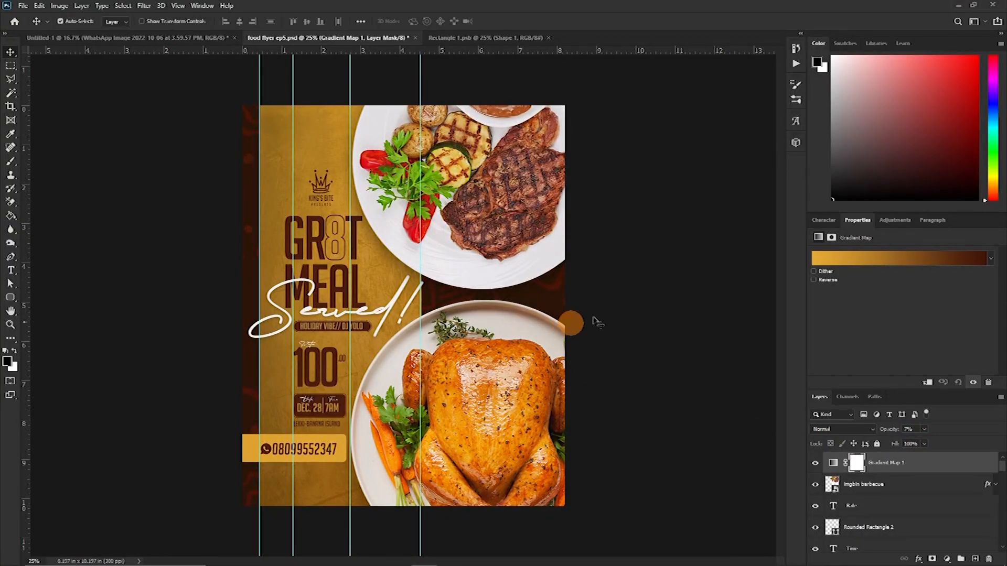
# - Toggle the visibility of the Gradient Map 1 layer to compare the flyer with and without it
pyautogui.click(857, 463)
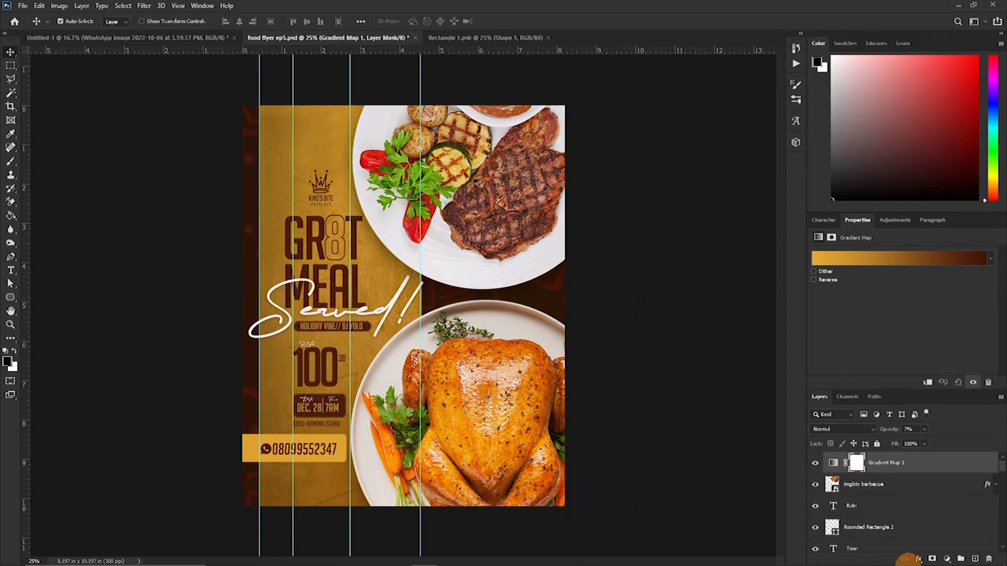
pyautogui.click(821, 468)
pyautogui.click(816, 464)
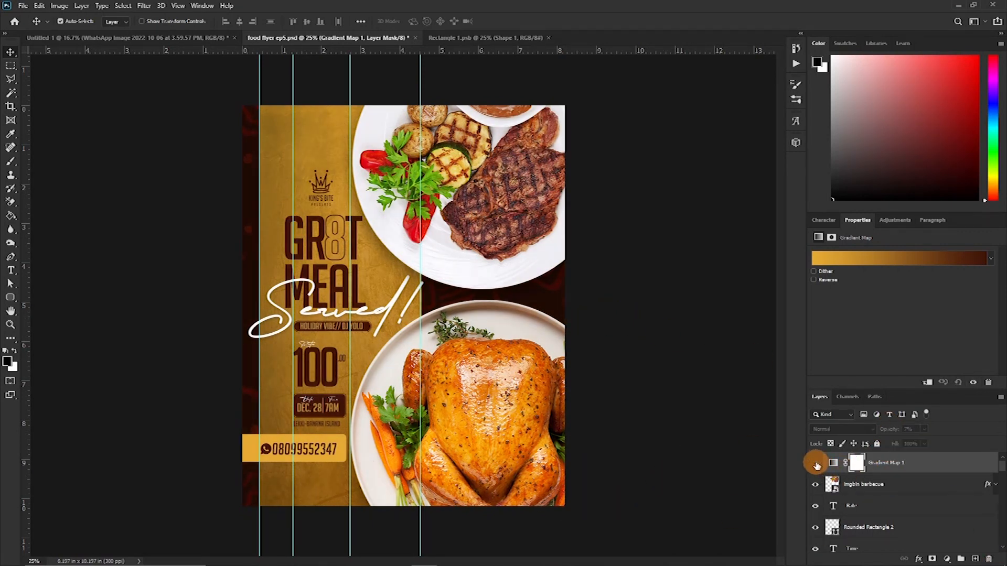
pyautogui.click(815, 464)
pyautogui.click(816, 464)
pyautogui.click(813, 464)
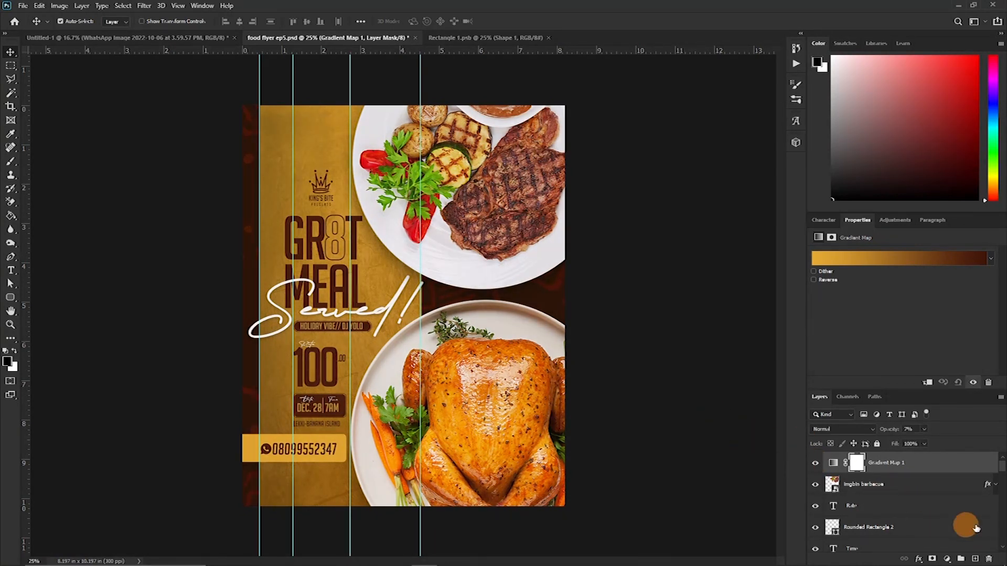
# - Create a new blank layer directly below the Gradient Map 1 layer
pyautogui.moveTo(936, 561)
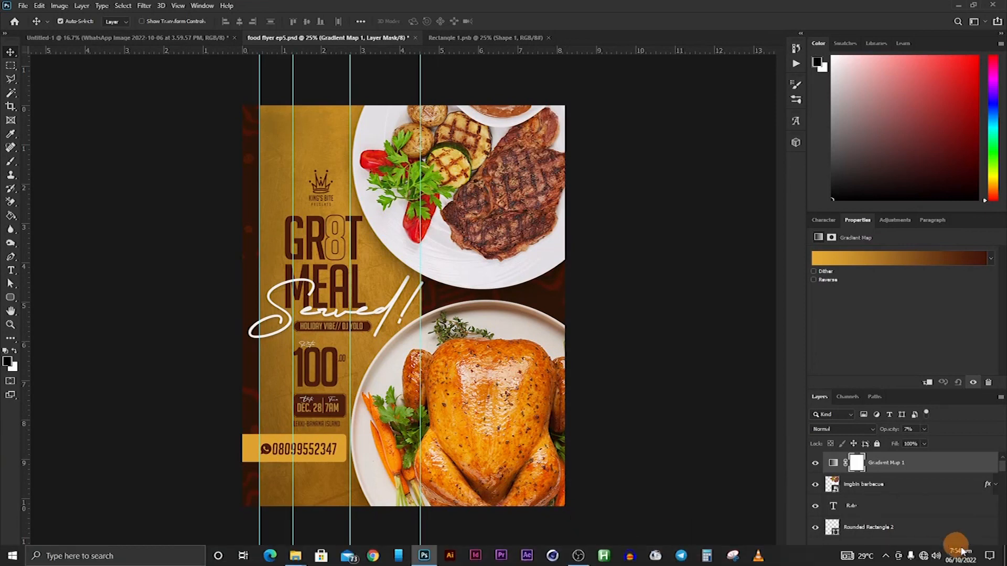
pyautogui.click(974, 559)
pyautogui.moveTo(839, 462); pyautogui.dragTo(833, 485)
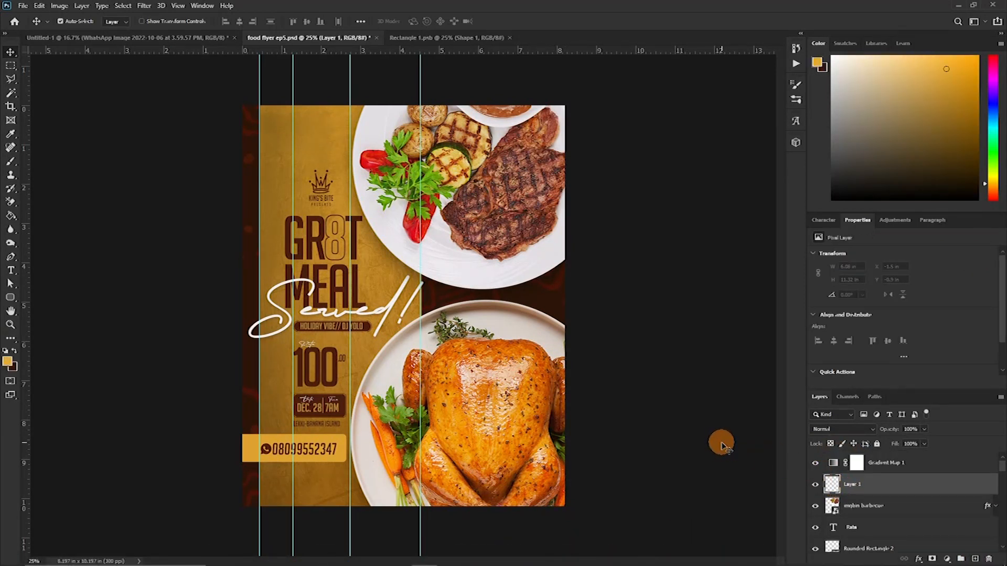
# - Paint over the steak at the flyer's upper right edge with a 2100 px brush in orange sampled from the roast chicken
pyautogui.press('b')
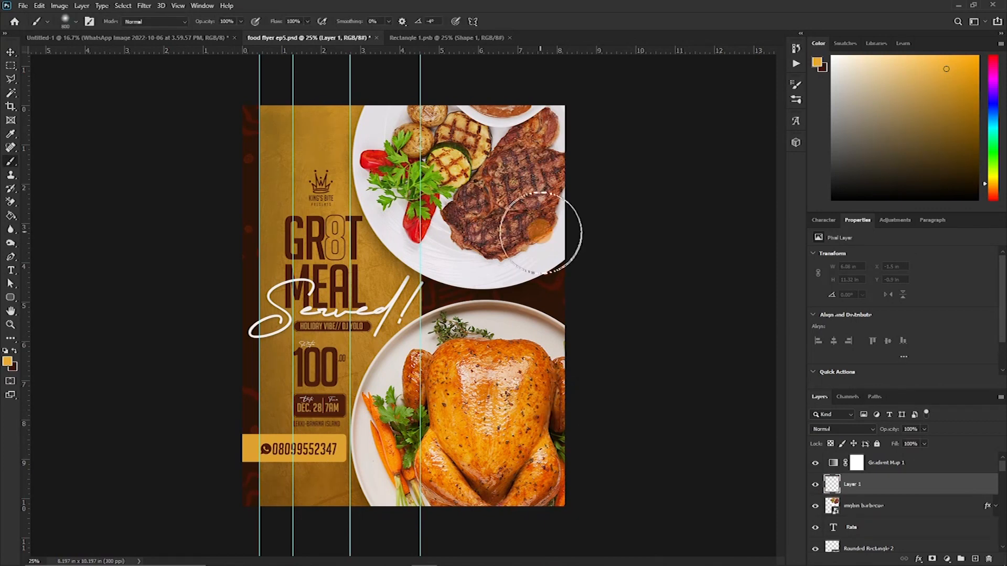
pyautogui.press(']')
pyautogui.press(']')
pyautogui.press(']')
pyautogui.press(']')
pyautogui.press(']')
pyautogui.press(']')
pyautogui.press(']')
pyautogui.press(']')
pyautogui.press(']')
pyautogui.press(']')
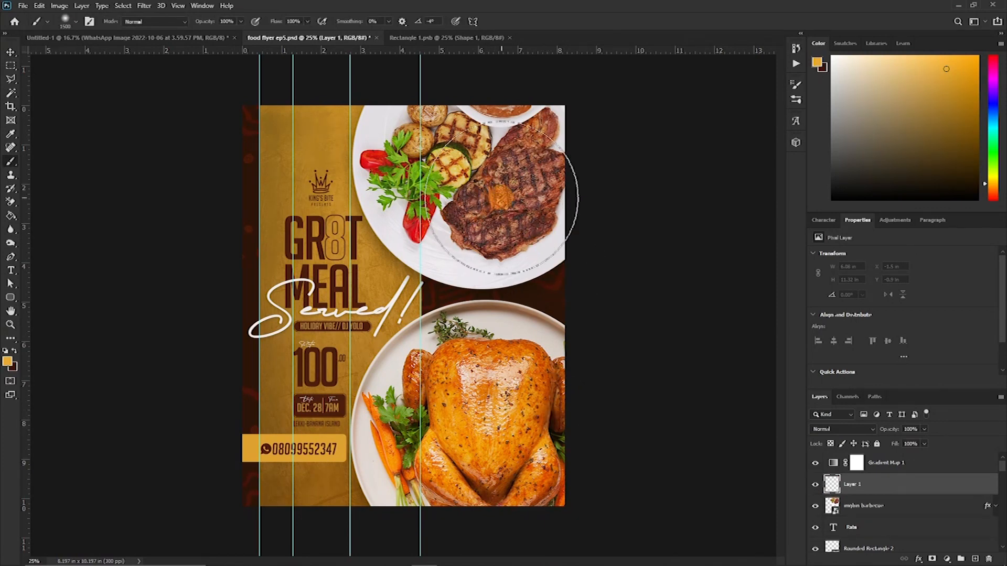
pyautogui.press(']')
pyautogui.press(']')
pyautogui.press(']')
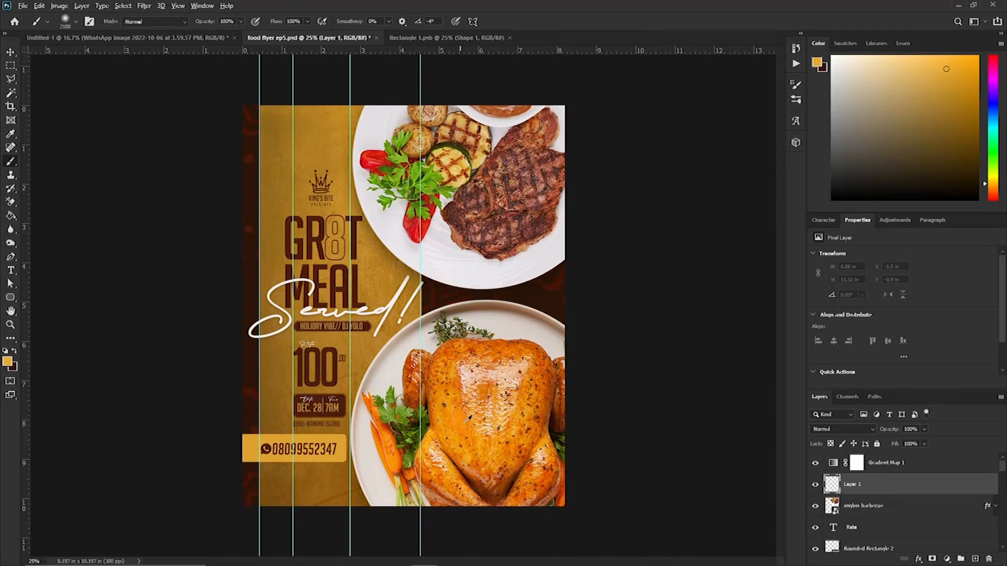
pyautogui.keyDown('alt'); pyautogui.click(450, 347); pyautogui.keyUp('alt')
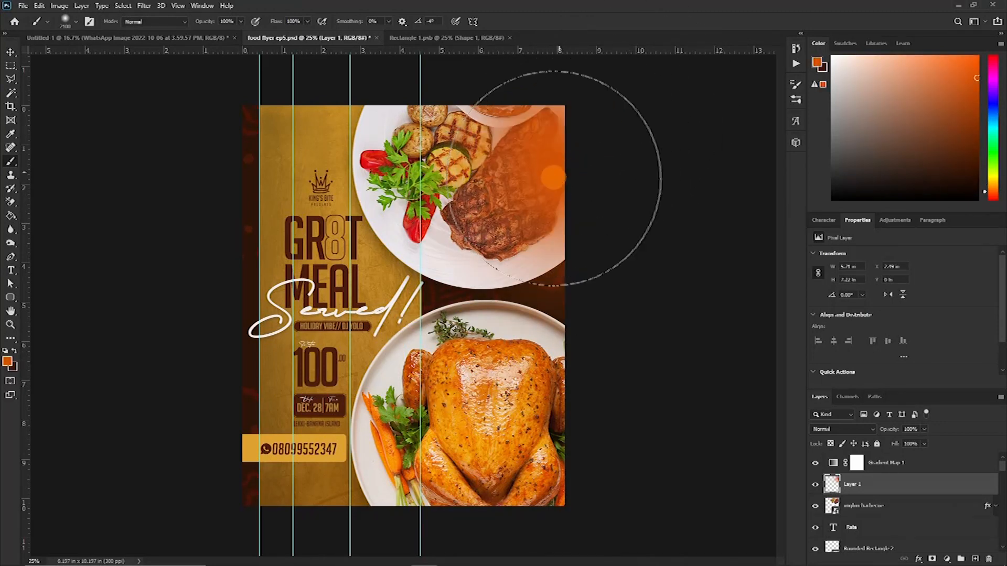
pyautogui.moveTo(613, 330)
pyautogui.mouseDown()
pyautogui.moveTo(567, 203)
pyautogui.moveTo(528, 170)
pyautogui.mouseUp()
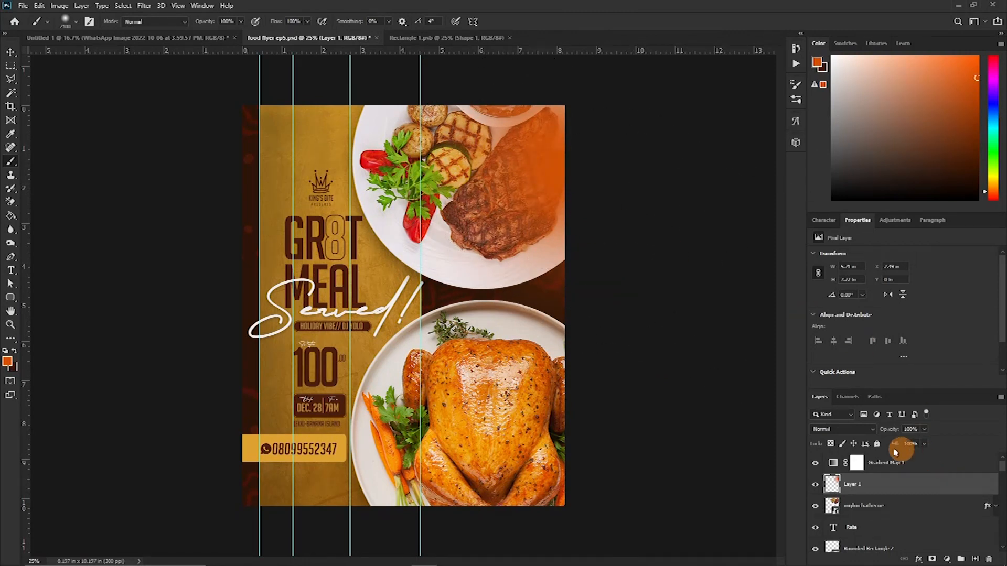
# - Set the blend mode of the painted orange layer to Screen
pyautogui.click(839, 431)
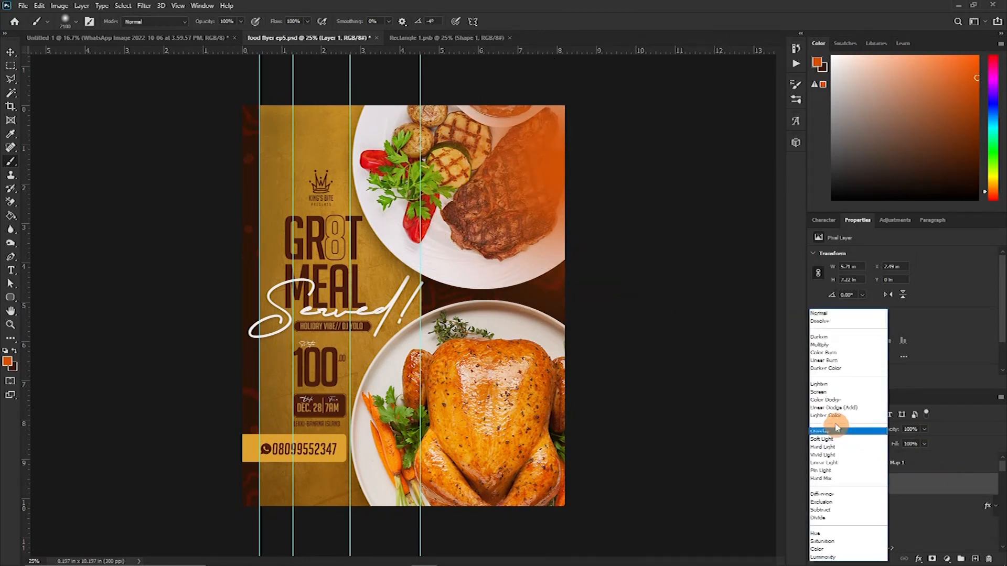
pyautogui.click(816, 393)
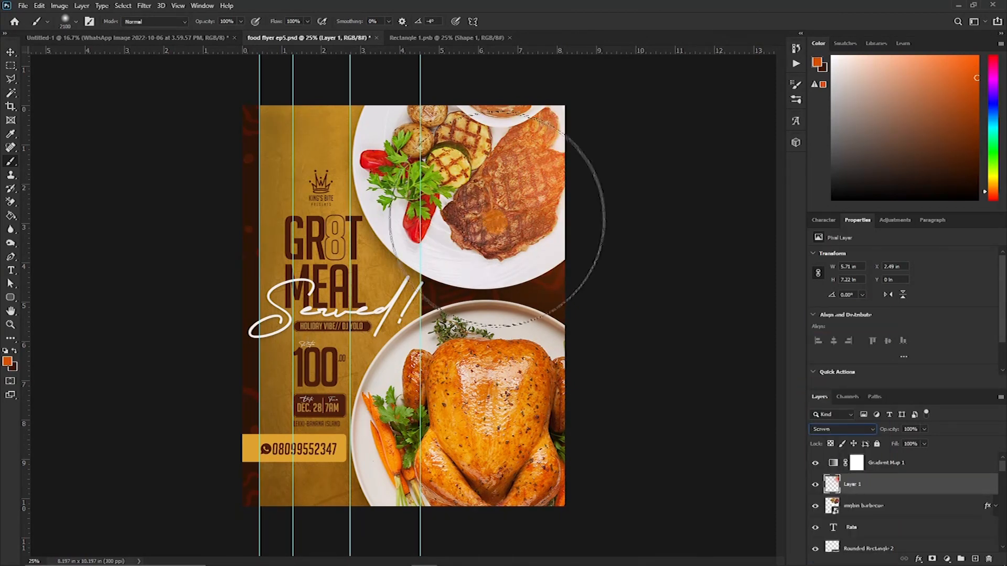
pyautogui.moveTo(586, 285)
pyautogui.mouseDown()
pyautogui.moveTo(551, 180)
pyautogui.moveTo(528, 202)
pyautogui.moveTo(550, 191)
pyautogui.moveTo(536, 192)
pyautogui.mouseUp()
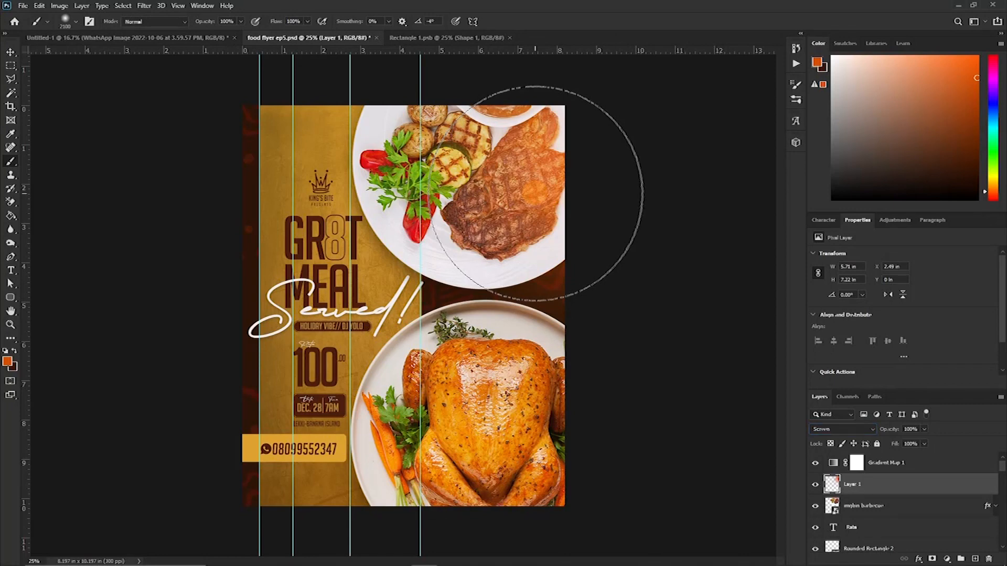
# - Paint more orange glow across the upper middle of the flyer with a 2800 px brush at 15% opacity
pyautogui.press(']')
pyautogui.press(']')
pyautogui.press(']')
pyautogui.press(']')
pyautogui.press(']')
pyautogui.press(']')
pyautogui.press(']')
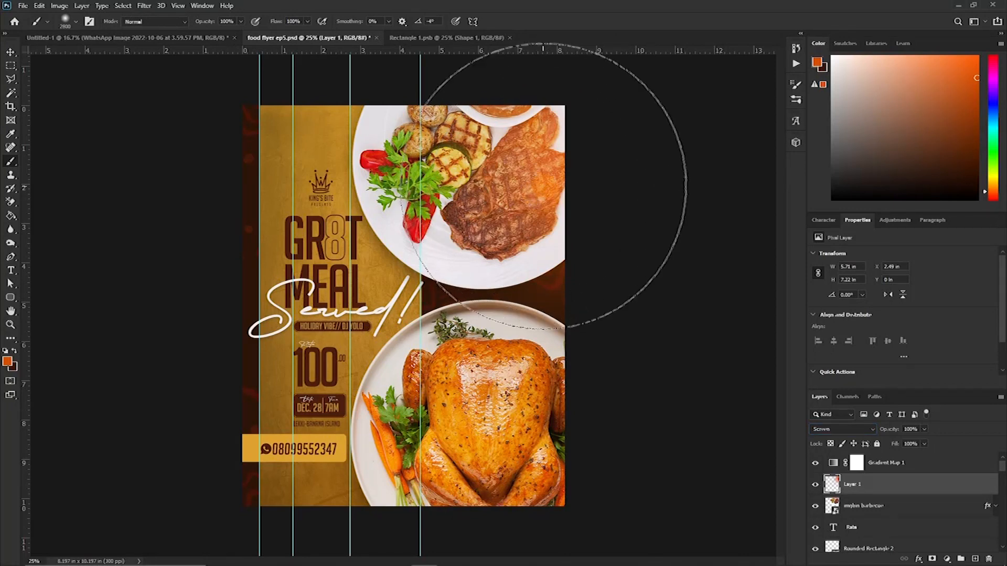
pyautogui.moveTo(207, 21); pyautogui.dragTo(194, 28)
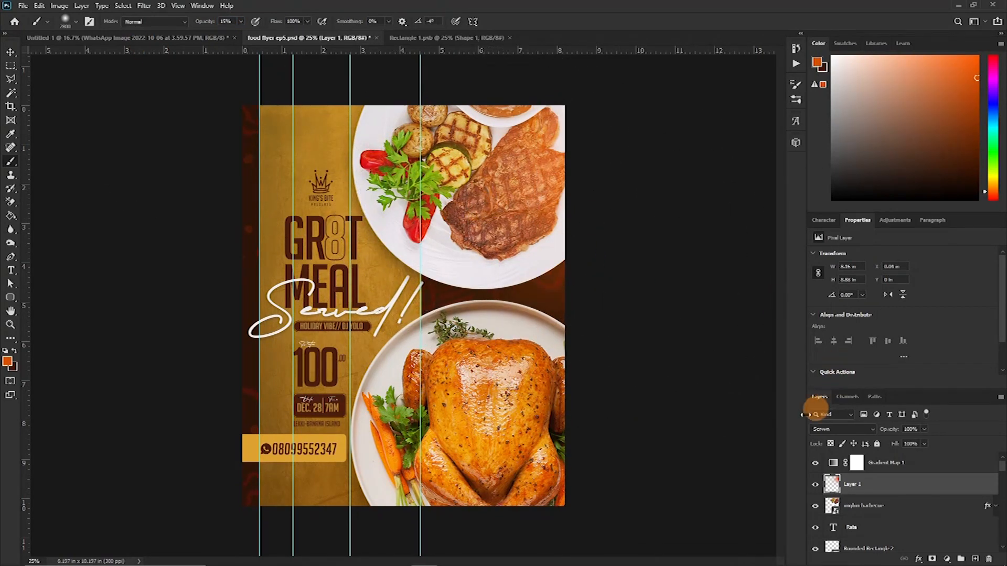
pyautogui.moveTo(427, 271); pyautogui.dragTo(414, 197)
# - Paint faint orange glow over the headline area and upper right plate with a 3400 px brush at 5% opacity
pyautogui.press(']')
pyautogui.press(']')
pyautogui.press(']')
pyautogui.press(']')
pyautogui.press(']')
pyautogui.press(']')
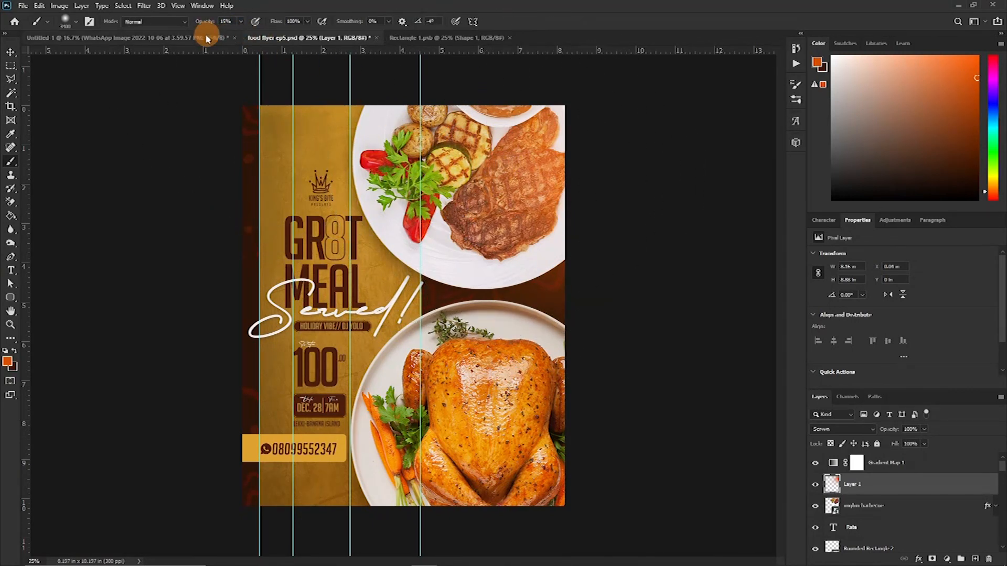
pyautogui.moveTo(203, 23); pyautogui.dragTo(195, 25)
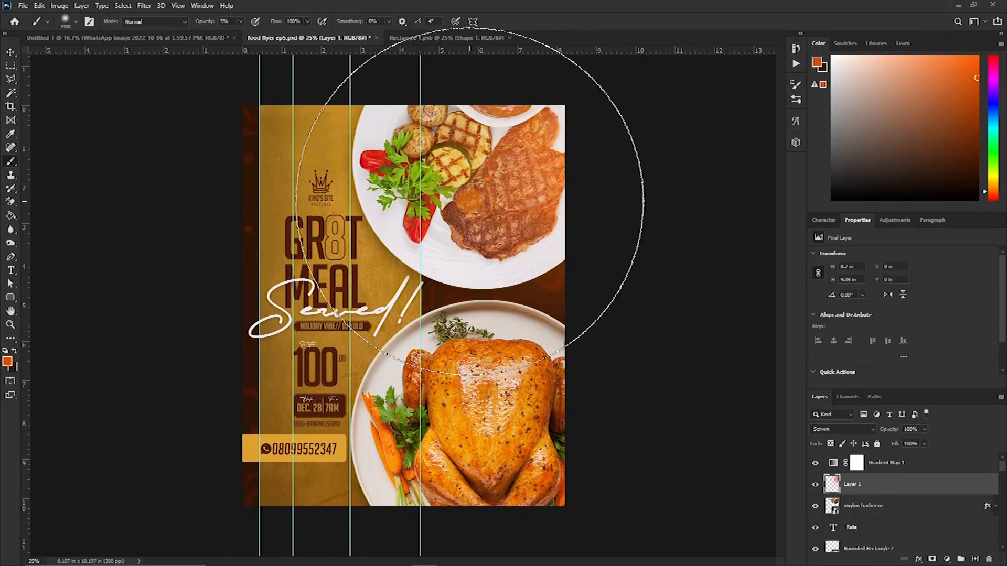
pyautogui.click(305, 285)
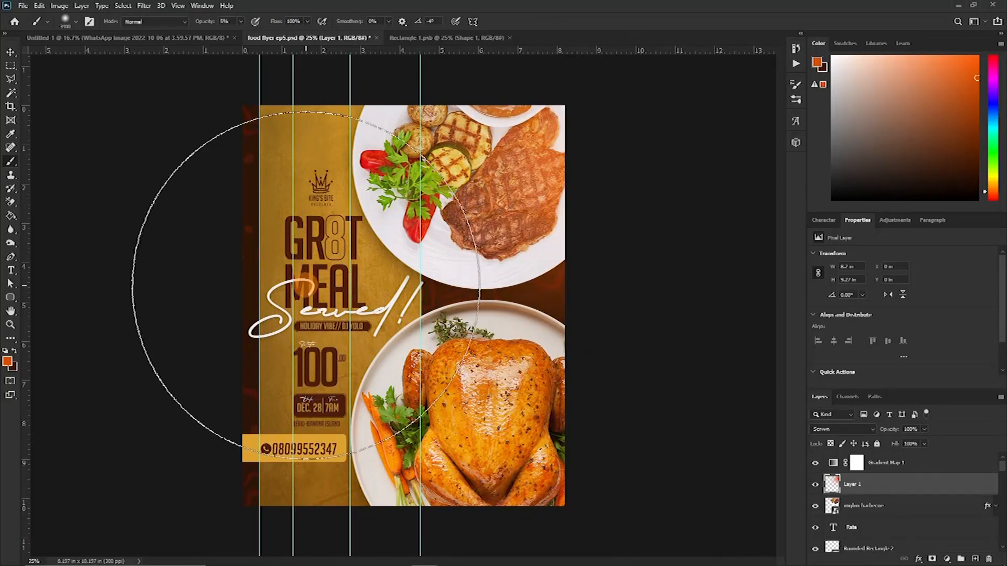
pyautogui.click(752, 79)
pyautogui.click(591, 99)
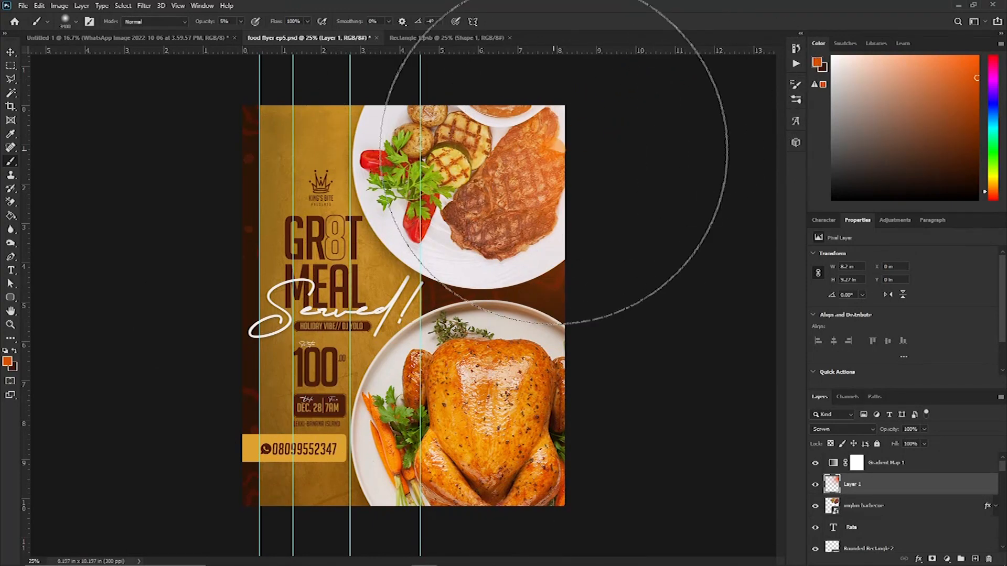
# - Scale down the orange glow layer and shift it toward the flyer's upper right corner over the steak
pyautogui.press('v')
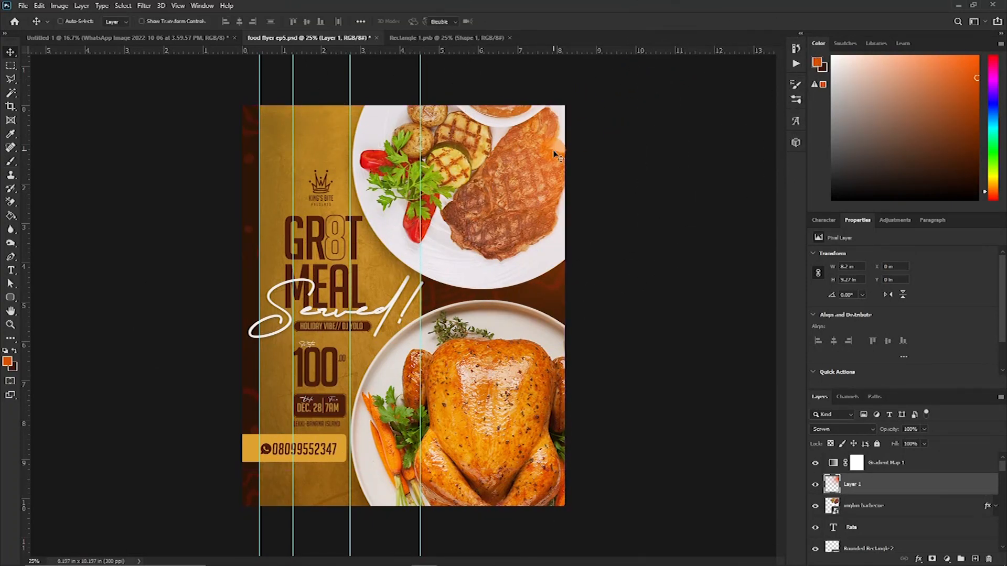
pyautogui.hotkey('ctrl', 't')
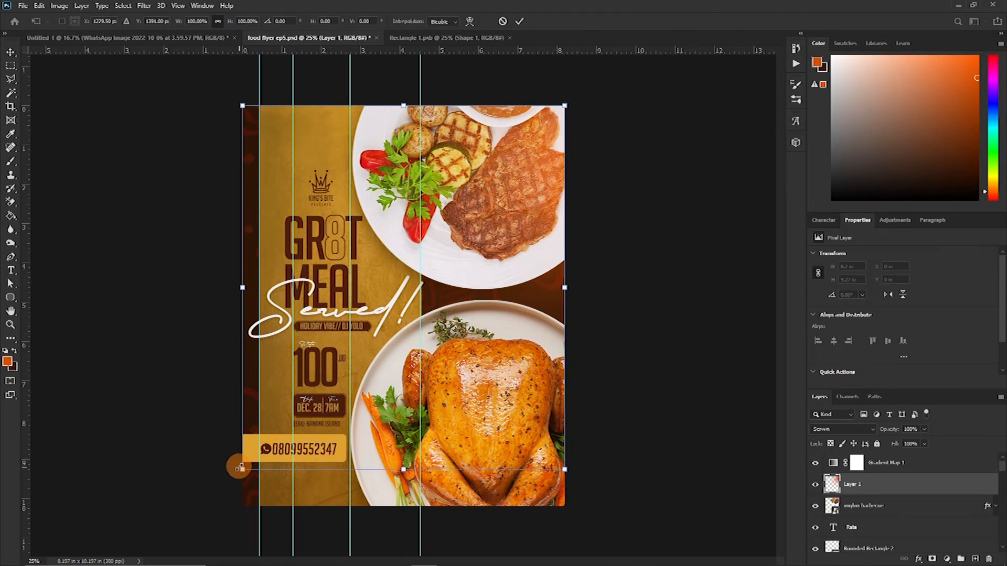
pyautogui.moveTo(242, 470); pyautogui.dragTo(294, 356)
pyautogui.moveTo(509, 237); pyautogui.dragTo(537, 218)
pyautogui.press('Return')
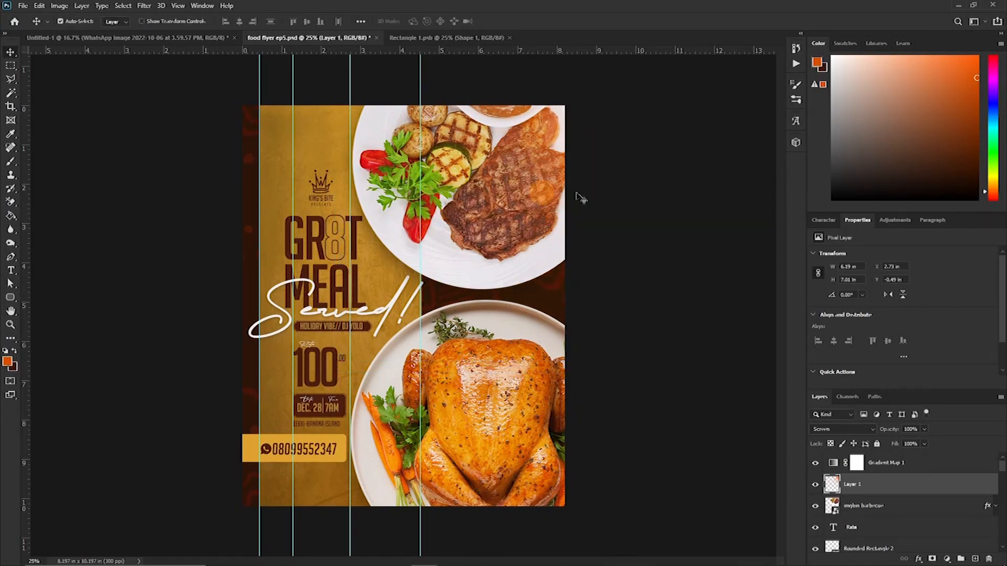
# - Apply a Gaussian Blur to the orange glow layer with a radius lower than the preset one
pyautogui.click(142, 7)
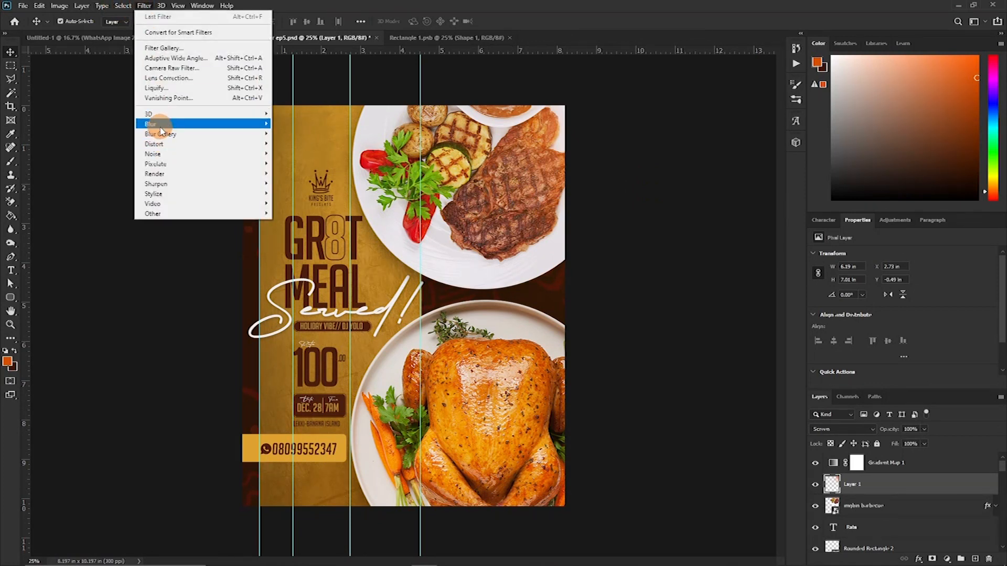
pyautogui.moveTo(162, 124)
pyautogui.click(299, 163)
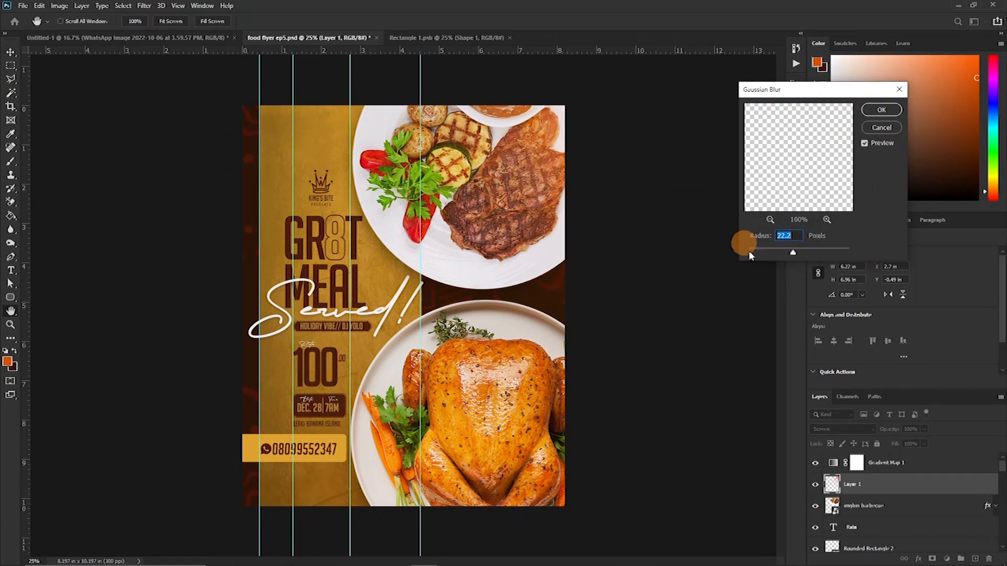
pyautogui.moveTo(794, 254); pyautogui.dragTo(773, 252)
pyautogui.click(880, 110)
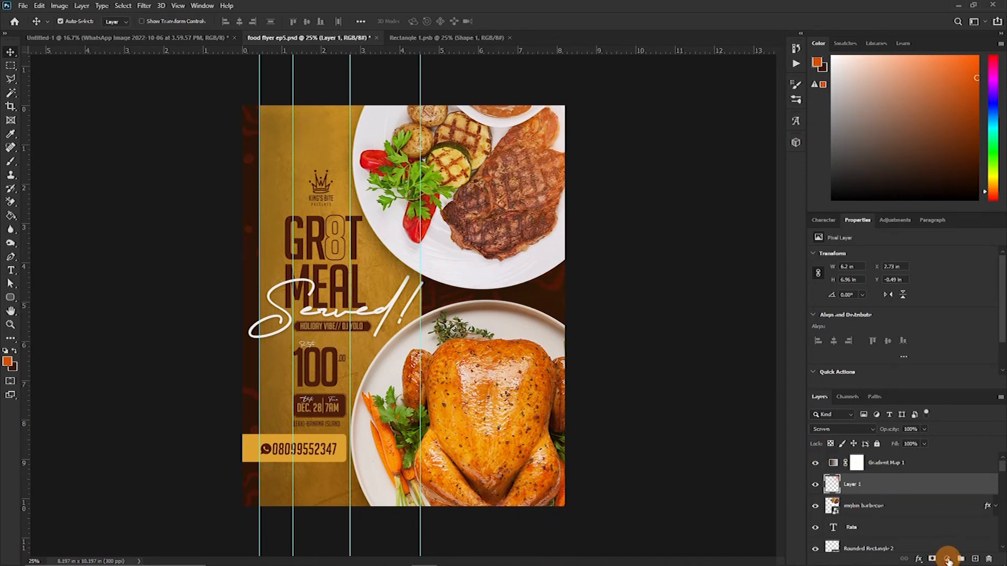
# - Add a Brightness/Contrast adjustment above the orange glow layer with brightness 10 and contrast 5, and compare the flyer with it on and off
pyautogui.click(947, 559)
pyautogui.click(952, 409)
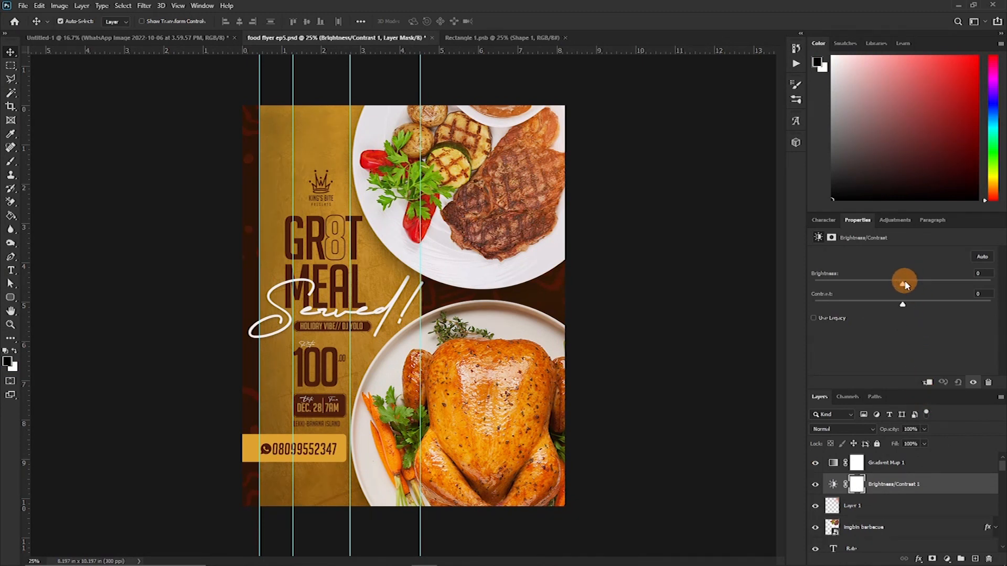
pyautogui.click(904, 282)
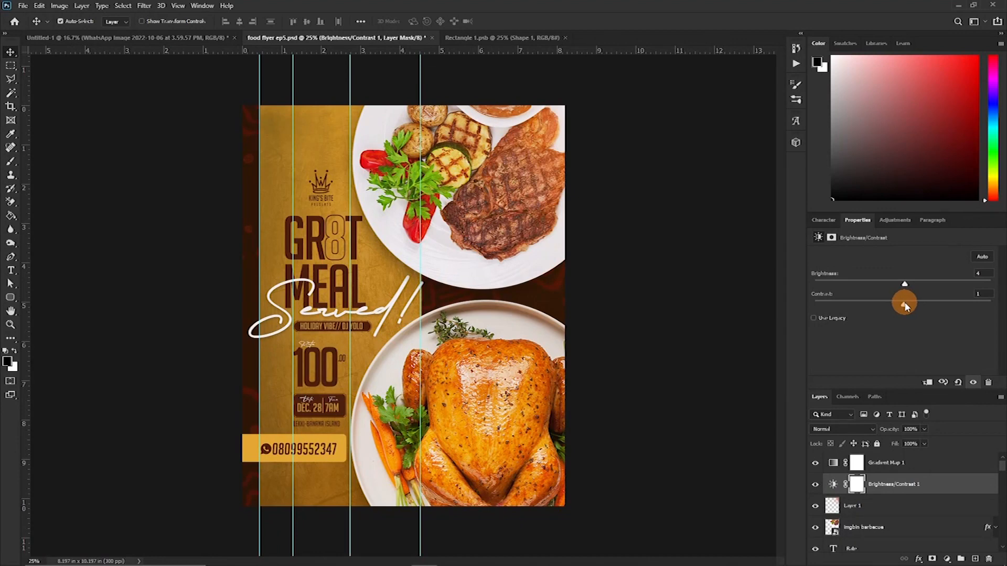
pyautogui.moveTo(949, 312); pyautogui.dragTo(442, 317)
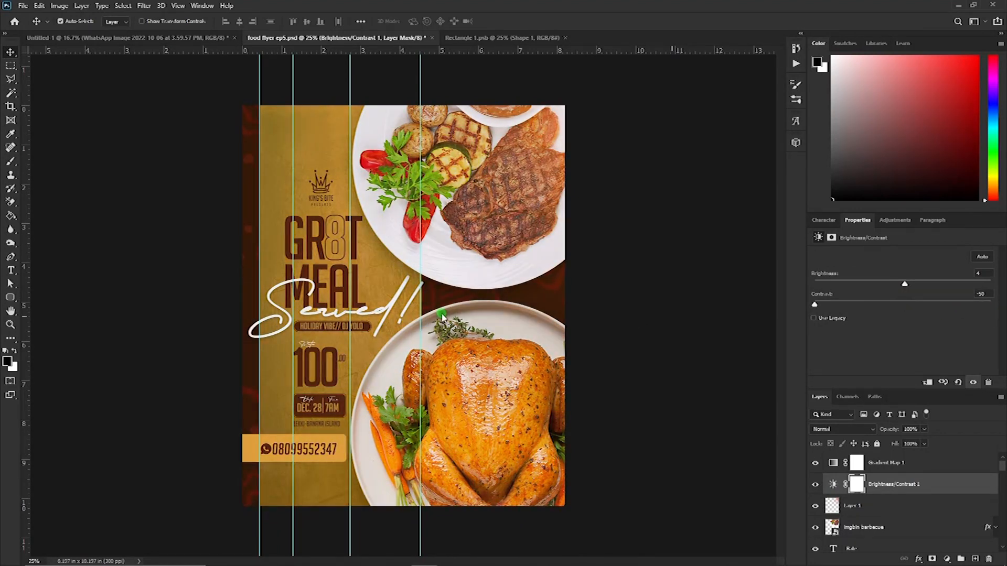
pyautogui.moveTo(755, 330); pyautogui.dragTo(915, 310)
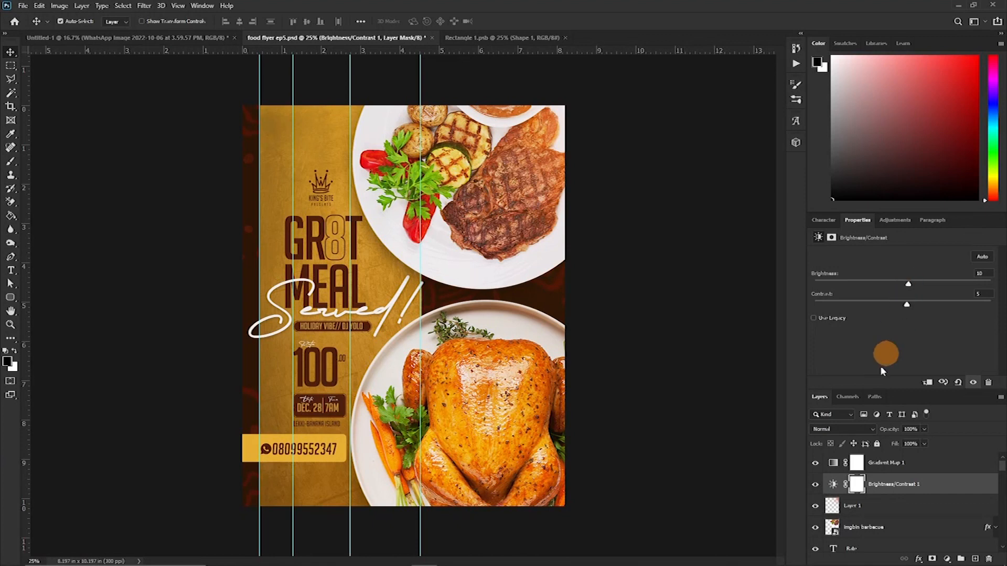
pyautogui.click(814, 485)
pyautogui.click(814, 485)
pyautogui.click(814, 485)
pyautogui.click(814, 485)
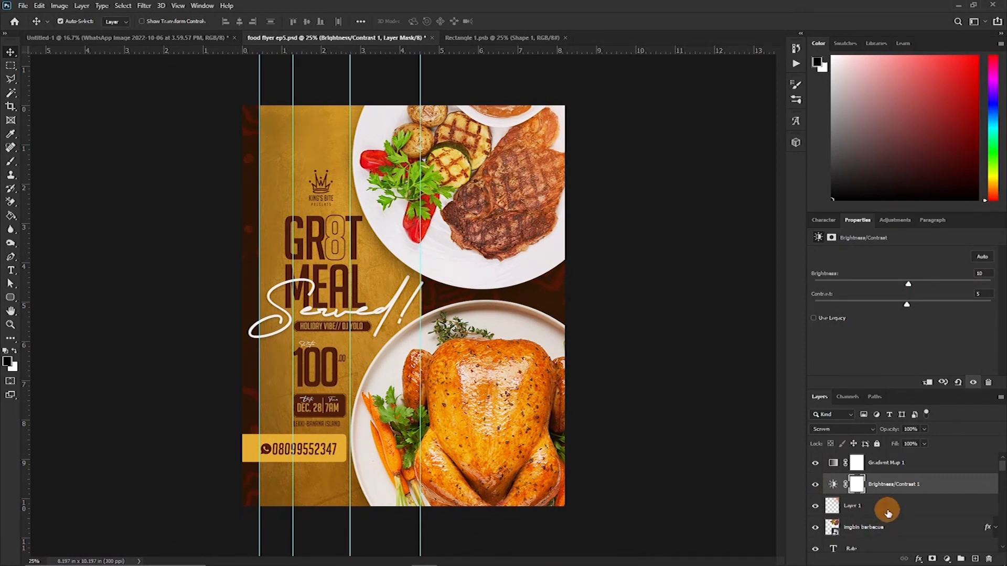
# - Group the Gradient Map, Brightness/Contrast and orange glow layers, and name the group "effet"
pyautogui.click(888, 511)
pyautogui.keyDown('shift'); pyautogui.click(907, 462); pyautogui.keyUp('shift')
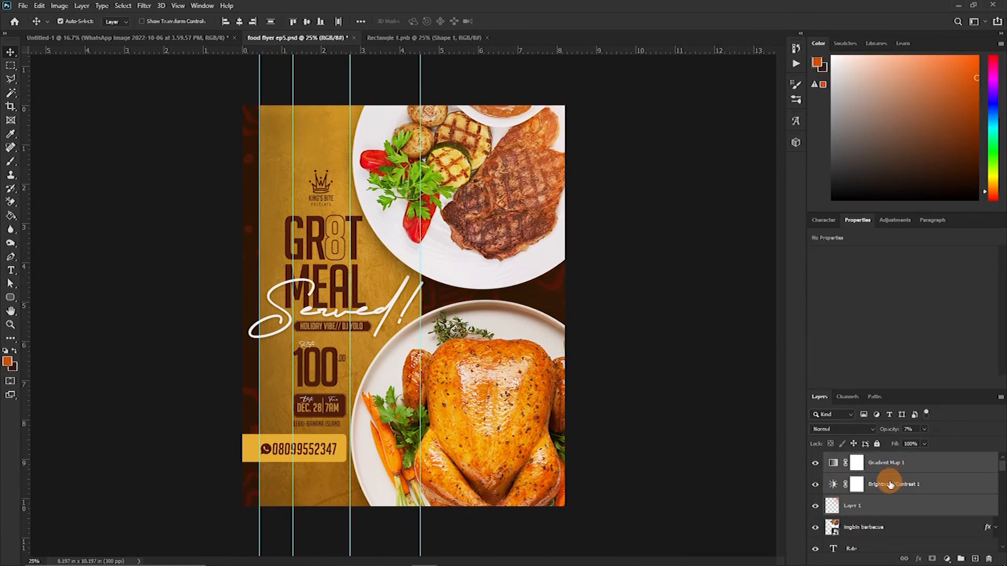
pyautogui.hotkey('ctrl', 'g')
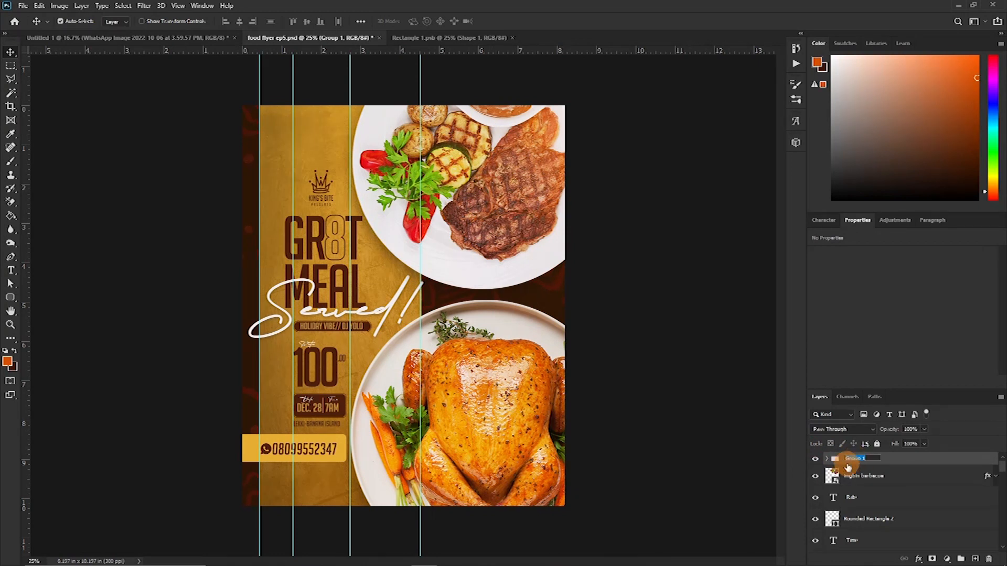
pyautogui.press('Return')
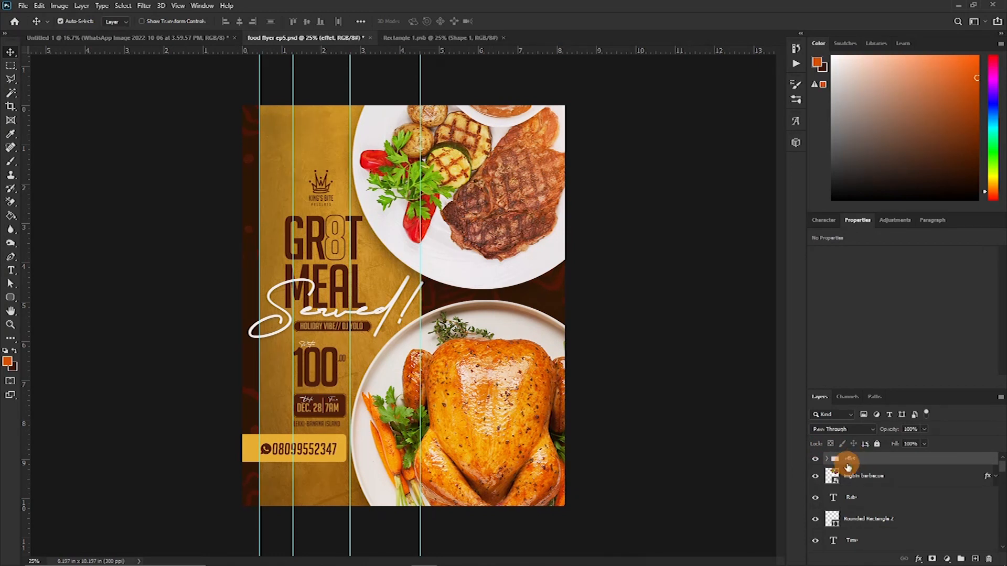
# - Compare the whole flyer with and without the effet group's color grading
pyautogui.click(816, 460)
pyautogui.click(816, 461)
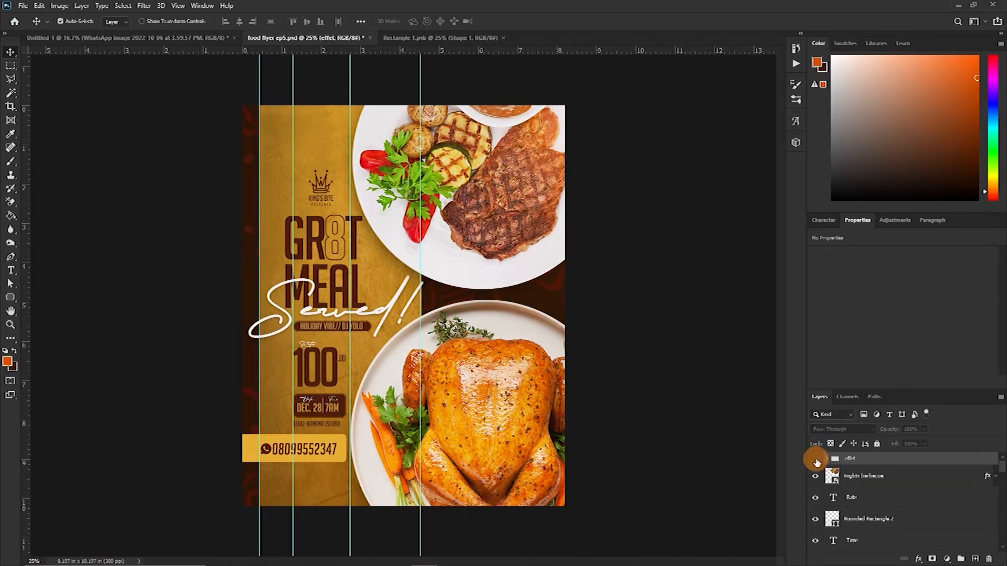
pyautogui.click(816, 461)
pyautogui.click(816, 461)
pyautogui.click(816, 460)
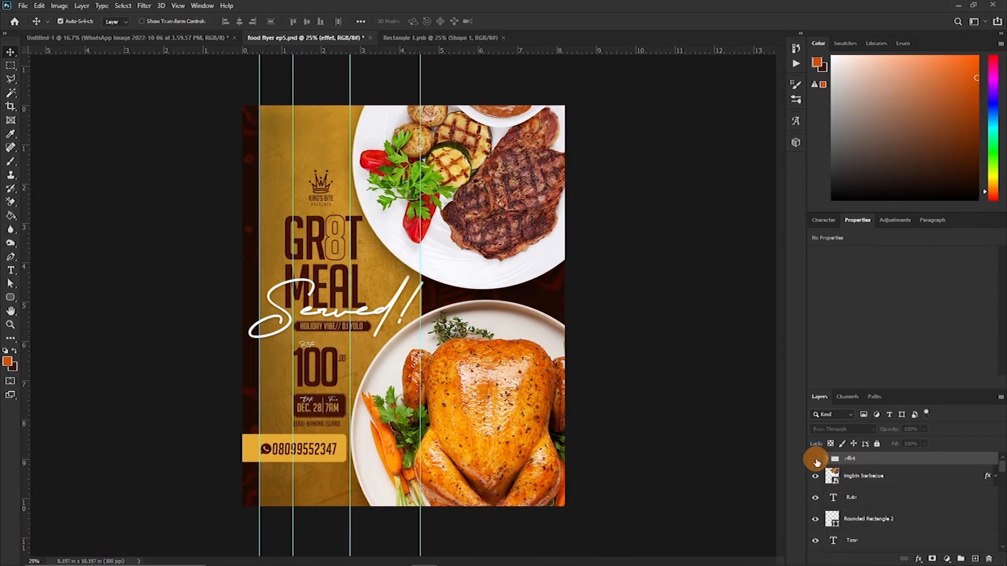
pyautogui.click(816, 460)
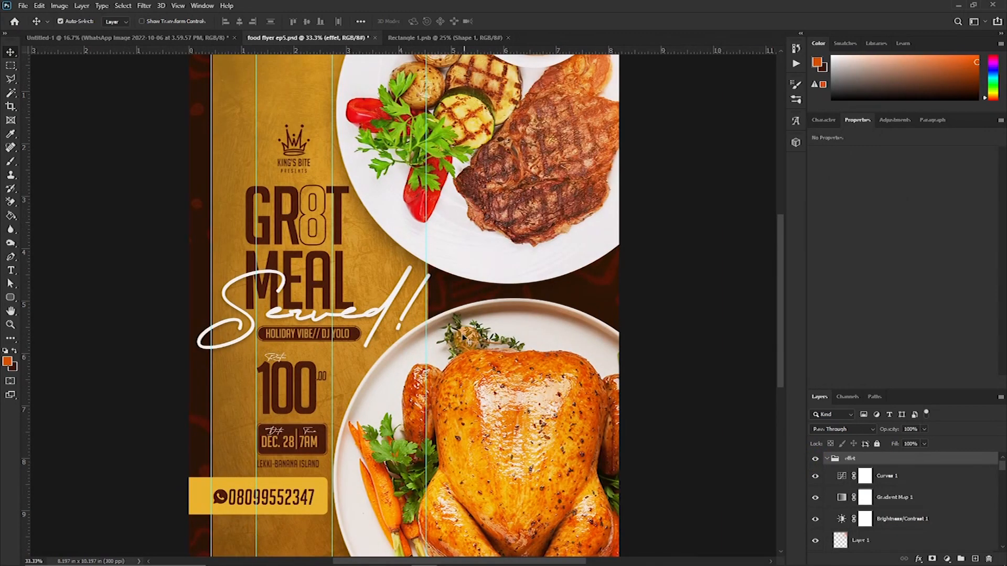
# - Collapse the effet group and inspect the flyer's dishes and text up close, checking the steak with the effects on and off
pyautogui.moveTo(427, 315); pyautogui.dragTo(506, 283)
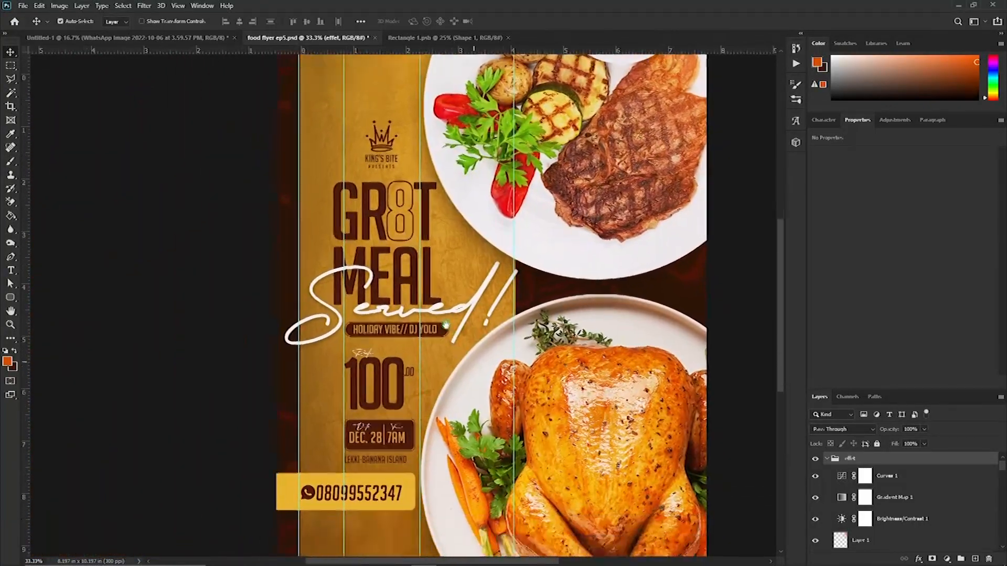
pyautogui.click(828, 466)
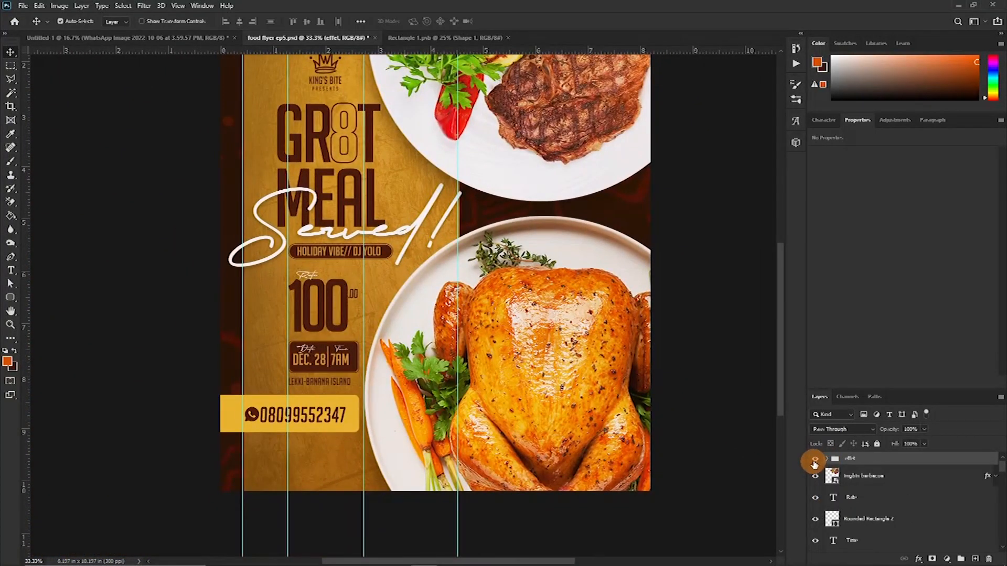
pyautogui.moveTo(466, 236); pyautogui.dragTo(428, 385)
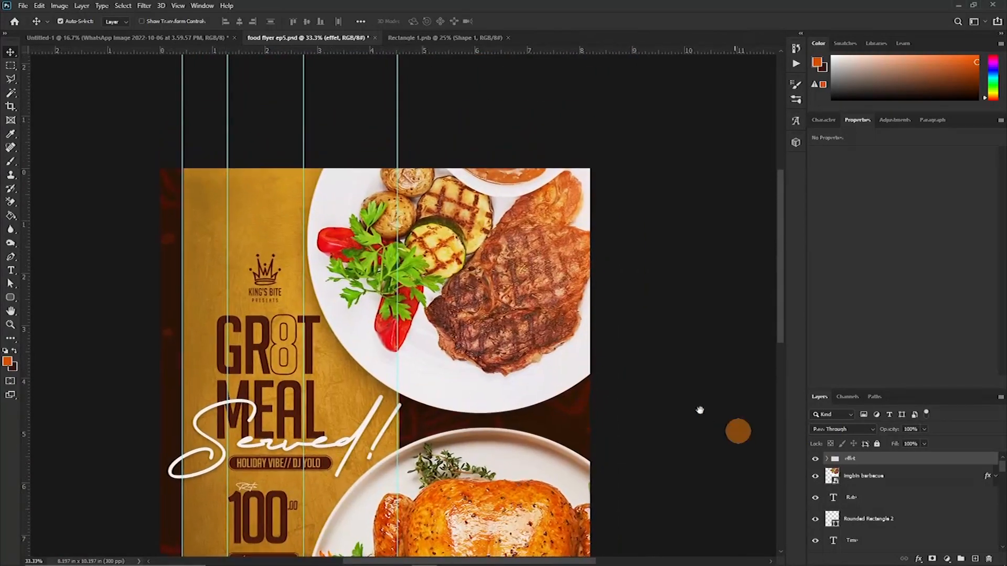
pyautogui.click(816, 460)
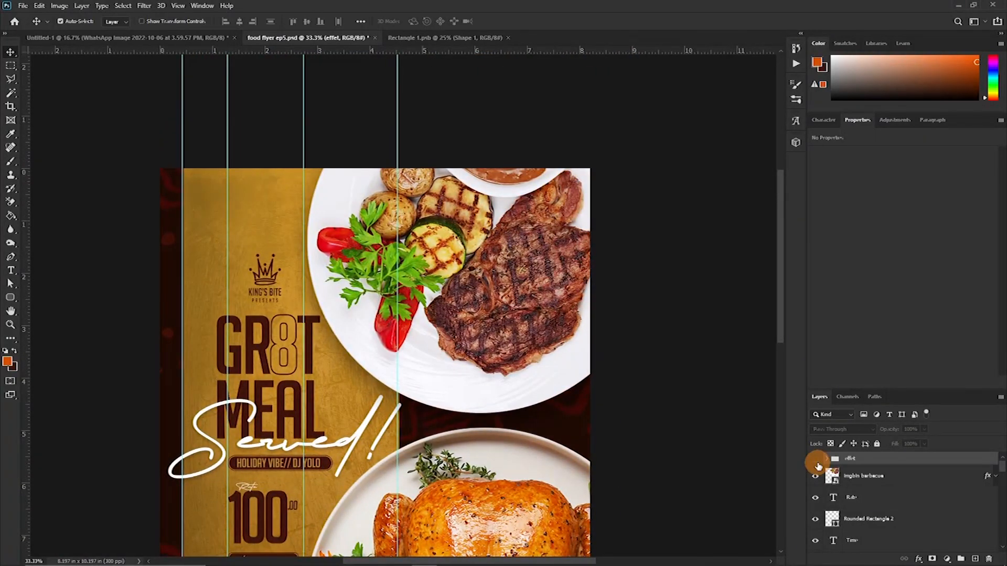
pyautogui.click(816, 461)
pyautogui.moveTo(614, 473); pyautogui.dragTo(466, 523)
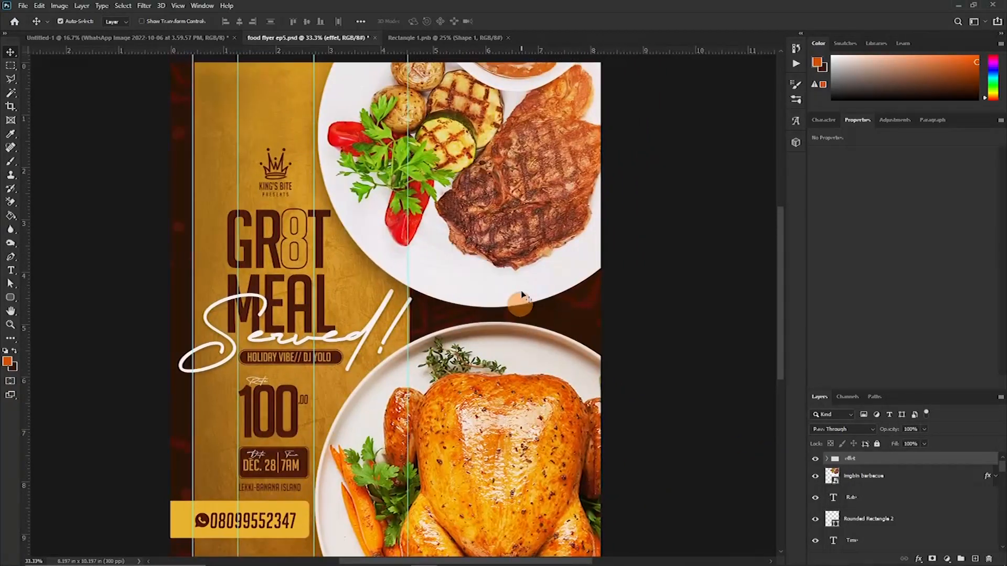
pyautogui.moveTo(334, 434); pyautogui.dragTo(439, 365)
pyautogui.moveTo(452, 402); pyautogui.dragTo(396, 389)
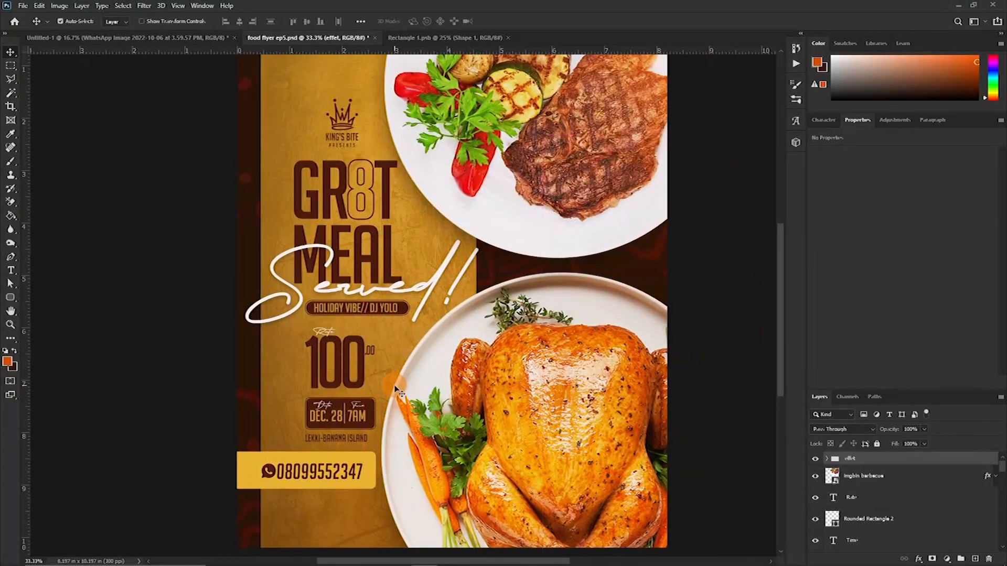
pyautogui.moveTo(427, 315); pyautogui.dragTo(333, 289)
pyautogui.moveTo(446, 250); pyautogui.dragTo(477, 351)
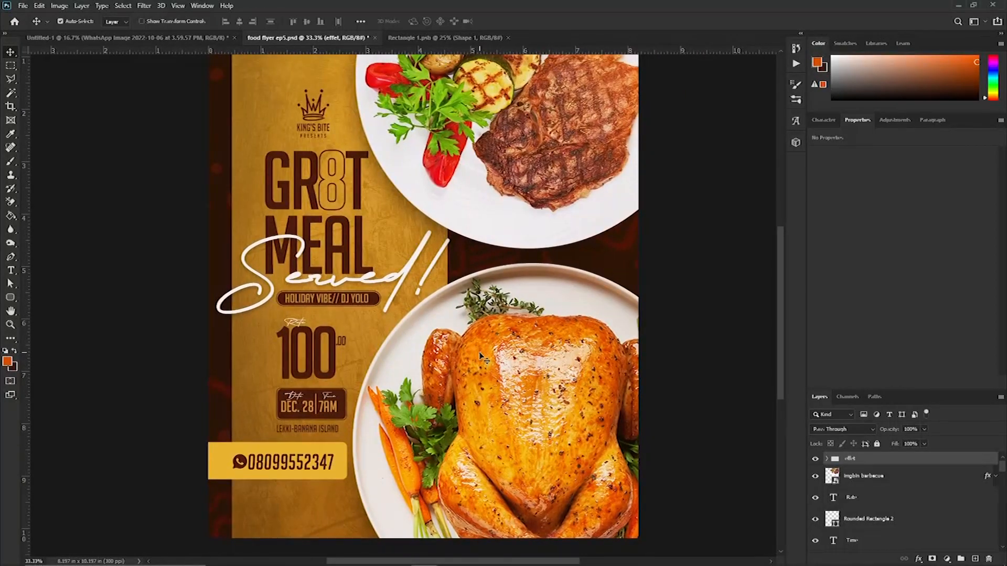